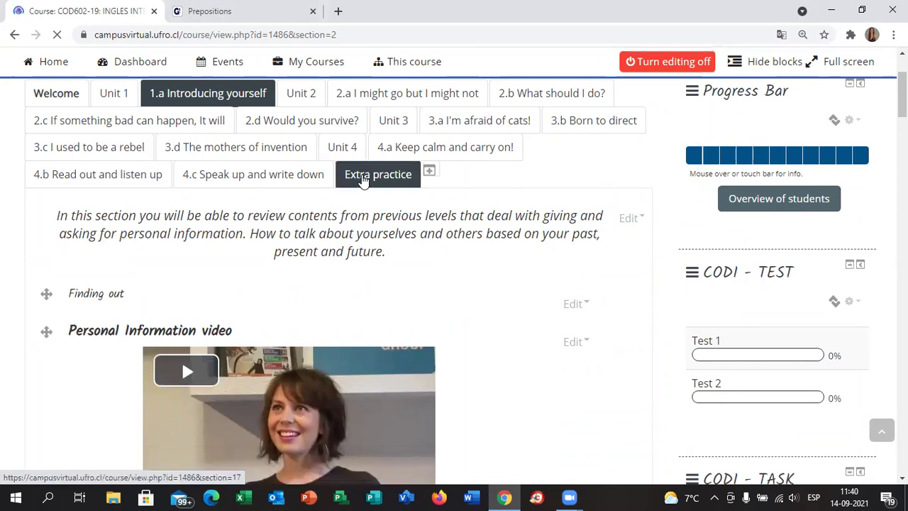
# - Open the "Grammar Guide:Past events" quiz in the Extra practice section and continue the last preview
pyautogui.click(363, 180)
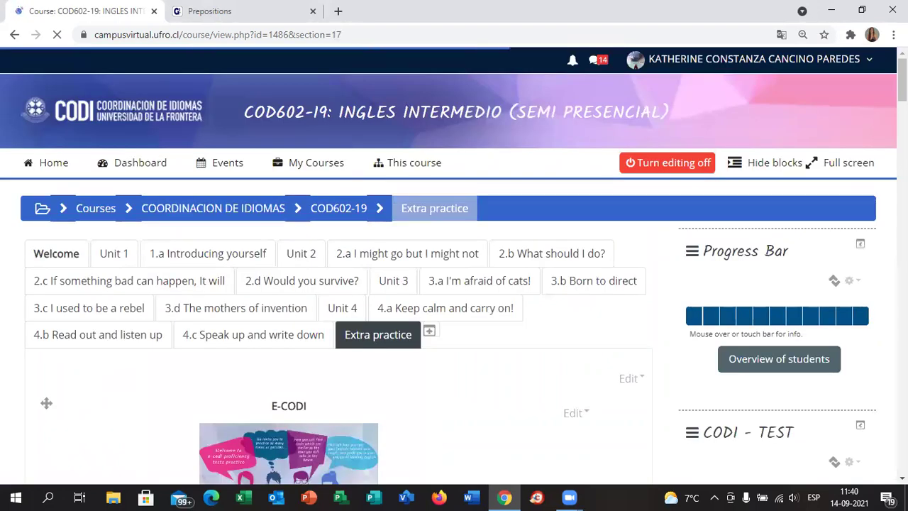
pyautogui.scroll(-5, 753, 127)
pyautogui.scroll(-1, 638, 142)
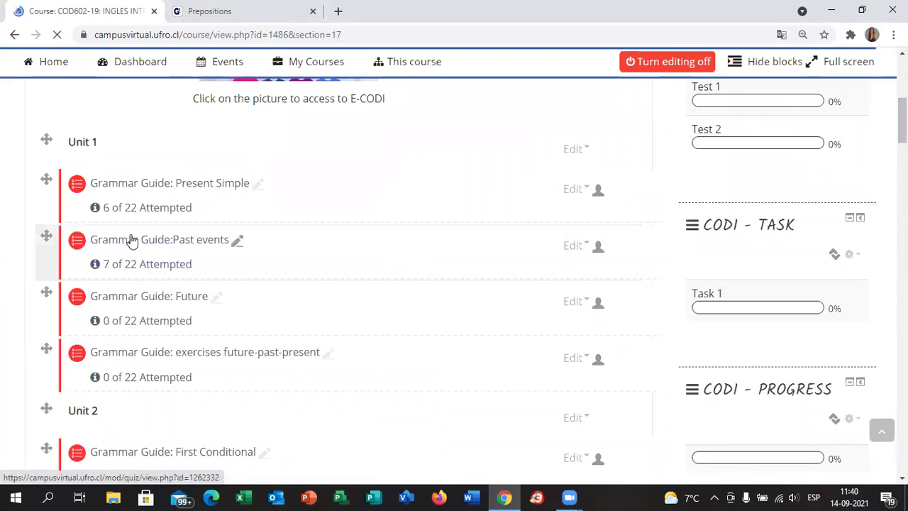
pyautogui.click(131, 240)
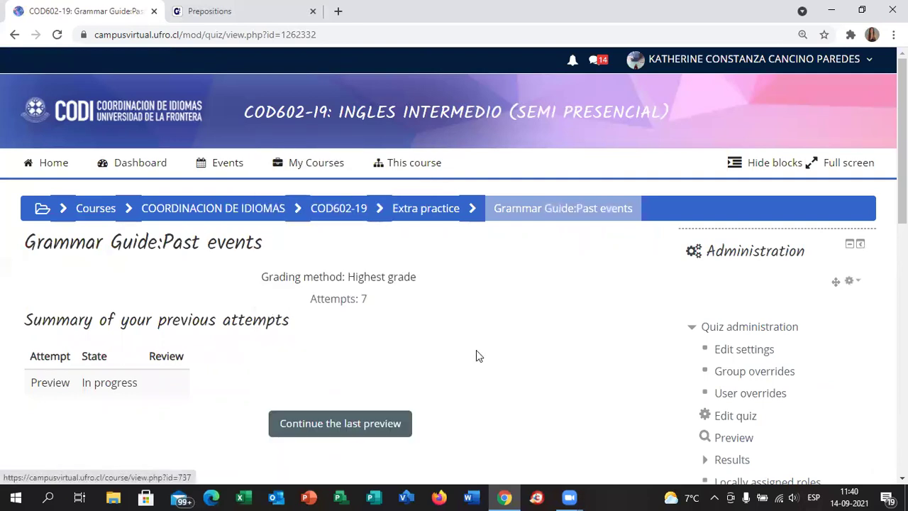
pyautogui.click(377, 423)
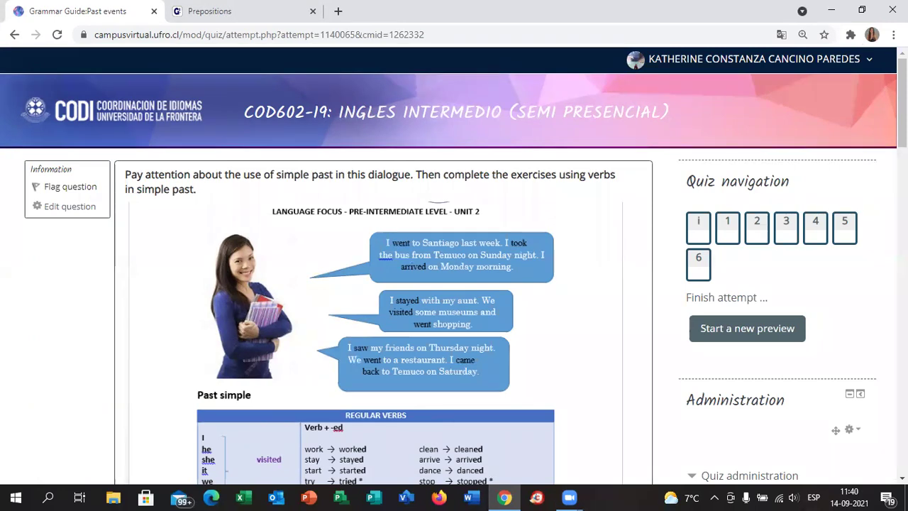
# - Read through the past simple explanation and answer question 1 with "went"
pyautogui.scroll(-1, 695, 104)
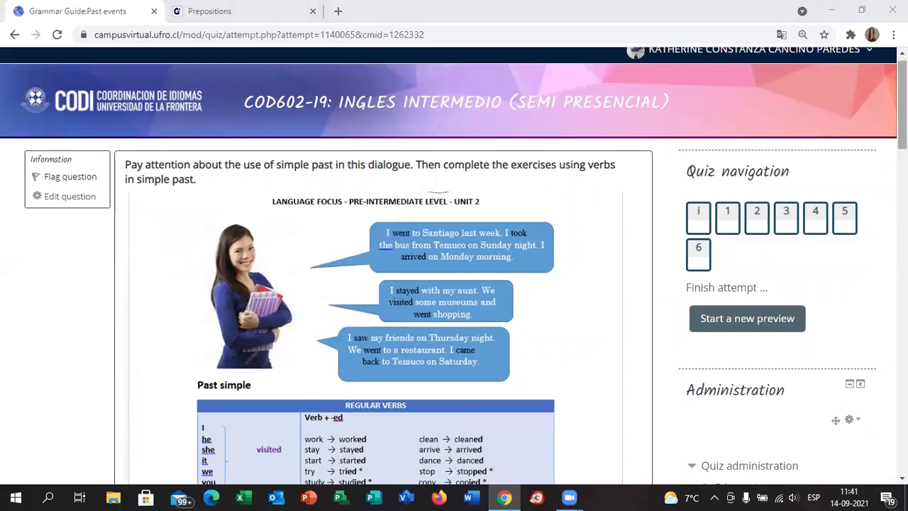
pyautogui.scroll(-4, 454, 269)
pyautogui.scroll(5, 839, 109)
pyautogui.scroll(-3, 840, 110)
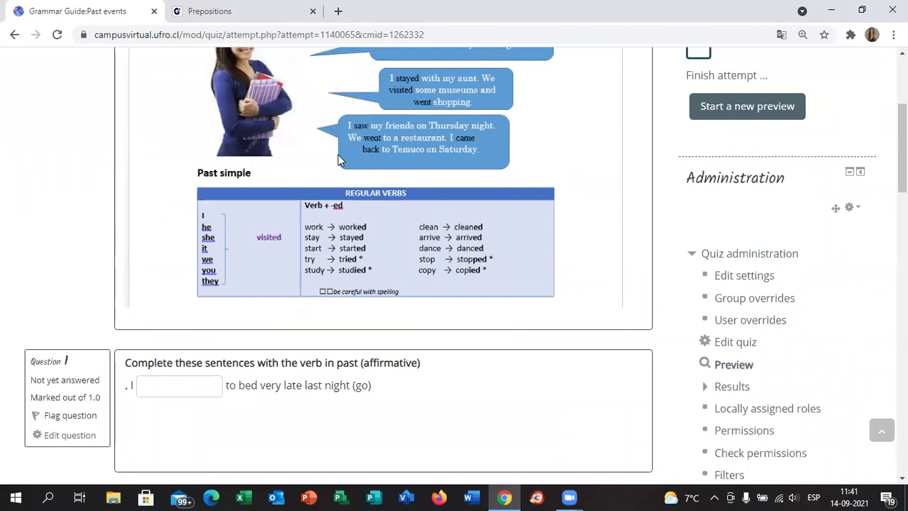
pyautogui.scroll(-3, 440, 315)
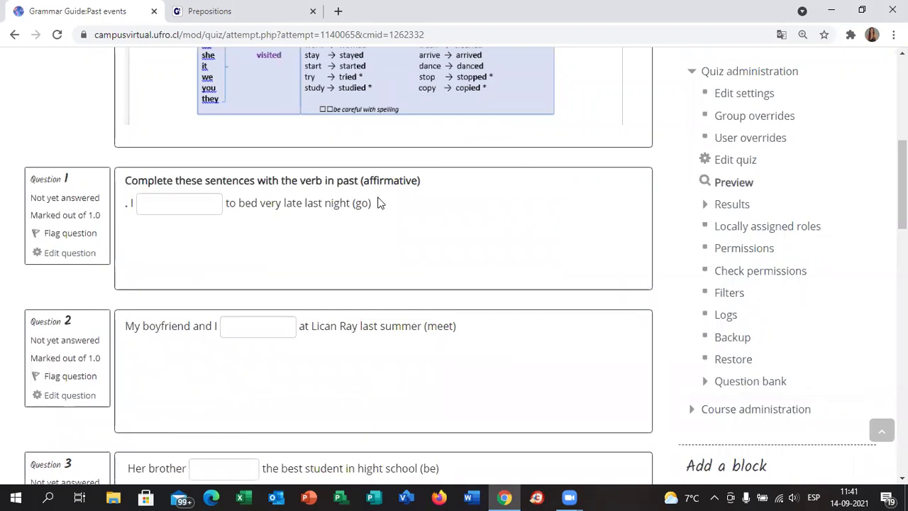
pyautogui.click(175, 210)
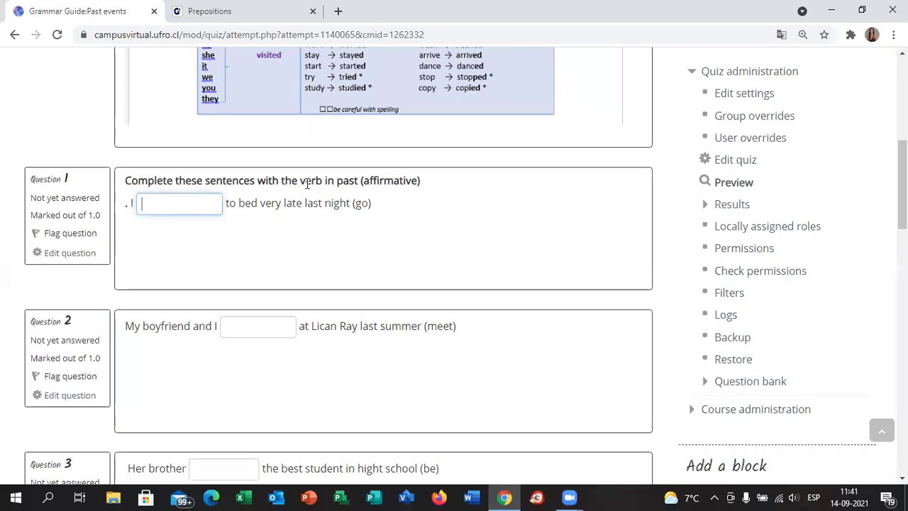
pyautogui.write('went')
pyautogui.click(310, 237)
# - Fill the blank in question 2, about meeting at Lican Ray, with "met /met/"
pyautogui.scroll(-1, 310, 237)
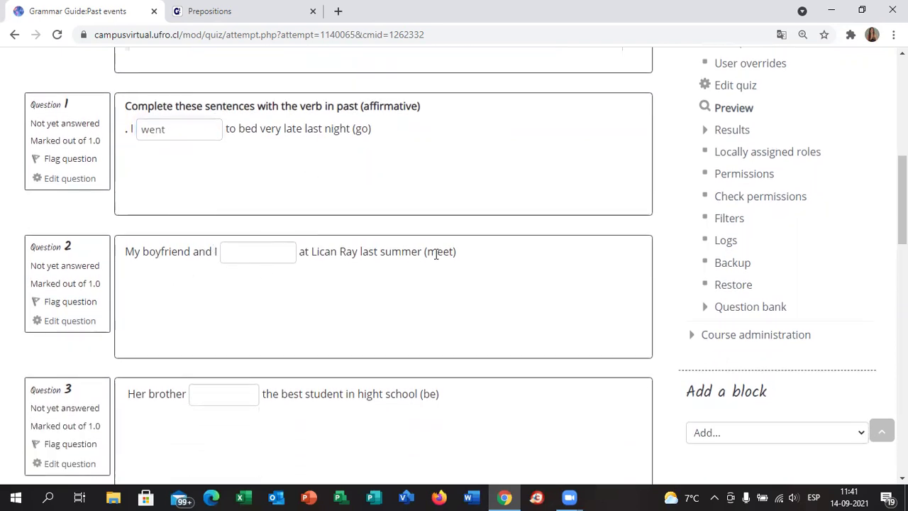
pyautogui.moveTo(428, 251); pyautogui.dragTo(456, 253)
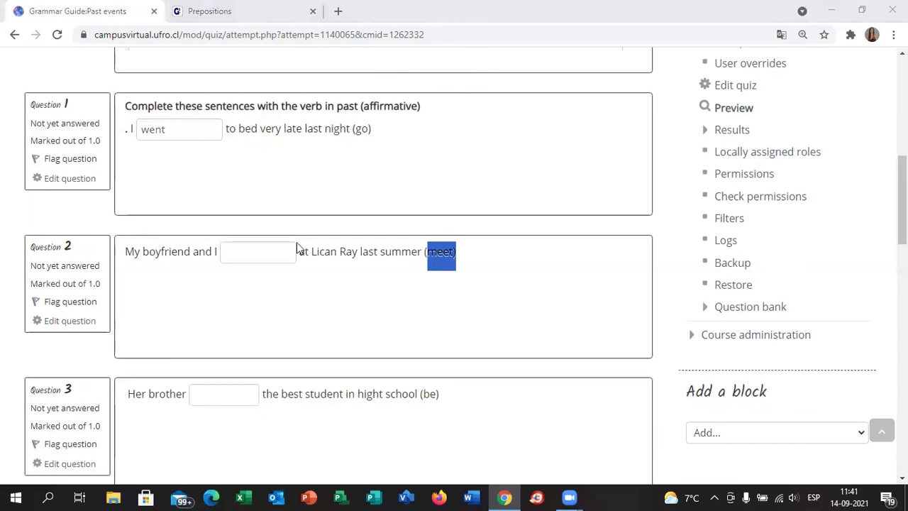
pyautogui.click(246, 247)
pyautogui.write('met')
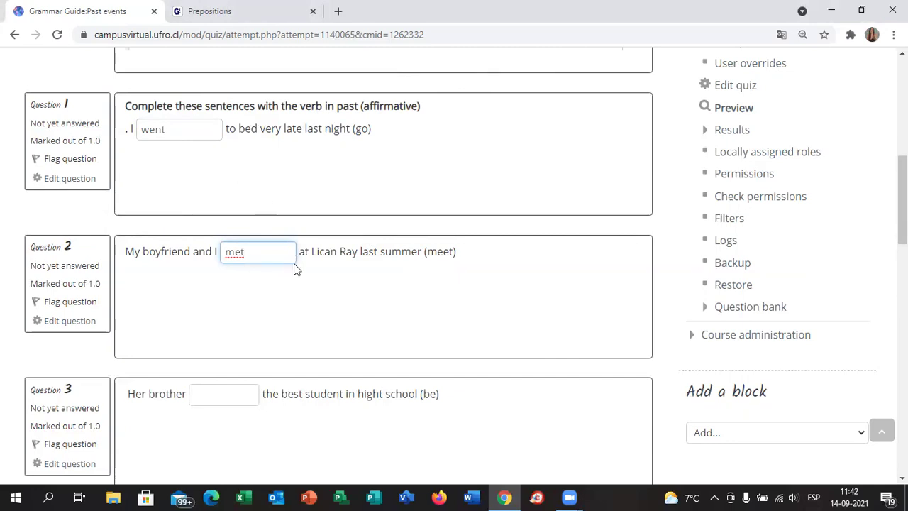
pyautogui.write('/')
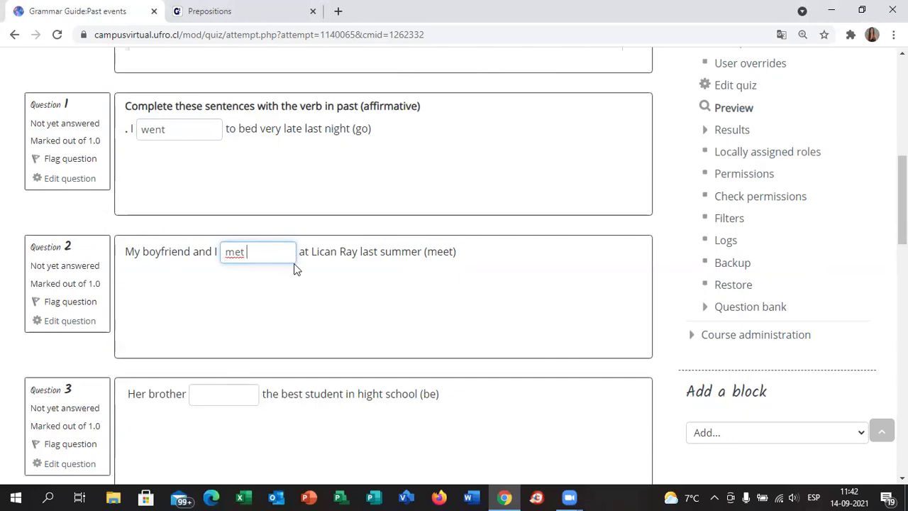
pyautogui.write('met/')
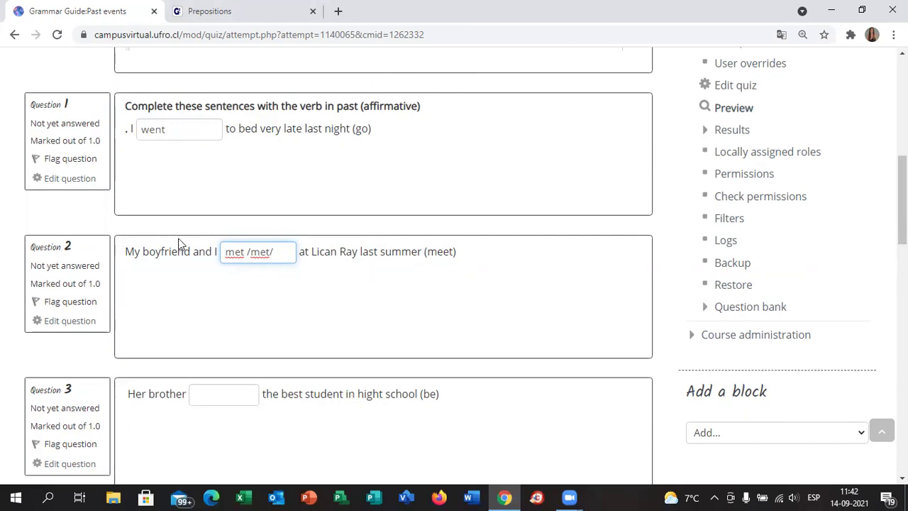
pyautogui.click(335, 271)
# - Complete the question 3 sentence about the brother with "was"
pyautogui.scroll(-3, 335, 270)
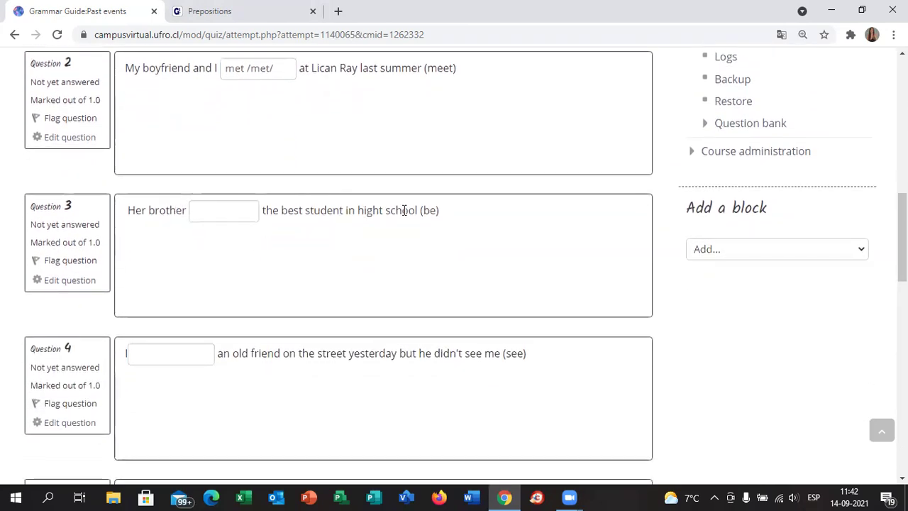
pyautogui.doubleClick(428, 210)
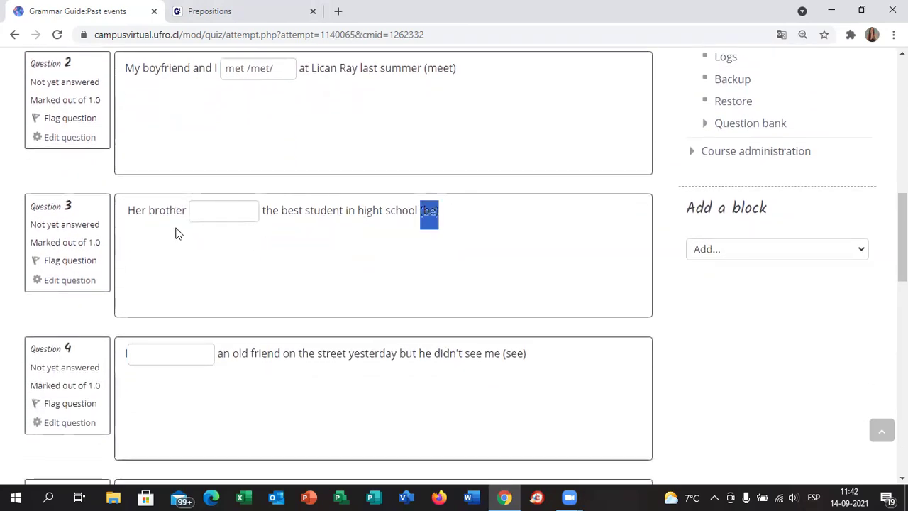
pyautogui.click(224, 210)
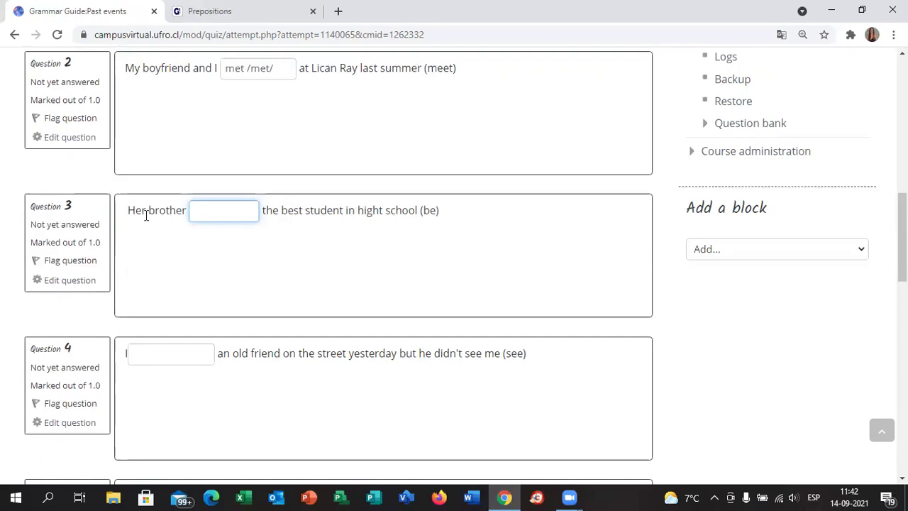
pyautogui.write('was')
pyautogui.moveTo(384, 211); pyautogui.dragTo(381, 211)
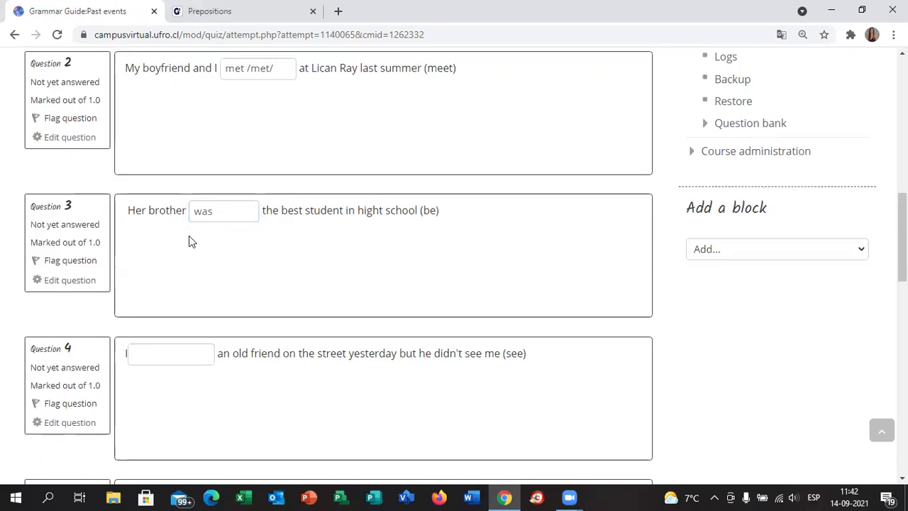
# - Complete the question 4 sentence about the old friend with "saw"
pyautogui.scroll(-3, 191, 239)
pyautogui.scroll(2, 312, 227)
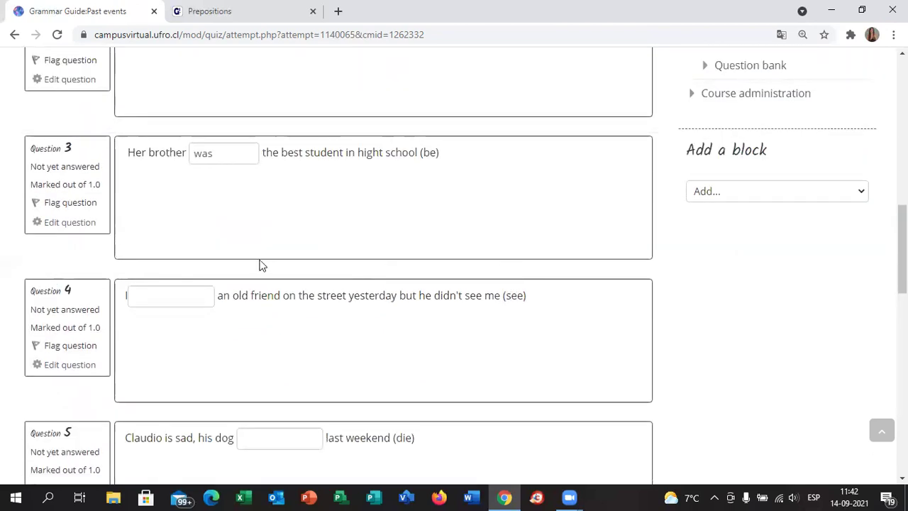
pyautogui.click(188, 290)
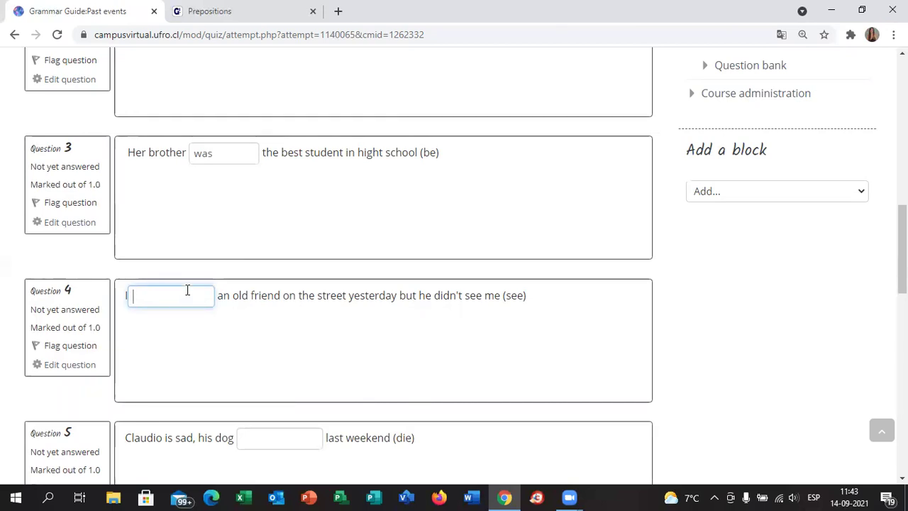
pyautogui.write('saw')
# - Complete the question 5 sentence about the dog with "died"
pyautogui.scroll(-2, 402, 367)
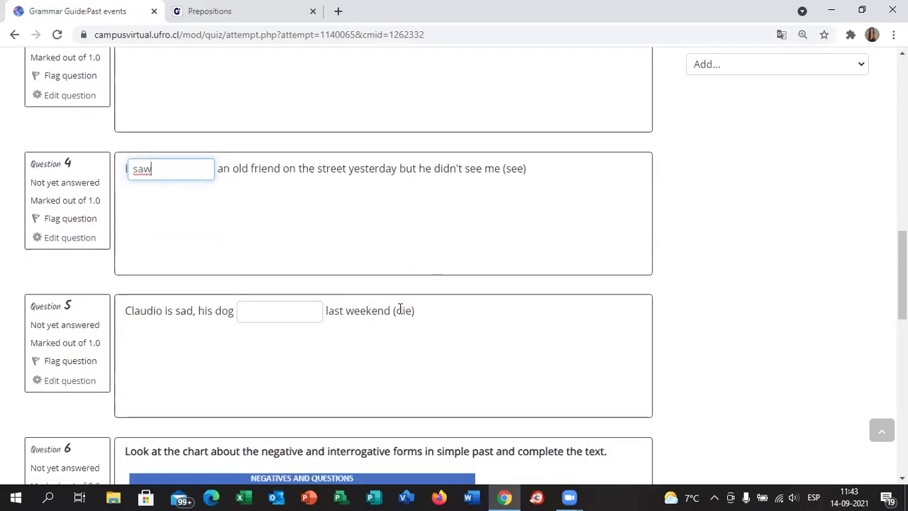
pyautogui.moveTo(396, 310); pyautogui.dragTo(417, 312)
pyautogui.click(249, 307)
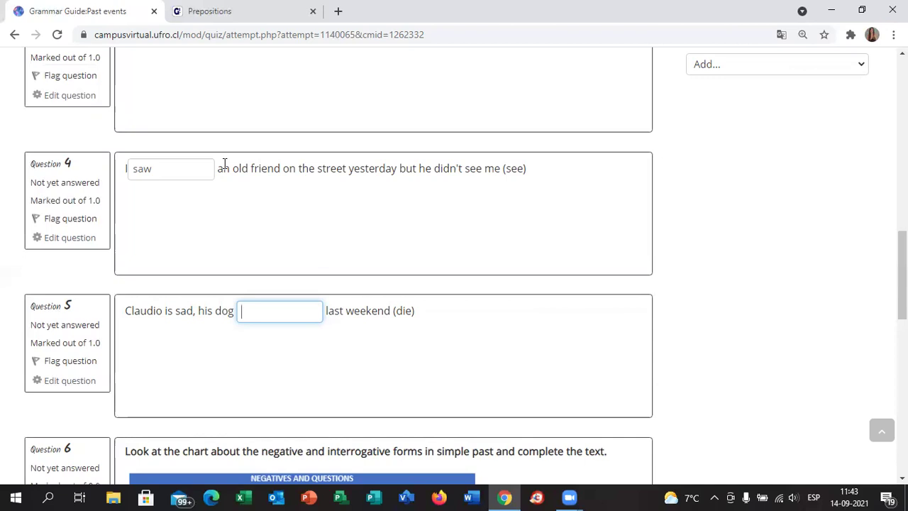
pyautogui.write('died')
# - Review the answers given so far and examine the negatives and questions chart and text in question 6
pyautogui.scroll(3, 880, 142)
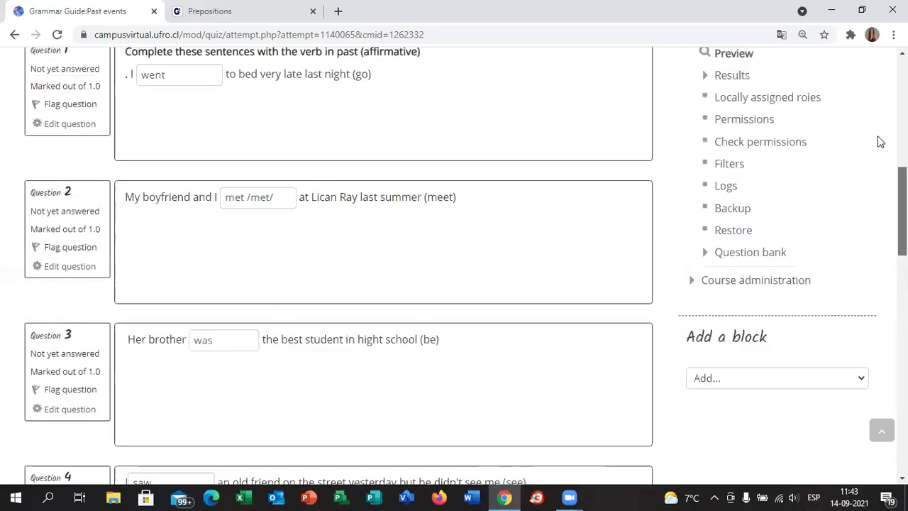
pyautogui.scroll(5, 880, 142)
pyautogui.scroll(-2, 880, 141)
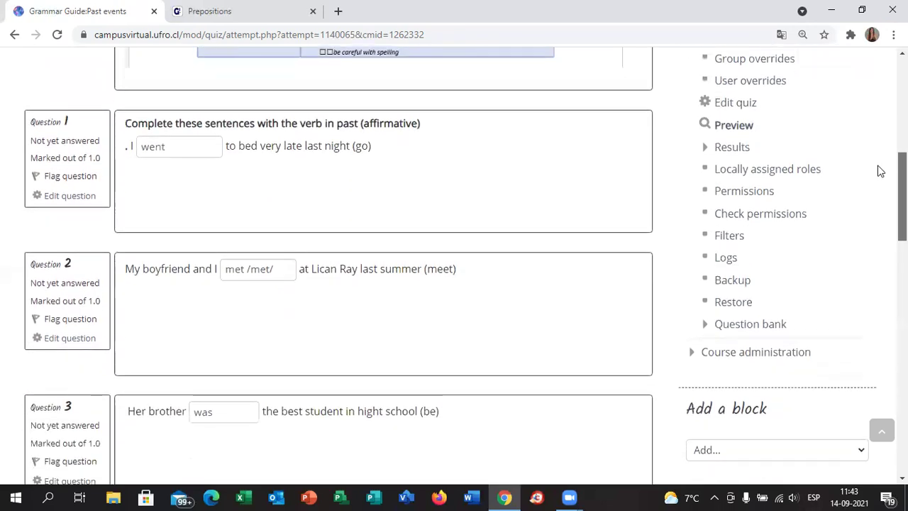
pyautogui.scroll(-9, 880, 171)
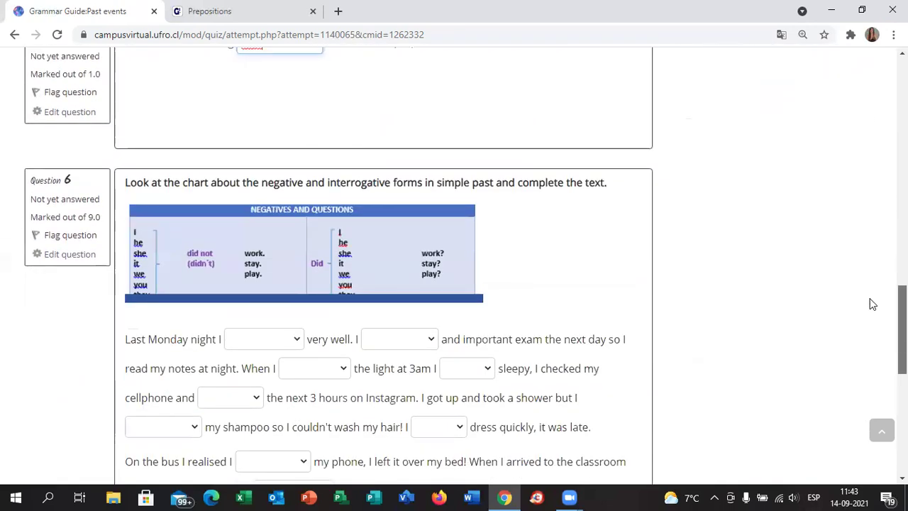
pyautogui.scroll(-2, 871, 312)
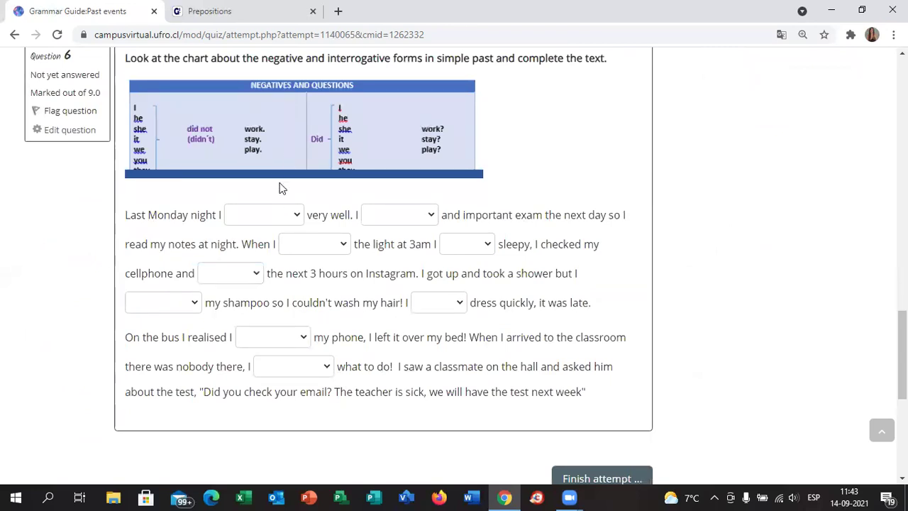
pyautogui.scroll(1, 253, 154)
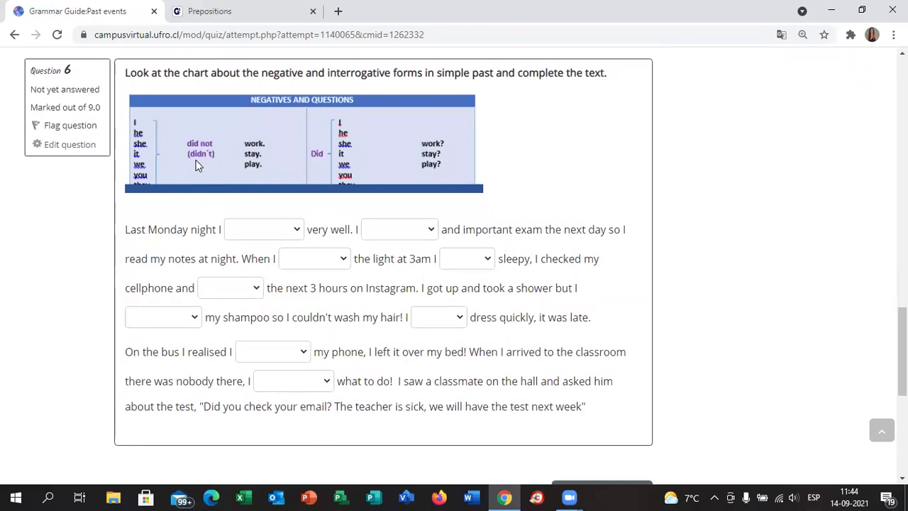
pyautogui.scroll(1, 198, 165)
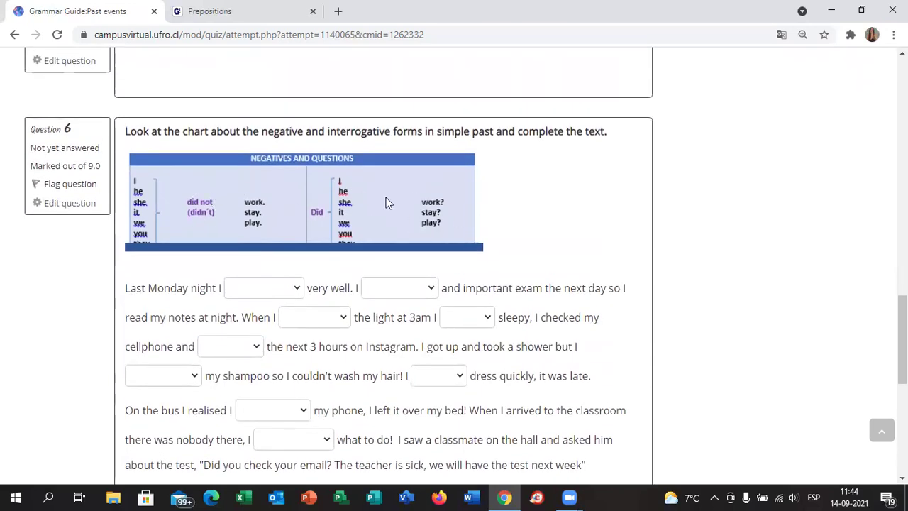
pyautogui.scroll(-1, 388, 248)
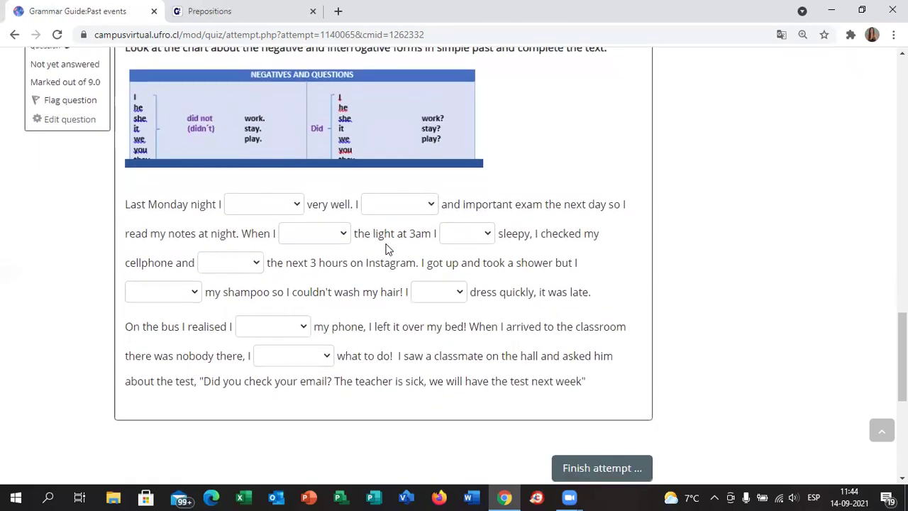
# - Enlarge the page and choose "didn't sleep" for the first blank of the question 6 text
pyautogui.keyDown('ctrl'); pyautogui.scroll(1, 387, 248); pyautogui.keyUp('ctrl')
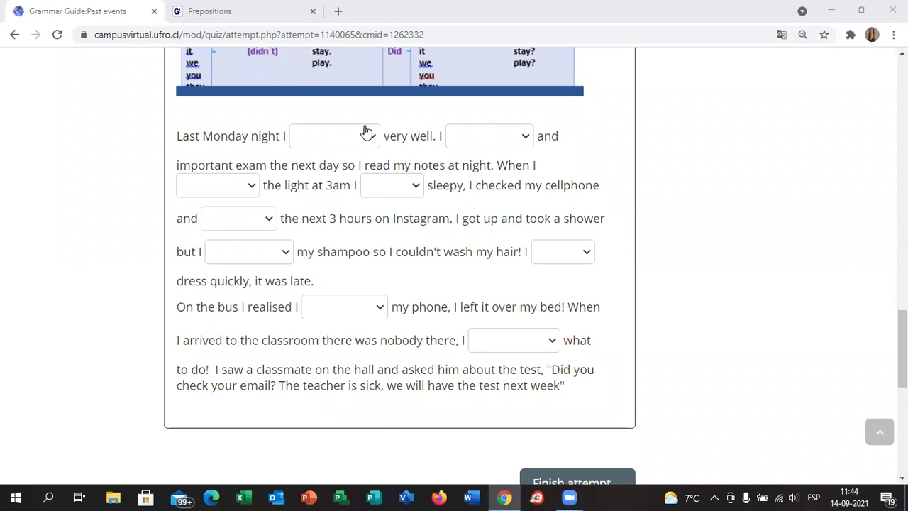
pyautogui.click(340, 145)
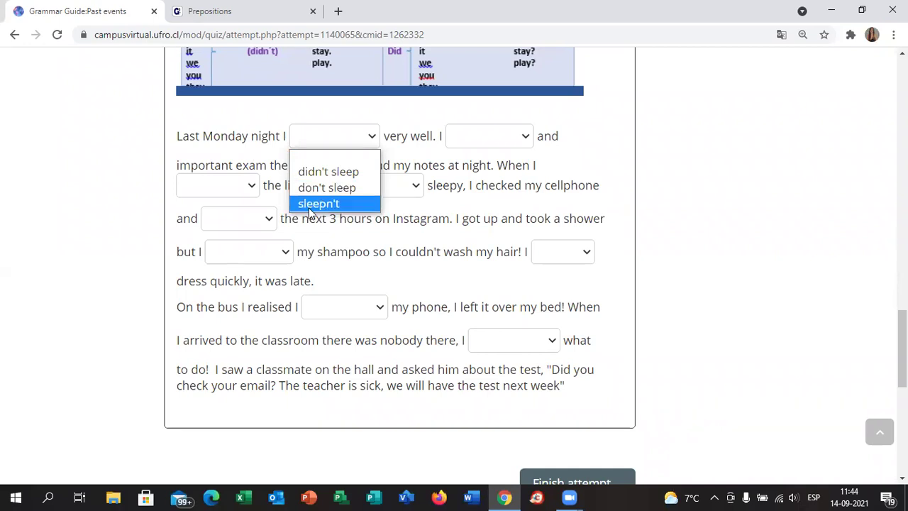
pyautogui.click(319, 172)
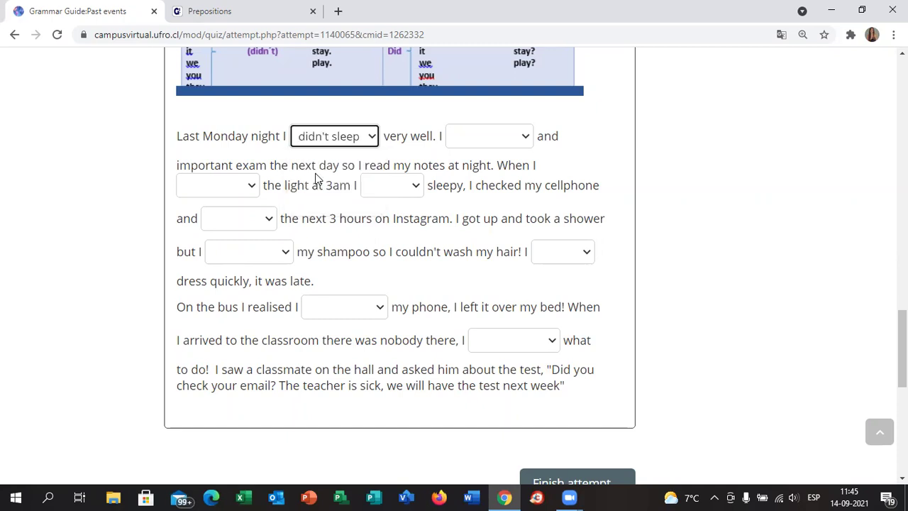
pyautogui.click(355, 121)
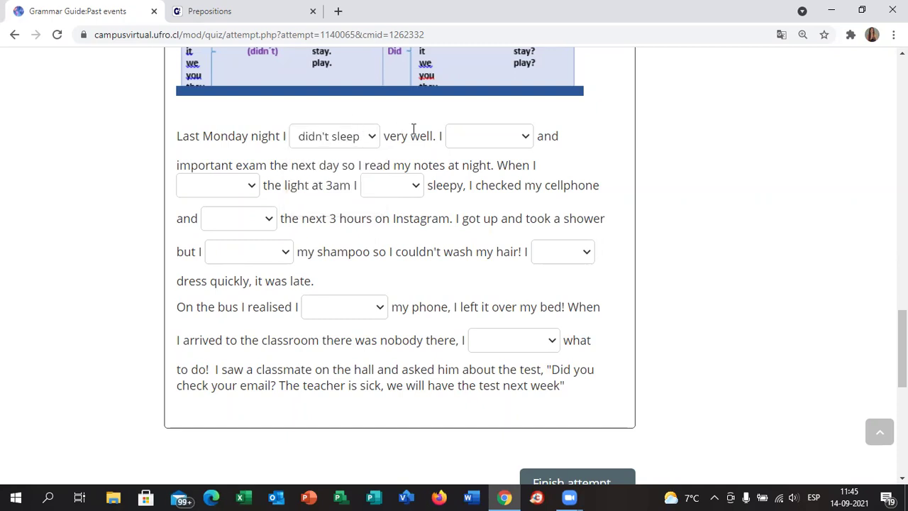
# - Choose "had" for the second blank of the question 6 text, before the important exam
pyautogui.click(514, 142)
pyautogui.click(525, 133)
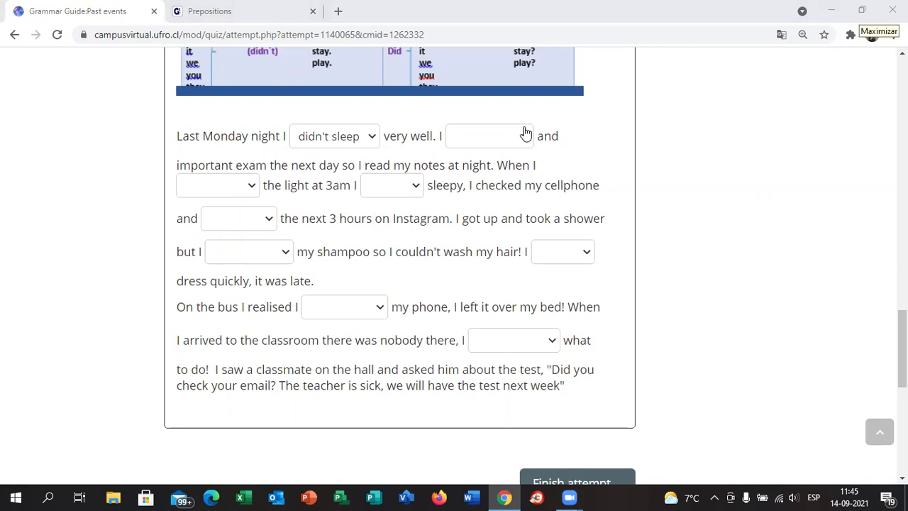
pyautogui.click(494, 135)
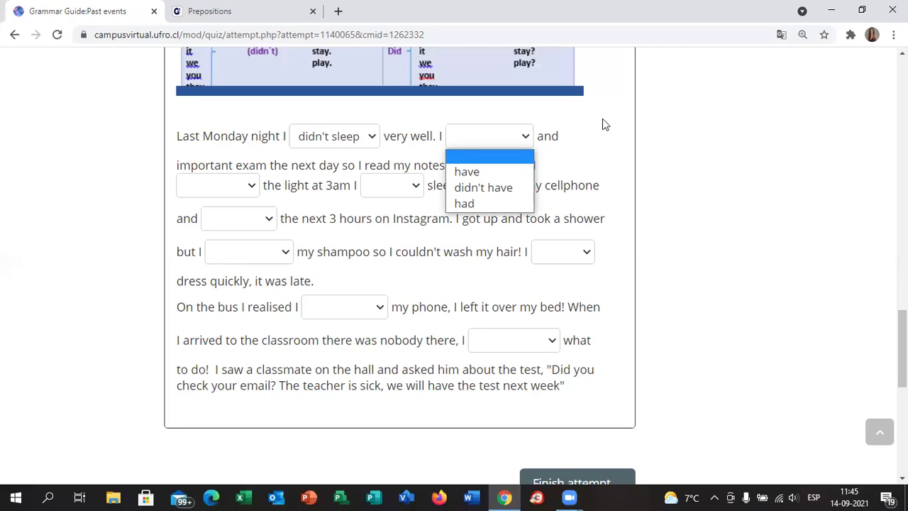
pyautogui.click(464, 204)
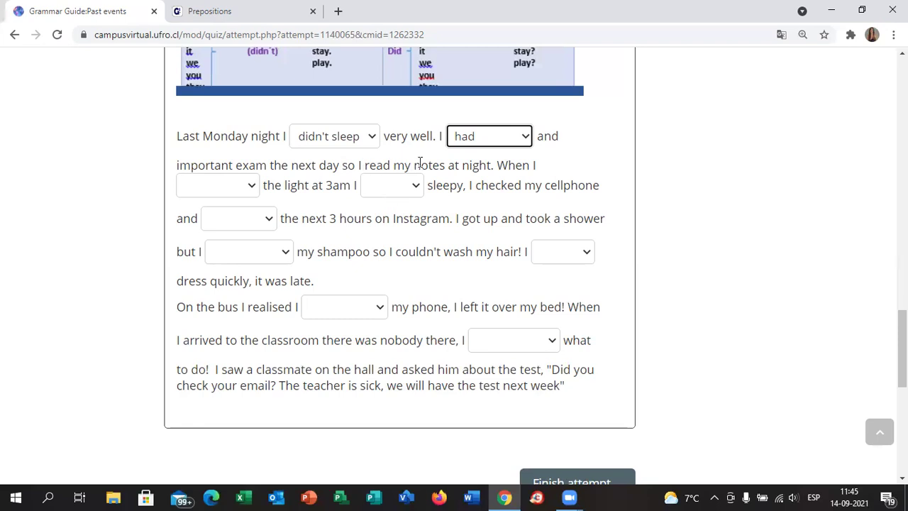
# - Highlight "read" in the question 6 text and choose "turned off" for the blank before "the light at 3am"
pyautogui.click(389, 165)
pyautogui.moveTo(389, 165); pyautogui.dragTo(367, 165)
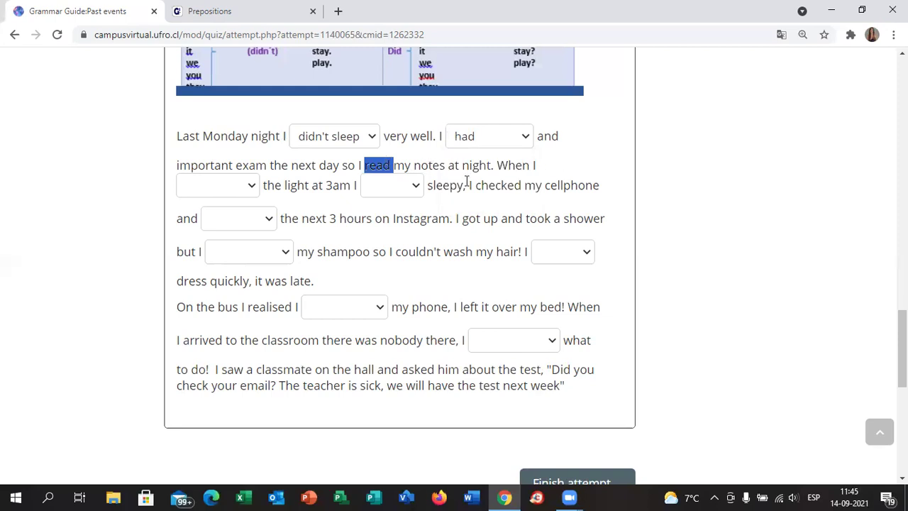
pyautogui.click(300, 182)
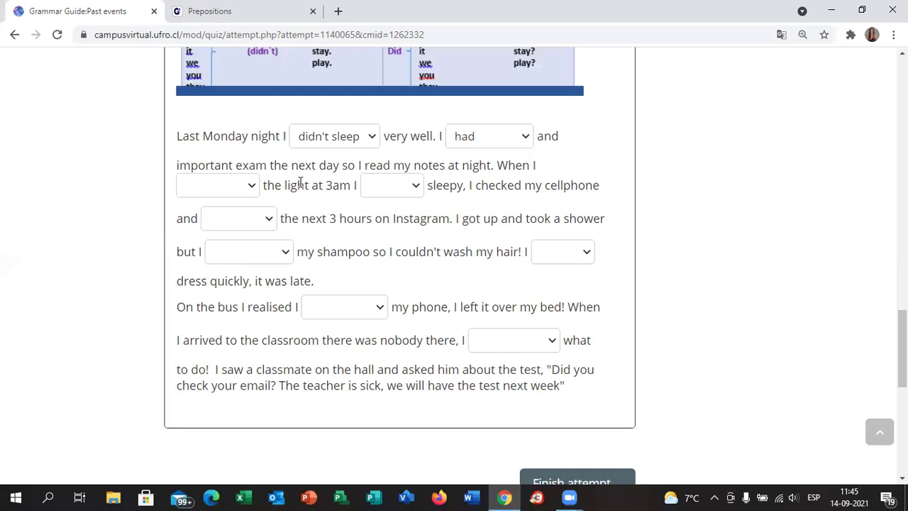
pyautogui.click(252, 186)
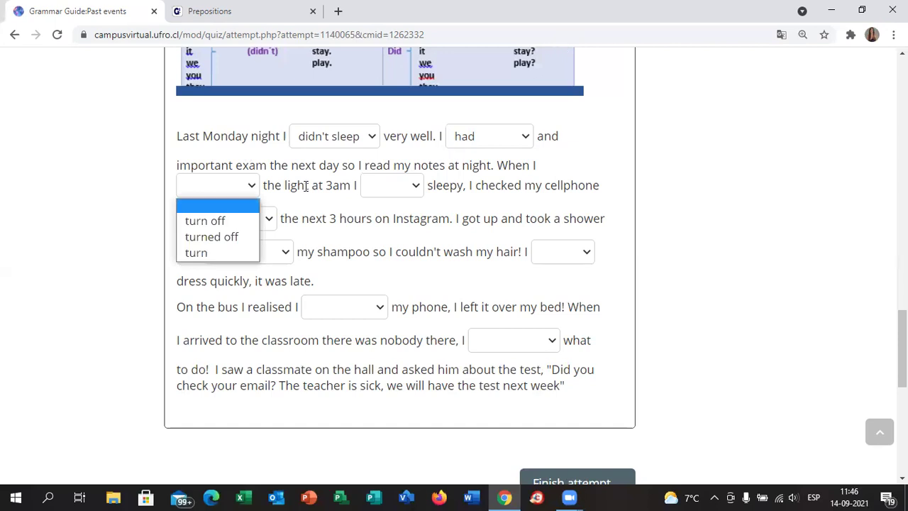
pyautogui.click(223, 242)
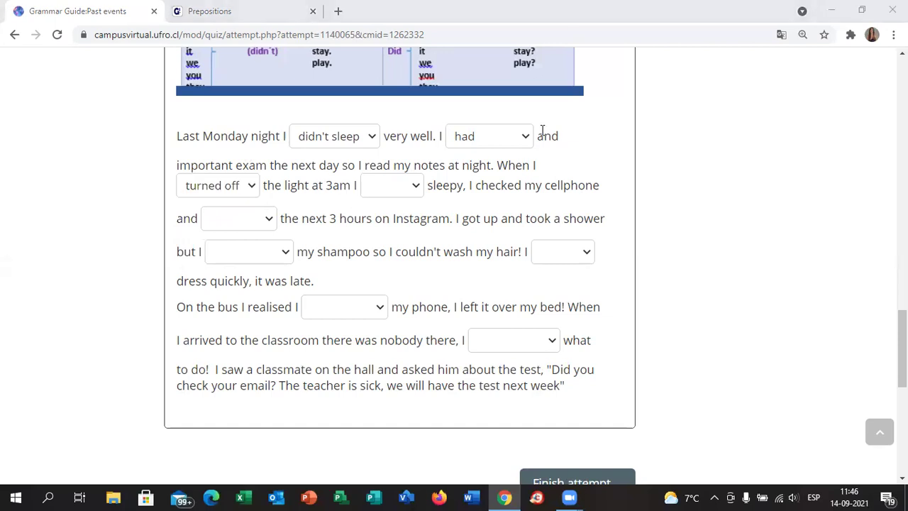
# - Choose "wasn't" for the blank before "sleepy" and "spent" for the blank before "the next 3 hours on Instagram"
pyautogui.click(402, 193)
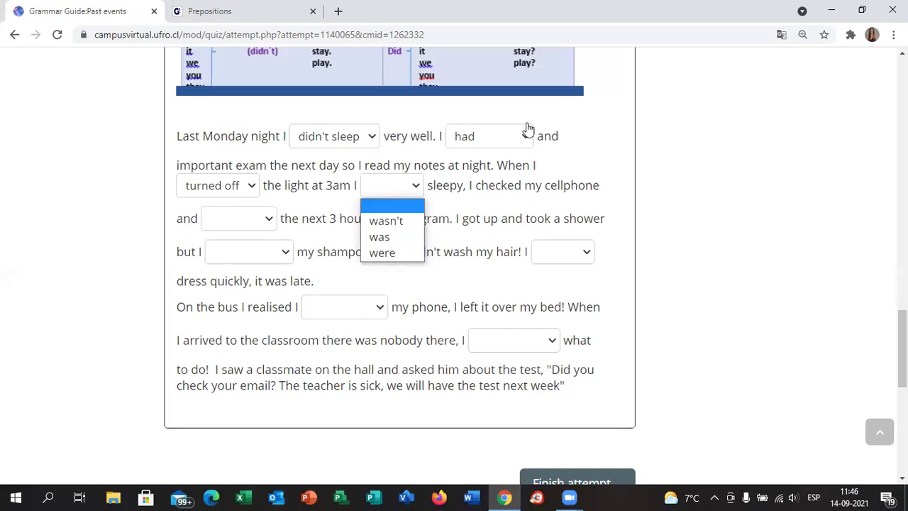
pyautogui.press('Down')
pyautogui.press('Return')
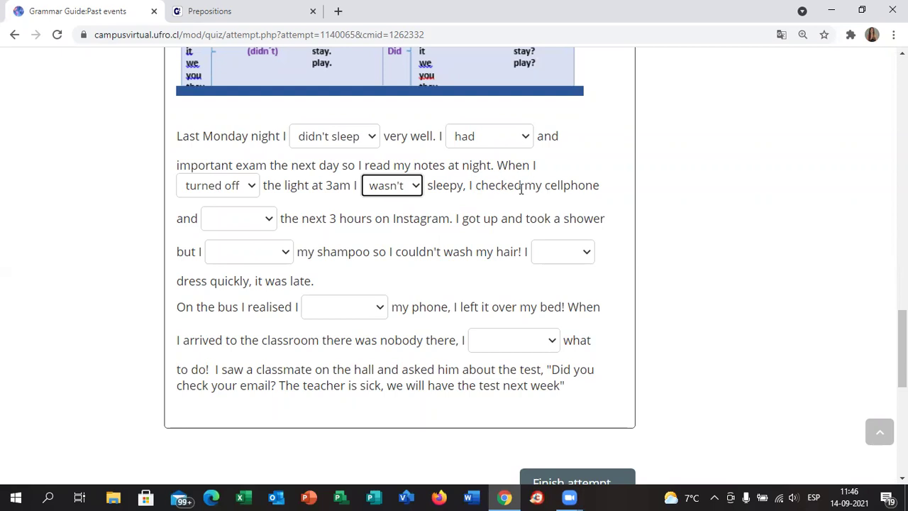
pyautogui.click(266, 223)
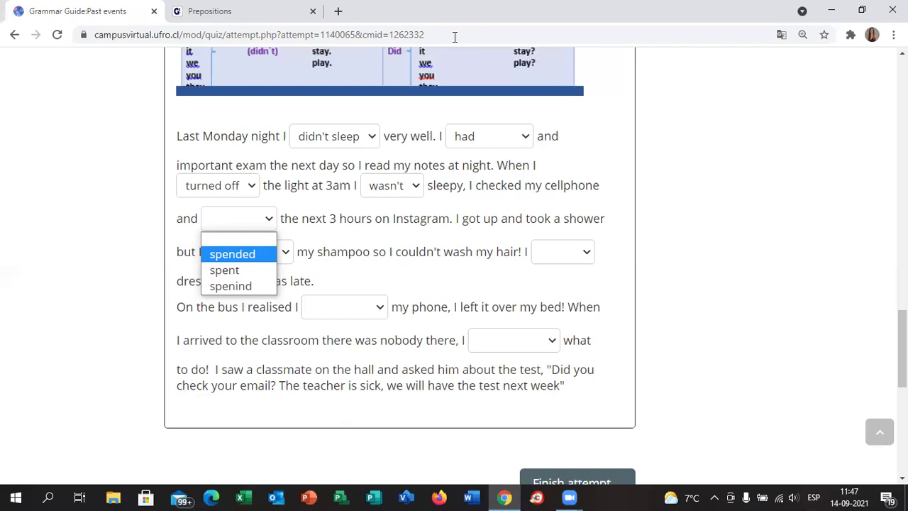
pyautogui.click(230, 273)
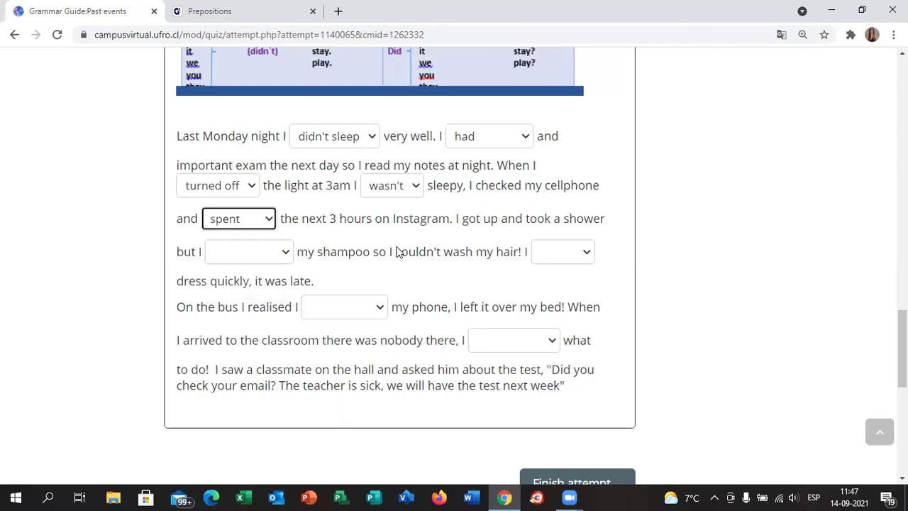
pyautogui.click(463, 220)
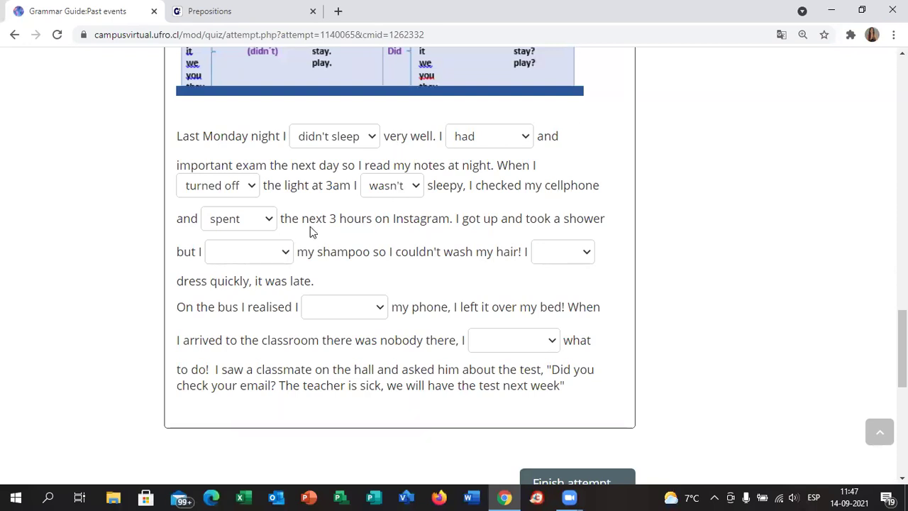
# - Choose "didn't have" for the blank before "my shampoo" in the question 6 text
pyautogui.click(283, 251)
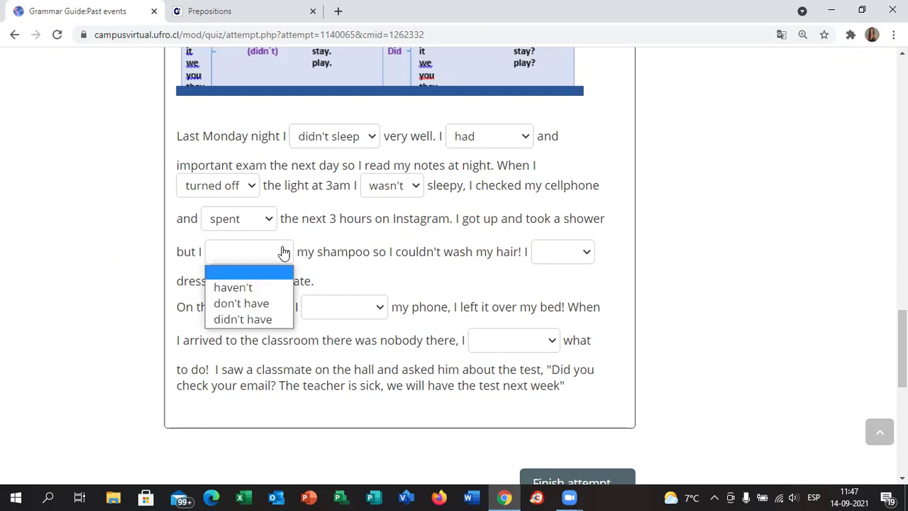
pyautogui.click(467, 124)
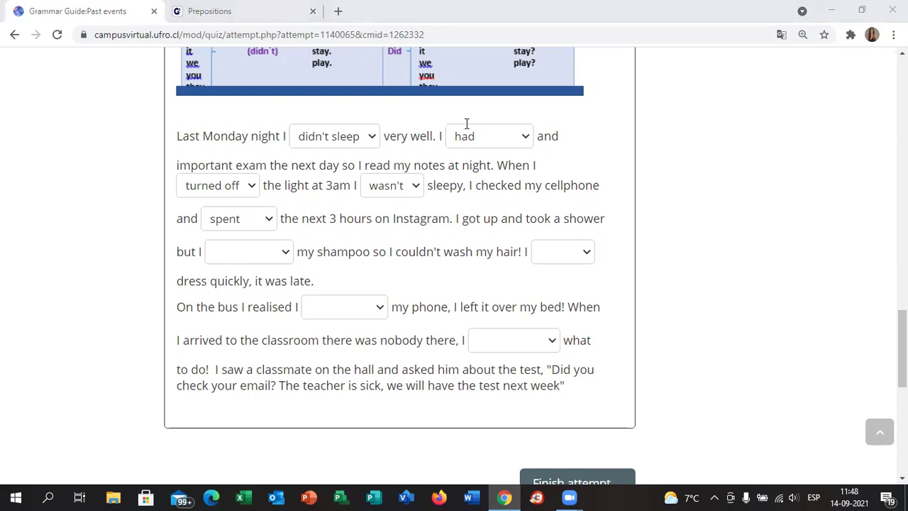
pyautogui.click(240, 256)
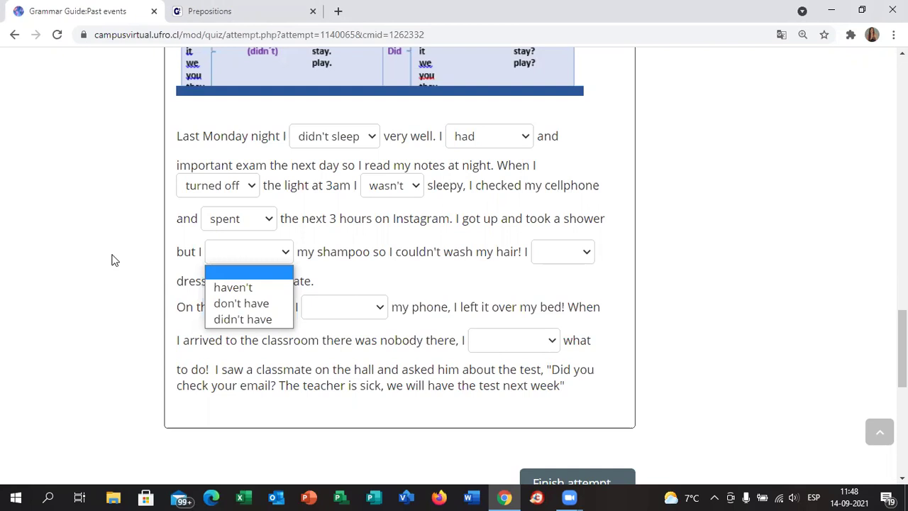
pyautogui.click(234, 319)
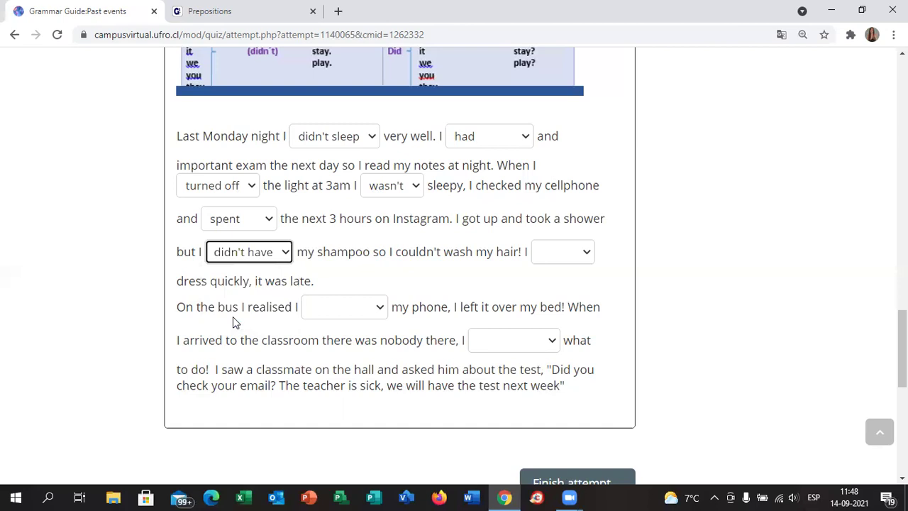
pyautogui.click(263, 256)
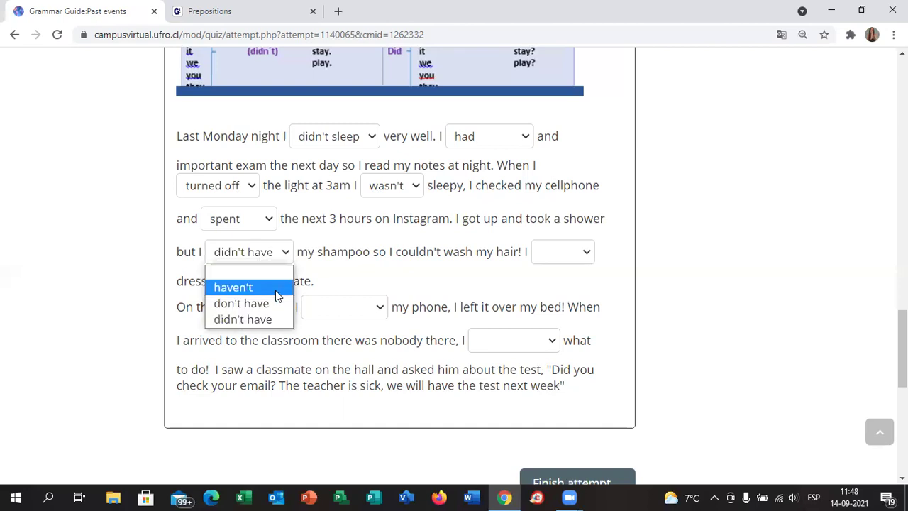
pyautogui.click(245, 320)
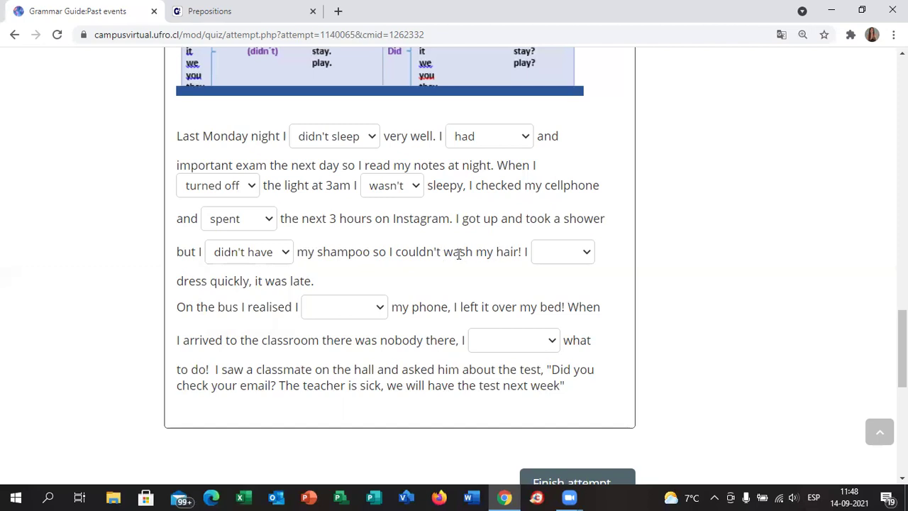
# - Highlight "got up" in the question 6 text and choose "got" for the blank before "dress quickly"
pyautogui.click(574, 253)
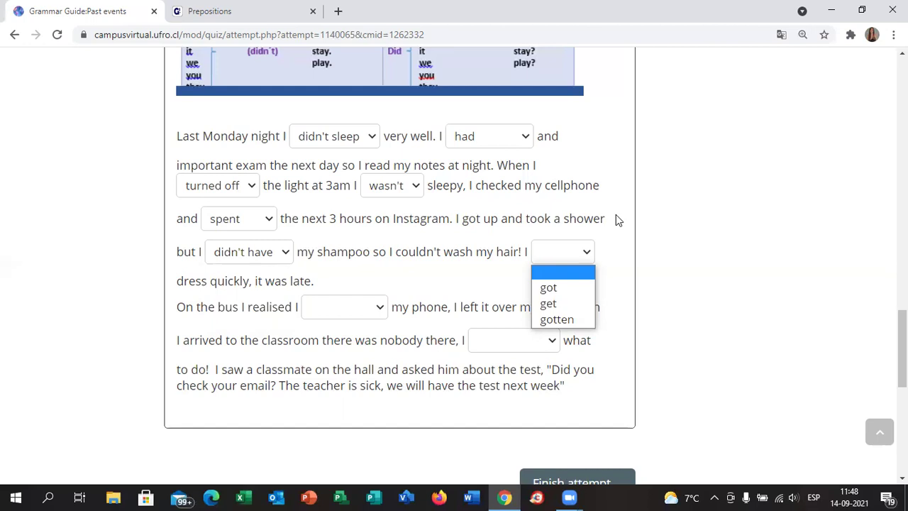
pyautogui.click(602, 126)
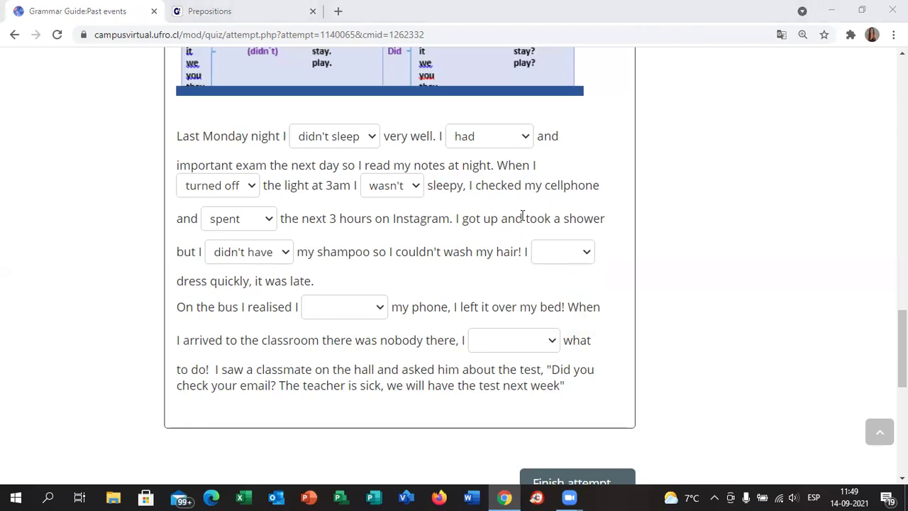
pyautogui.moveTo(462, 213); pyautogui.dragTo(497, 218)
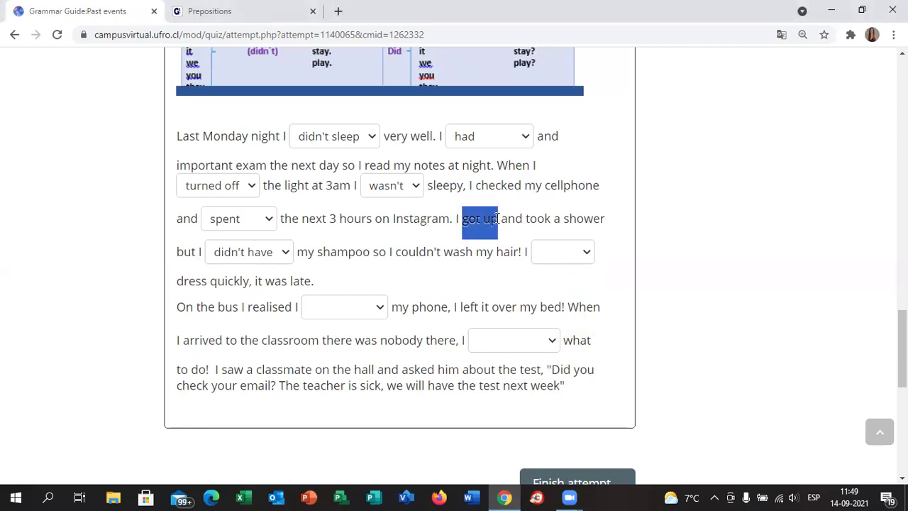
pyautogui.click(560, 252)
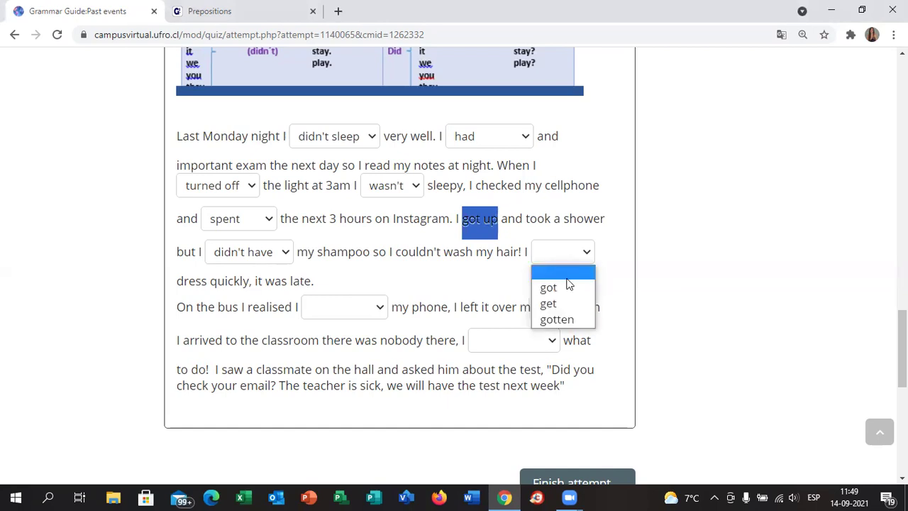
pyautogui.click(567, 291)
pyautogui.click(544, 279)
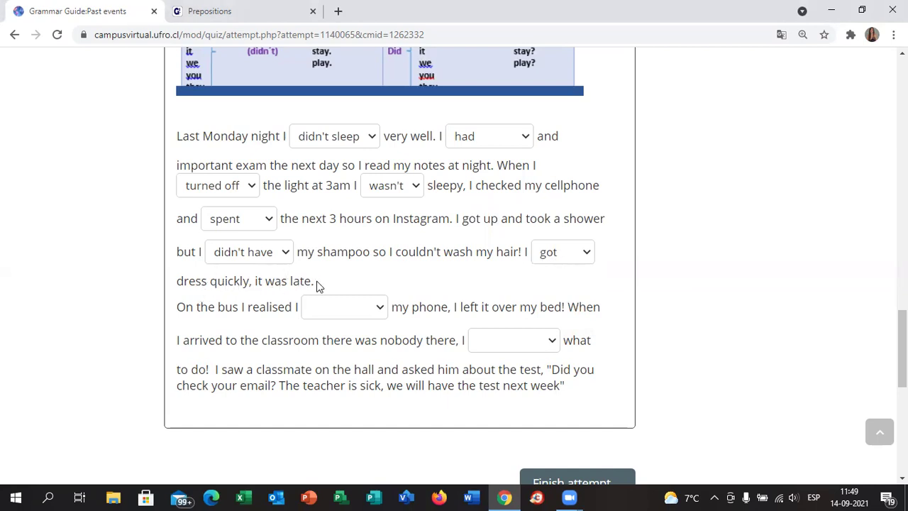
# - Choose "didn't take" for the blank before "my phone" in the bus sentence of question 6
pyautogui.scroll(-1, 532, 117)
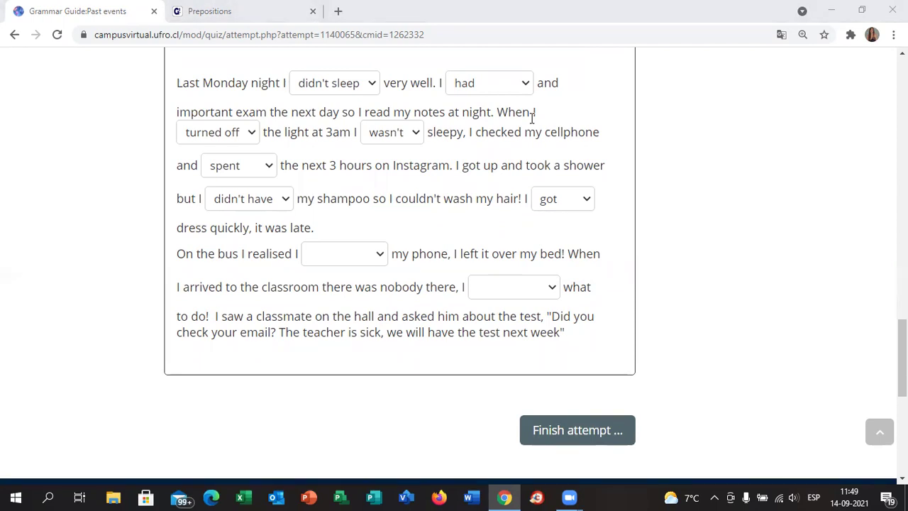
pyautogui.click(381, 257)
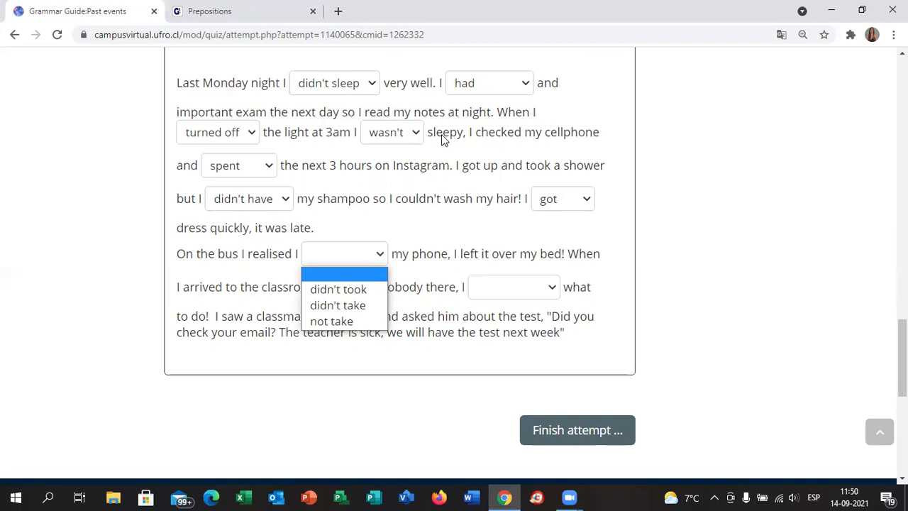
pyautogui.press('Escape')
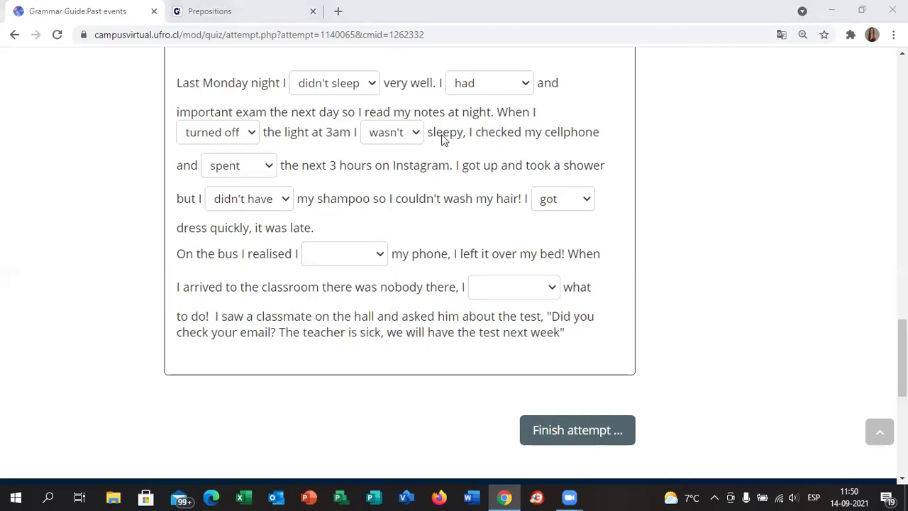
pyautogui.click(341, 260)
pyautogui.click(375, 254)
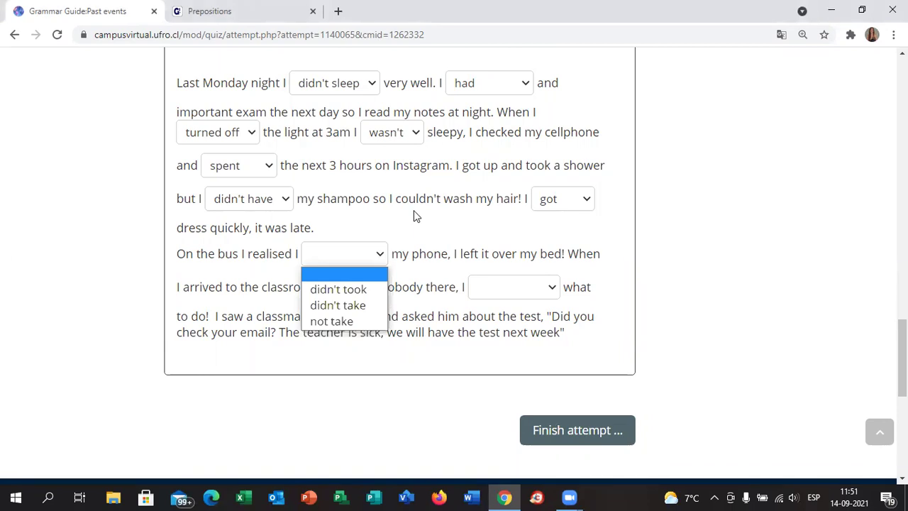
pyautogui.click(348, 307)
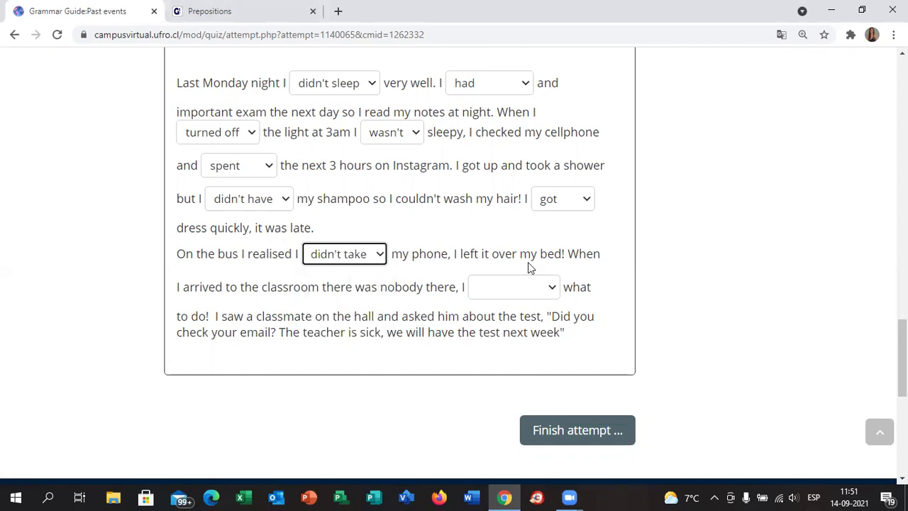
# - Choose "didn't know" for the last blank of the question 6 text, before "what to do"
pyautogui.click(489, 292)
pyautogui.click(519, 245)
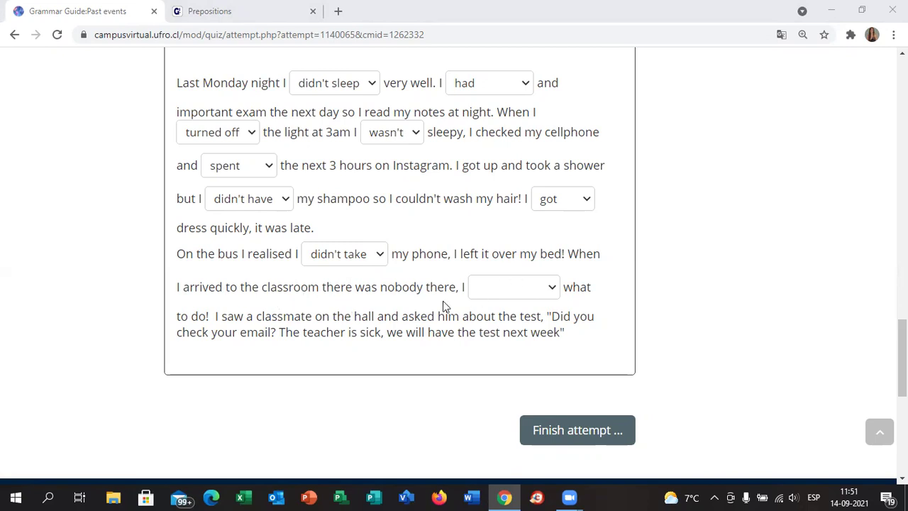
pyautogui.click(522, 304)
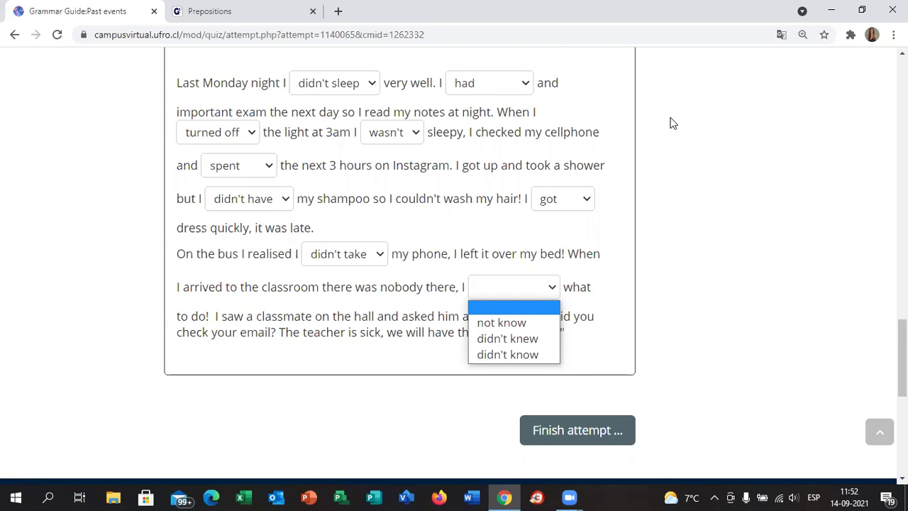
pyautogui.click(674, 124)
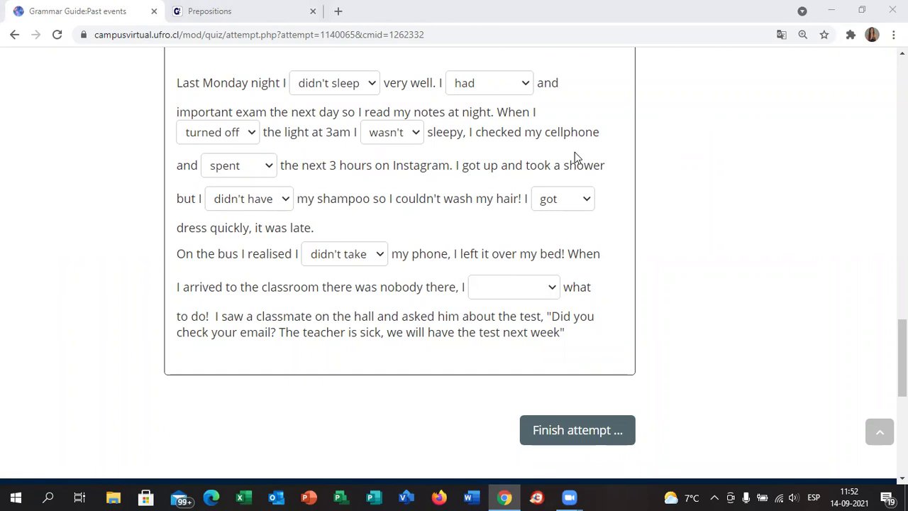
pyautogui.click(499, 289)
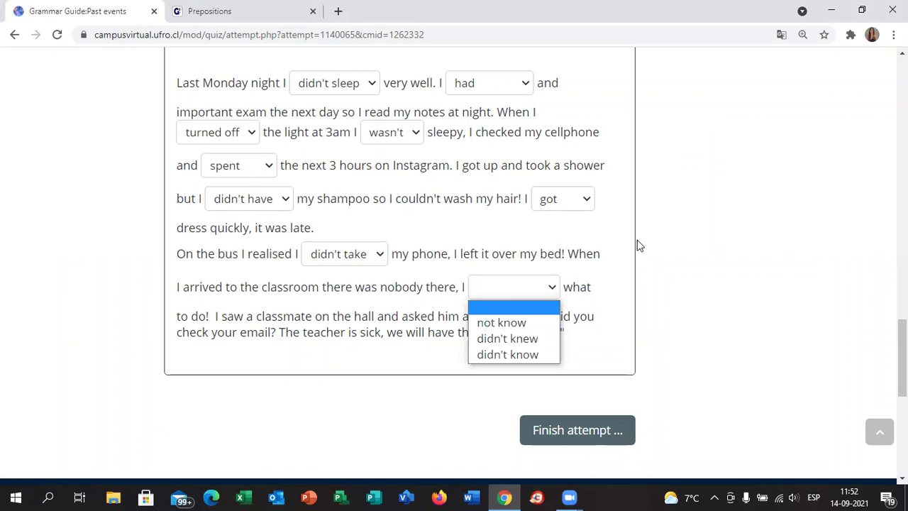
pyautogui.click(525, 353)
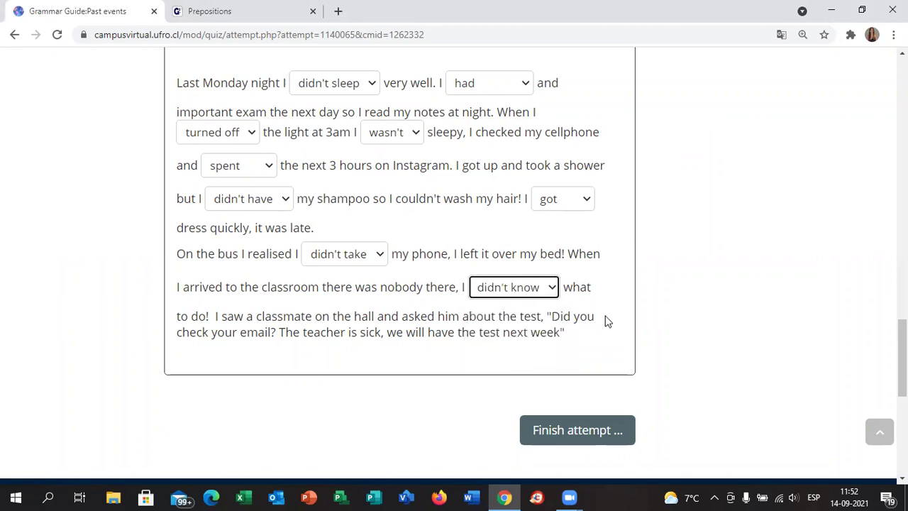
# - Check the negatives and questions chart, try "didn't knew" in the last blank of question 6, and restore "didn't know"
pyautogui.scroll(2, 902, 348)
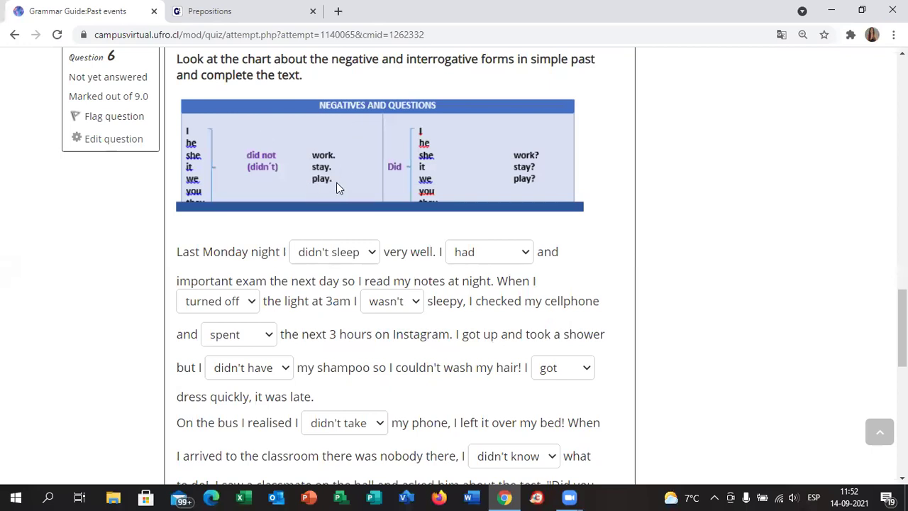
pyautogui.scroll(-3, 369, 224)
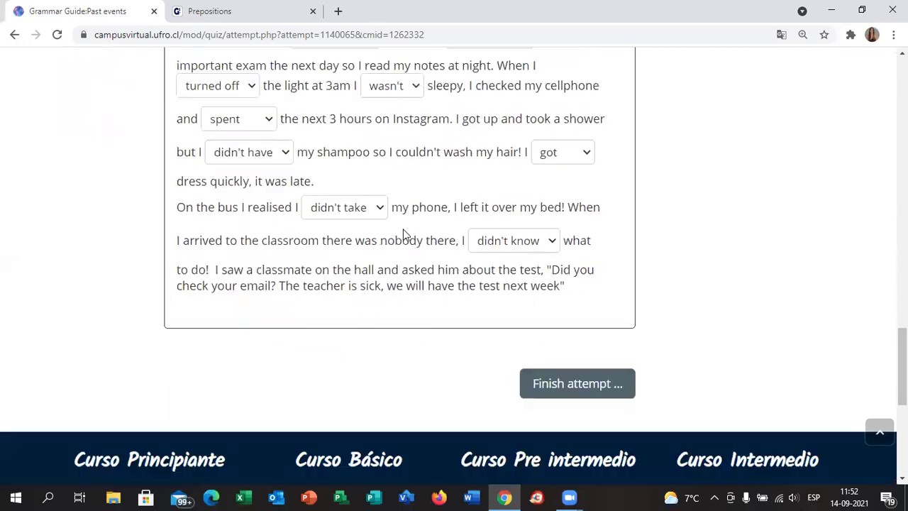
pyautogui.click(520, 242)
pyautogui.click(523, 284)
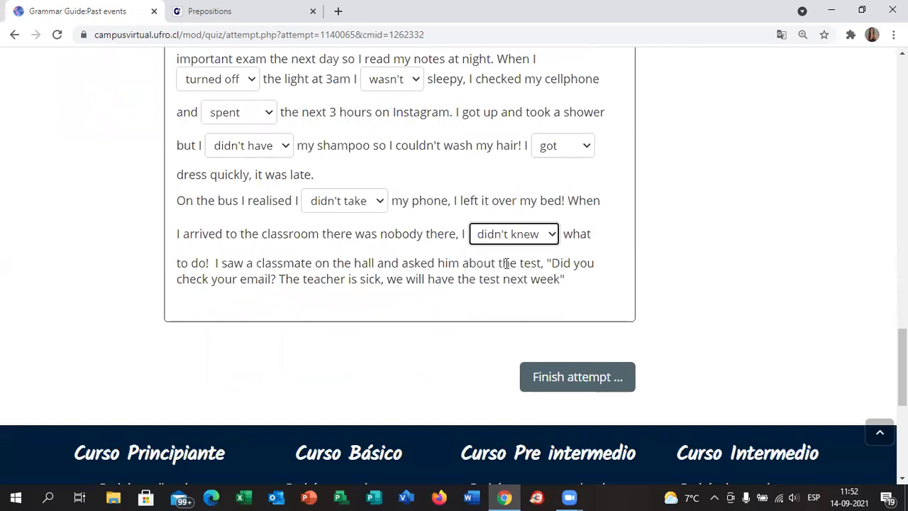
pyautogui.click(507, 236)
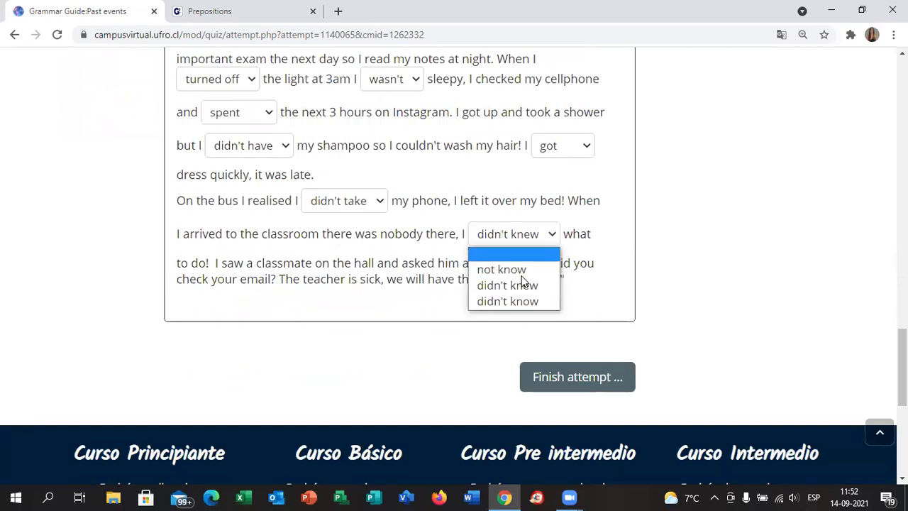
pyautogui.click(515, 302)
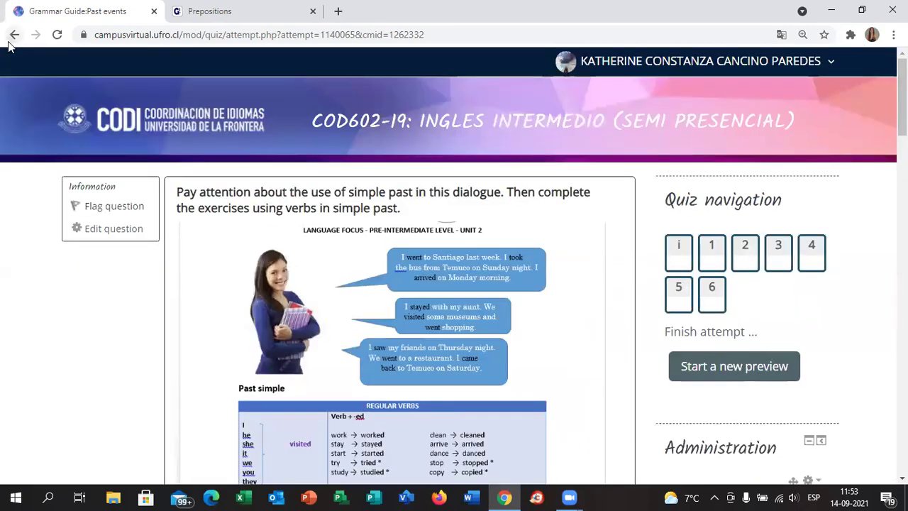
# - Leave the Past events quiz attempt and return to the COD602-19 course page
pyautogui.click(12, 37)
pyautogui.press('Return')
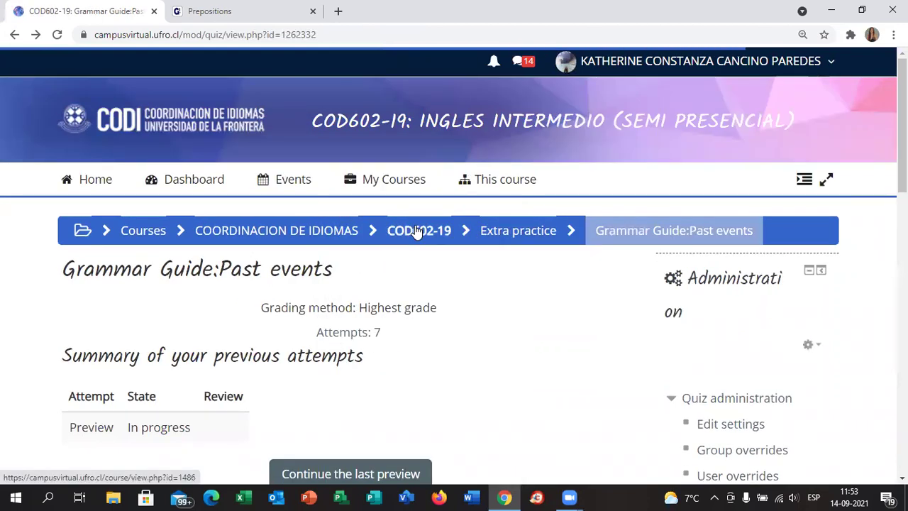
pyautogui.click(417, 231)
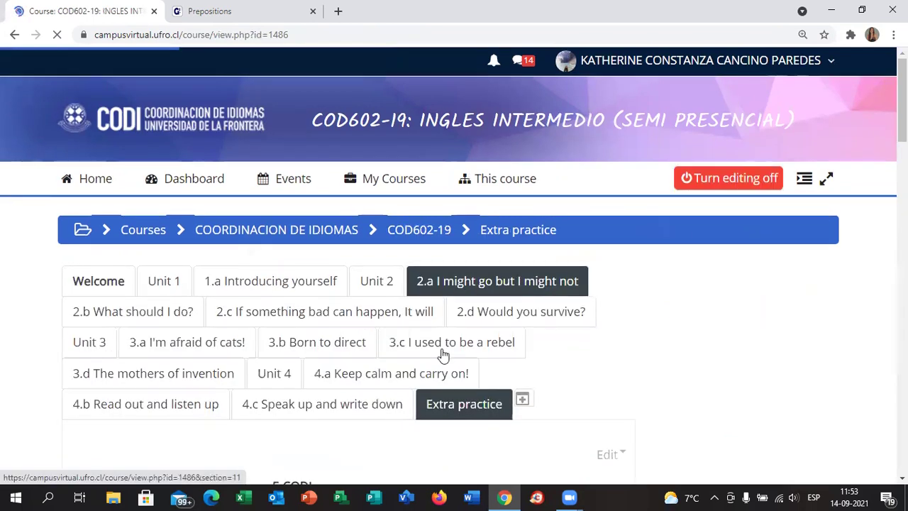
# - Open the 1.a Introducing yourself section of the course and look over its introduction and opening content
pyautogui.scroll(-4, 442, 354)
pyautogui.scroll(2, 441, 349)
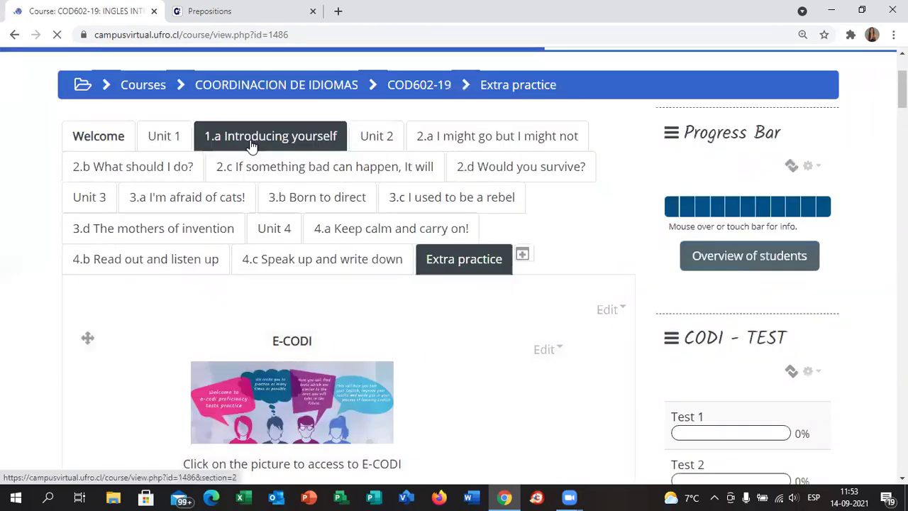
pyautogui.click(252, 144)
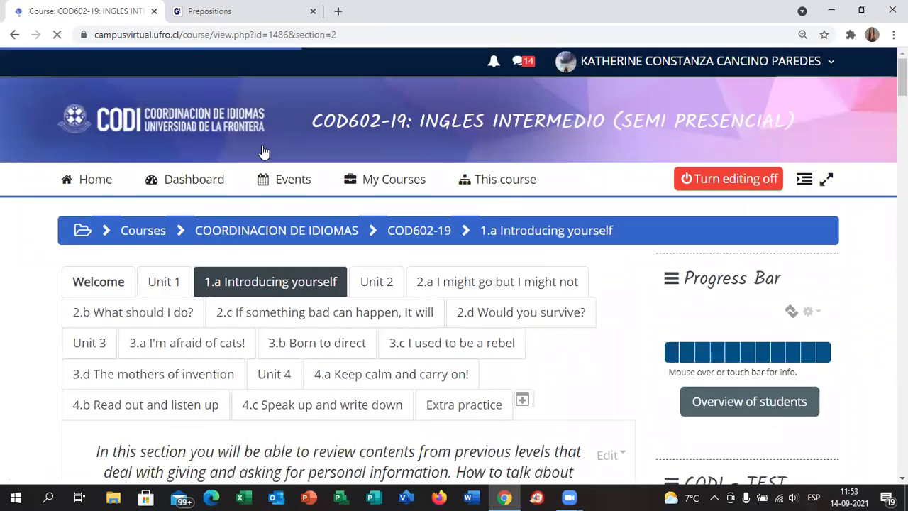
pyautogui.scroll(-4, 454, 298)
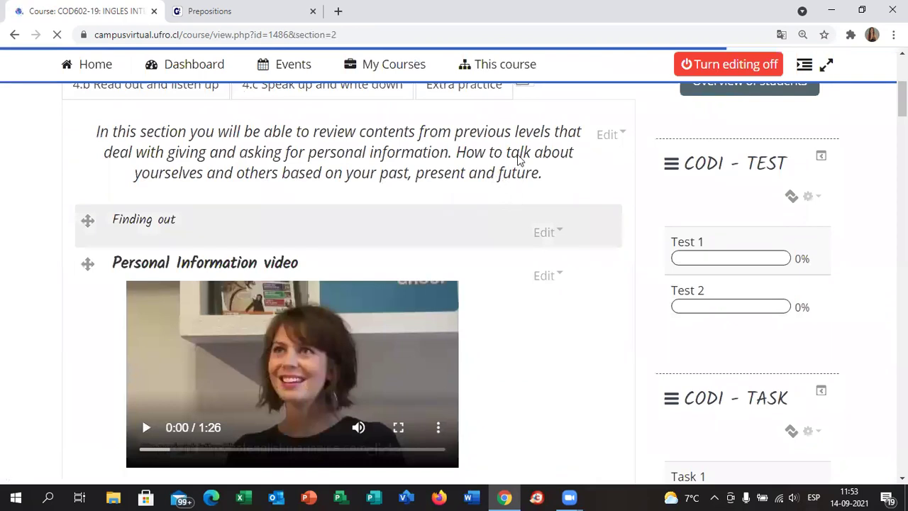
pyautogui.scroll(1, 383, 149)
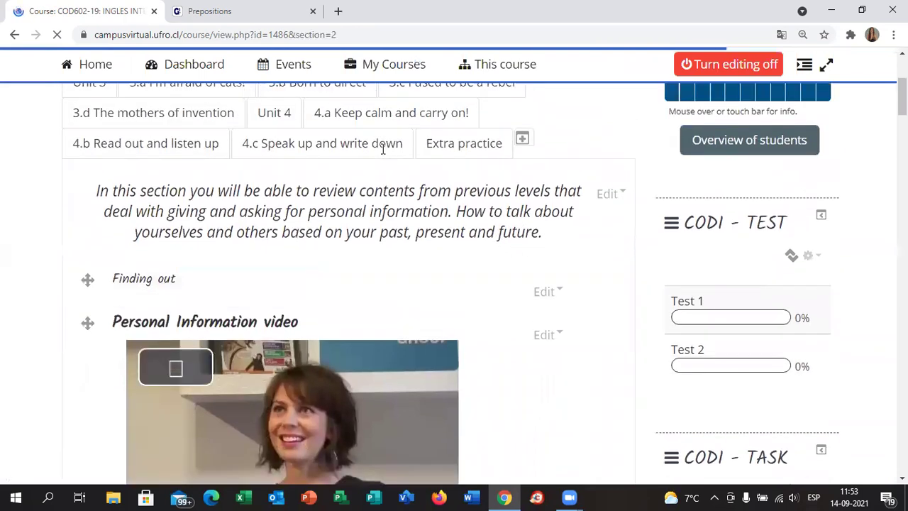
# - Open the Extra practice section in a new tab and start a preview of the Unit 1 quiz "Grammar Guide: Future"
pyautogui.rightClick(453, 147)
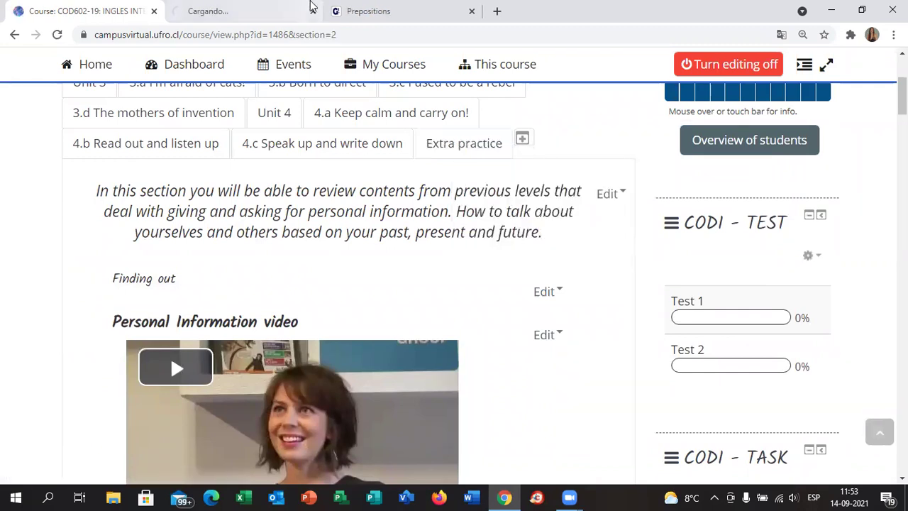
pyautogui.click(272, 7)
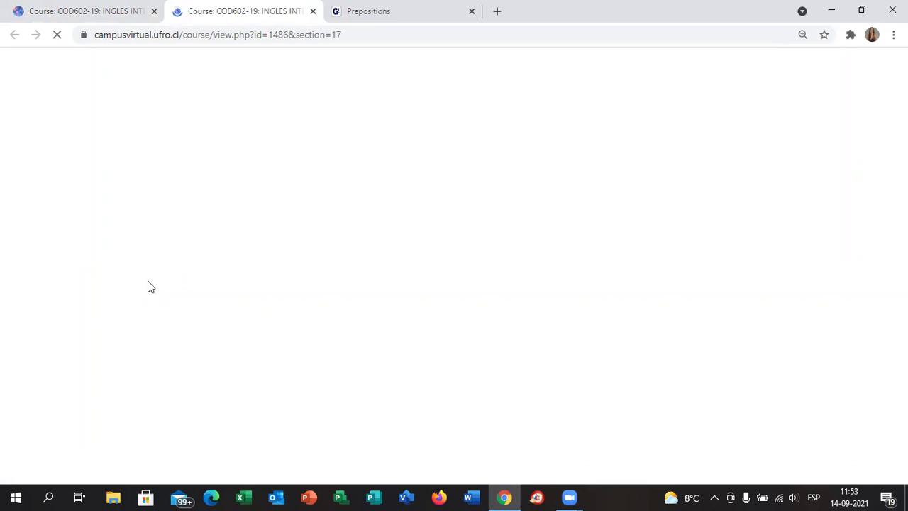
pyautogui.scroll(-5, 148, 287)
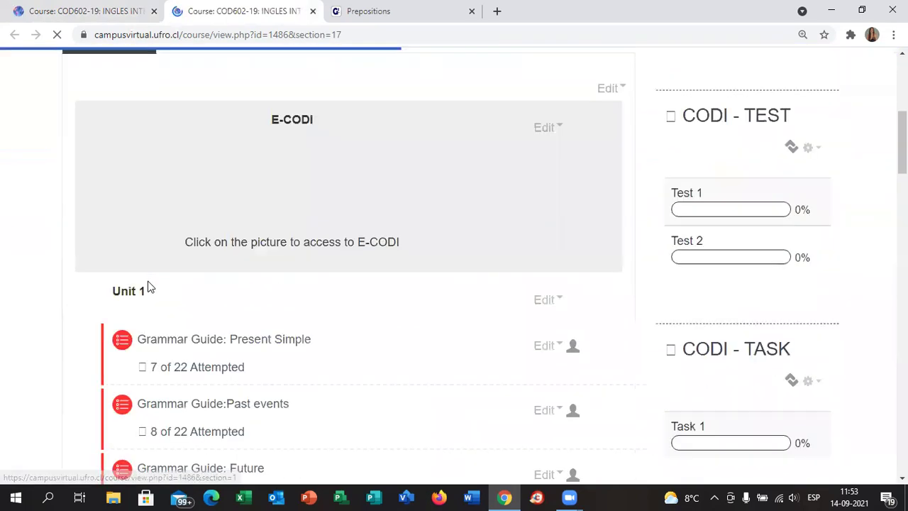
pyautogui.scroll(-3, 147, 286)
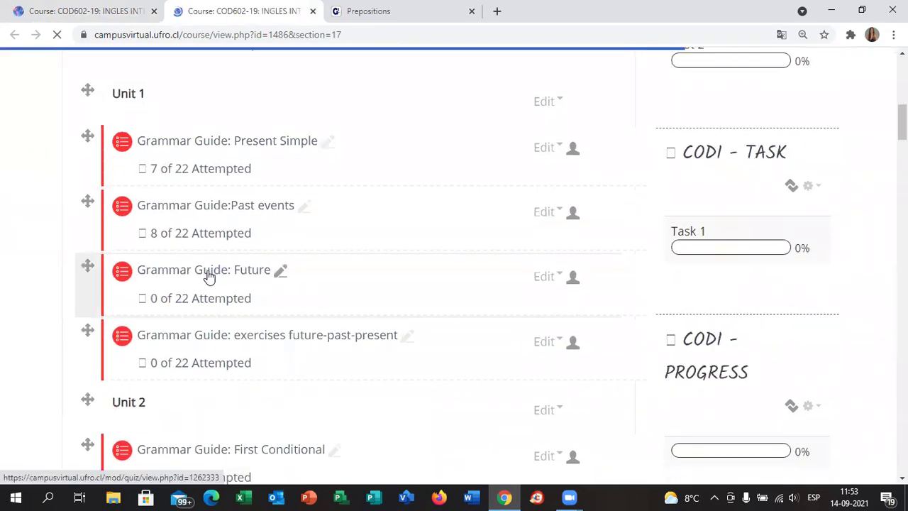
pyautogui.click(208, 277)
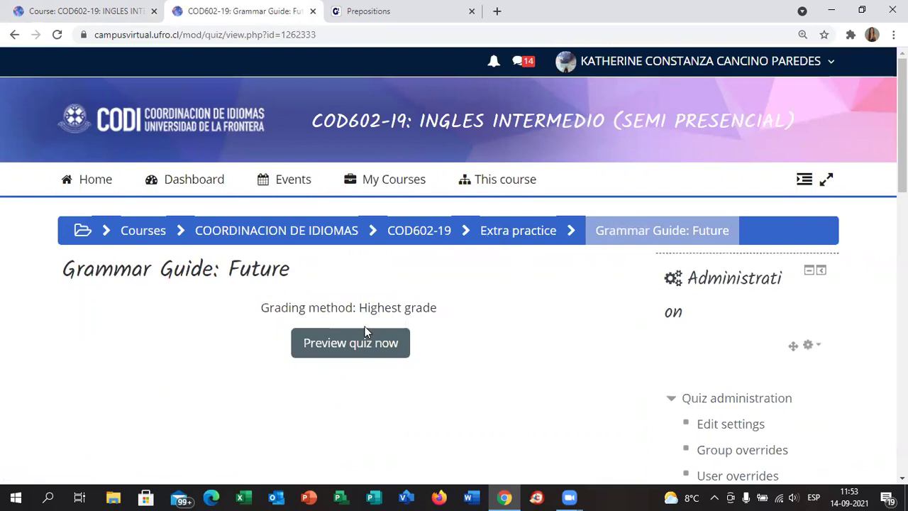
pyautogui.click(364, 344)
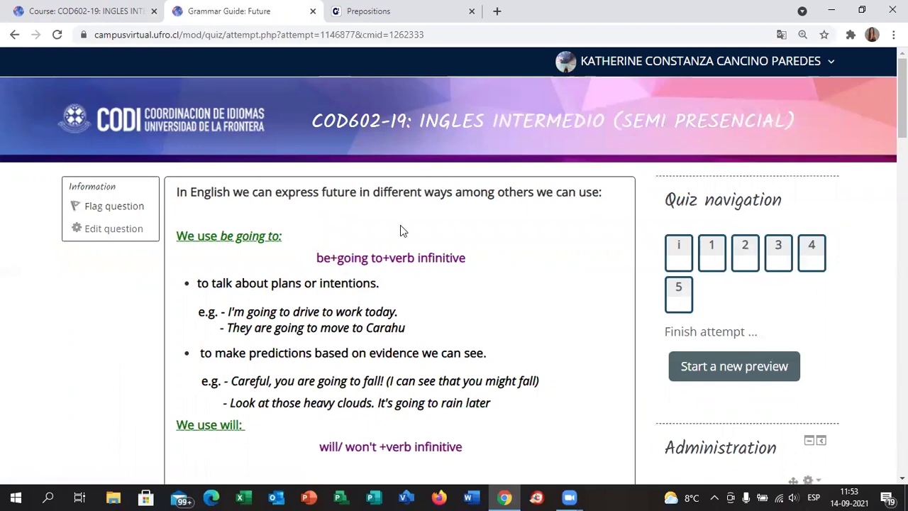
# - Read through the future forms guide, covering be going to, will and the present continuous with their examples
pyautogui.hotkey('ctrl', '+')
pyautogui.scroll(-2, 469, 287)
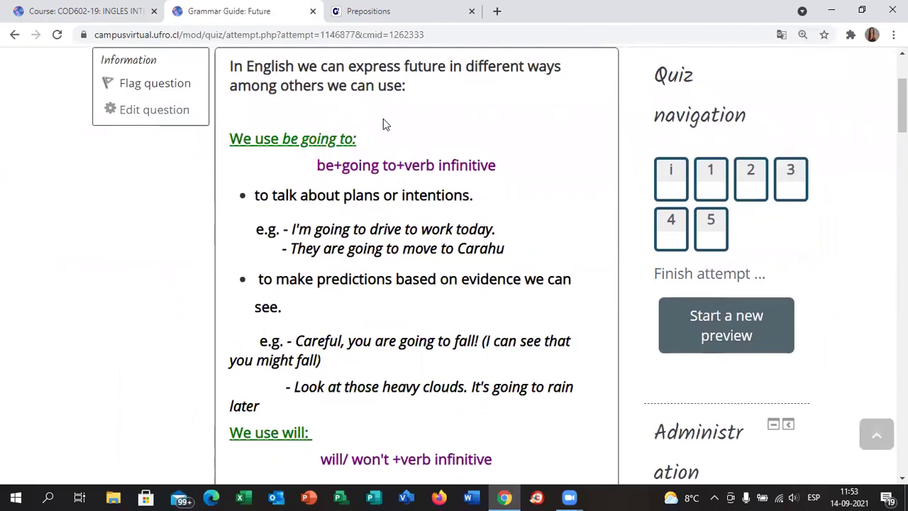
pyautogui.scroll(-1, 384, 124)
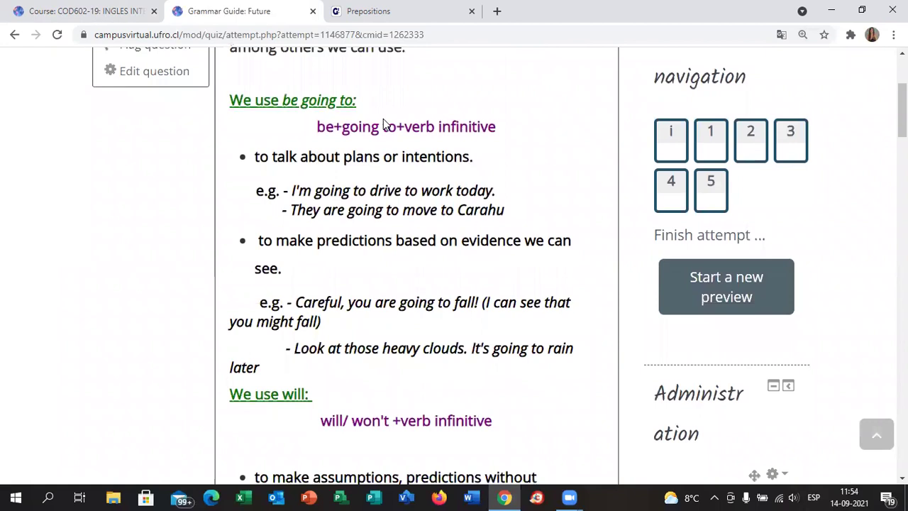
pyautogui.scroll(-1, 373, 131)
pyautogui.scroll(-9, 293, 319)
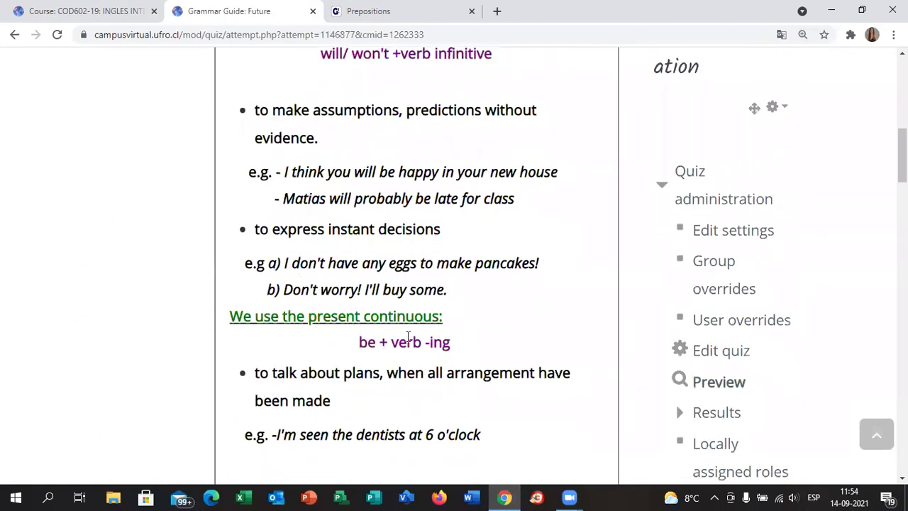
pyautogui.scroll(6, 138, 255)
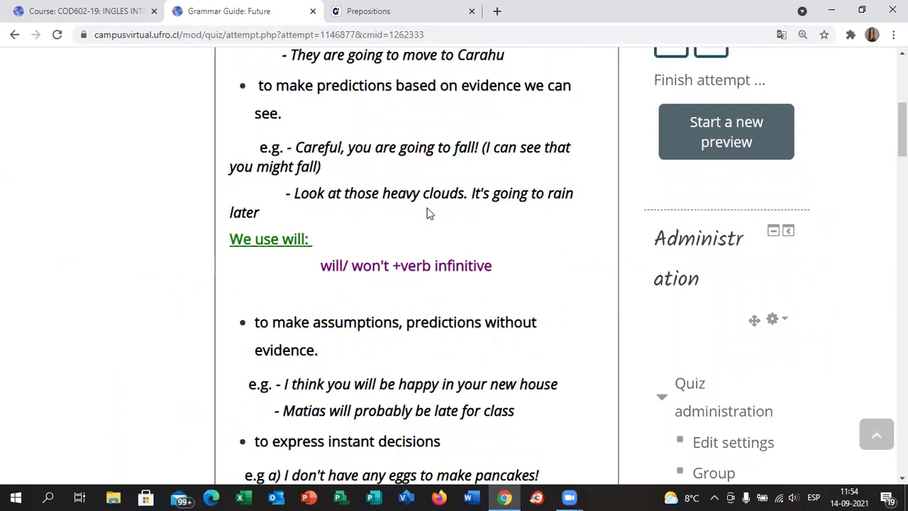
pyautogui.hotkey('ctrl', '-')
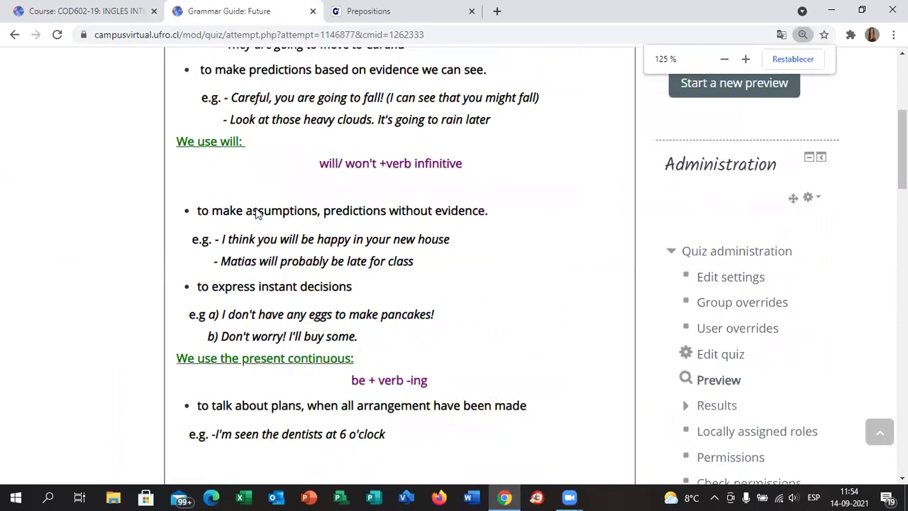
pyautogui.scroll(1, 257, 206)
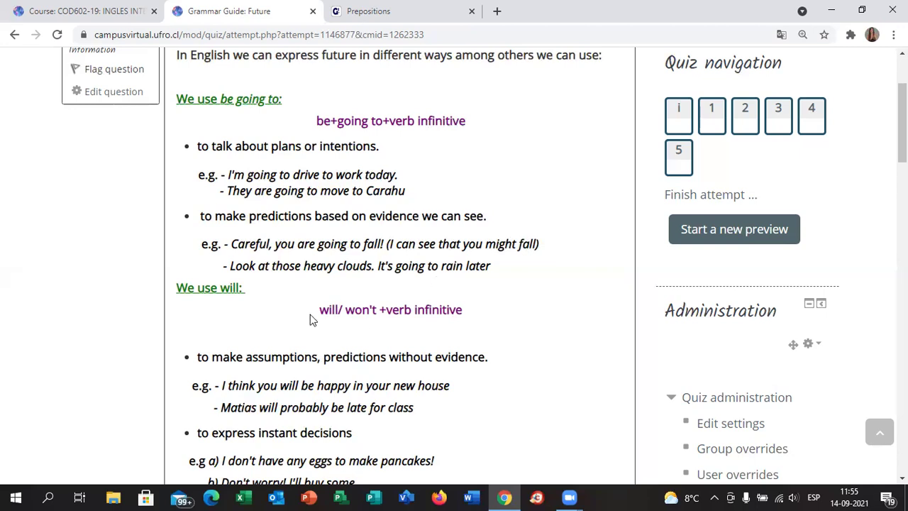
# - Highlight "predictions" in the assumptions rule under "We use will", and clear the highlight
pyautogui.scroll(-1, 273, 320)
pyautogui.scroll(-1, 273, 320)
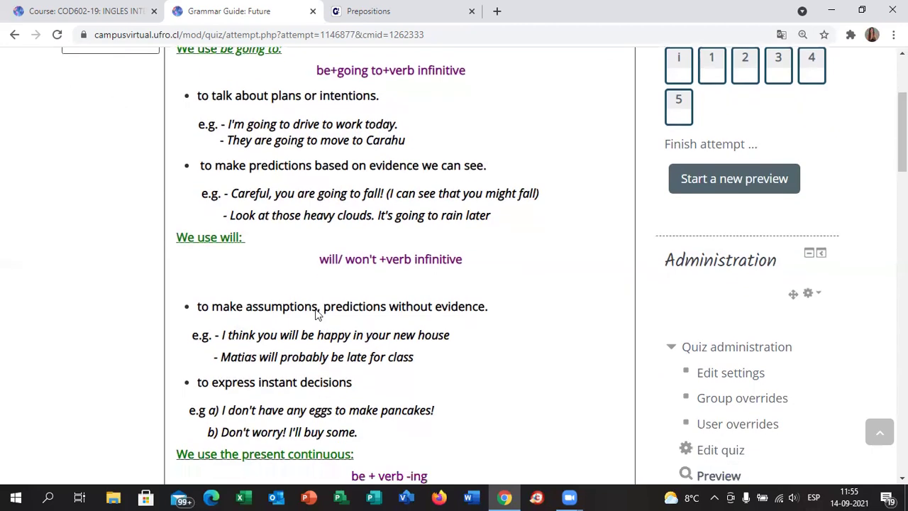
pyautogui.moveTo(321, 303); pyautogui.dragTo(397, 302)
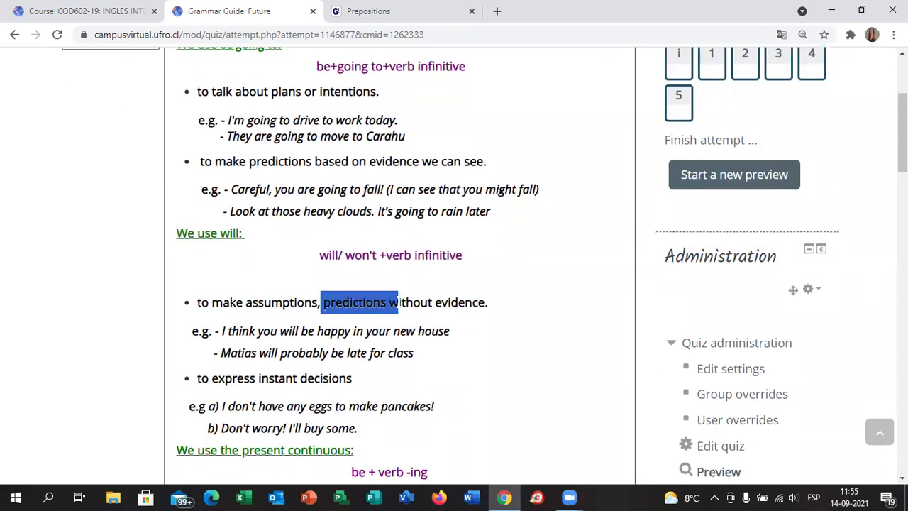
pyautogui.click(399, 302)
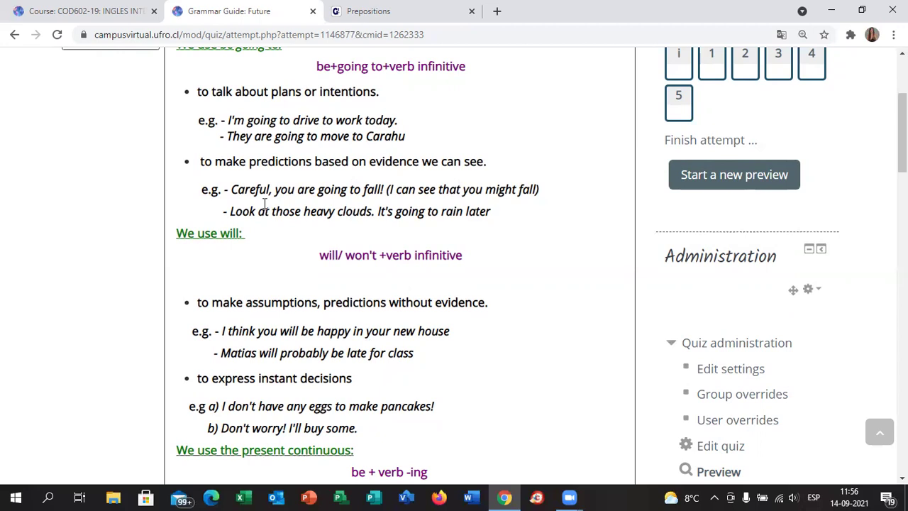
# - Compare the uses of be going to and will in the guide, and glance ahead at question 1
pyautogui.scroll(1, 264, 204)
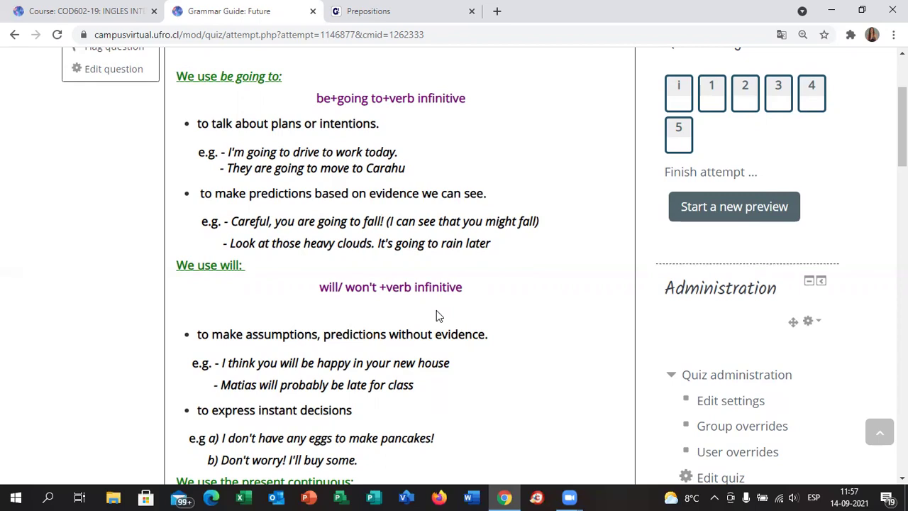
pyautogui.scroll(-1, 436, 313)
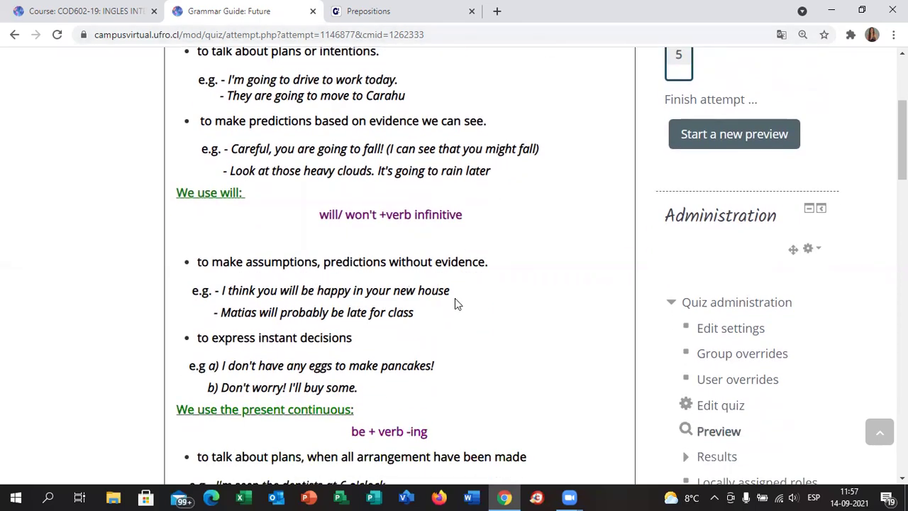
pyautogui.scroll(-5, 455, 298)
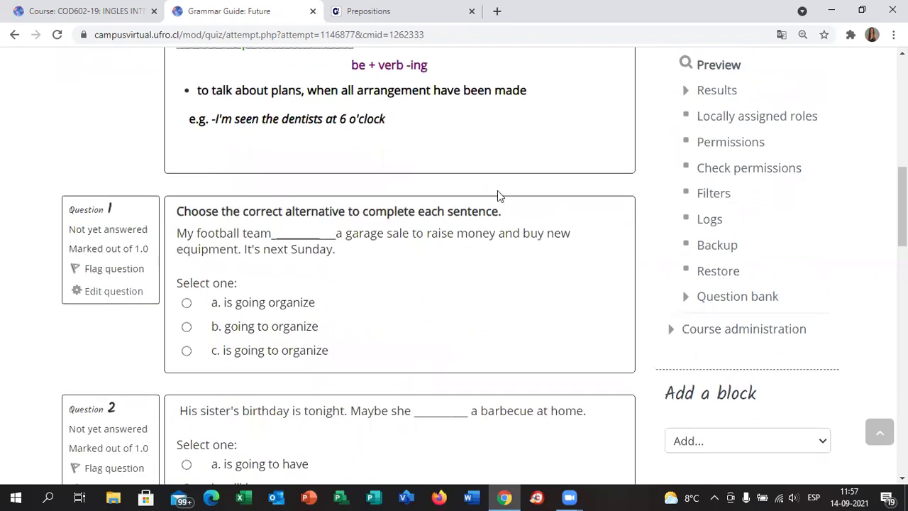
pyautogui.scroll(4, 497, 190)
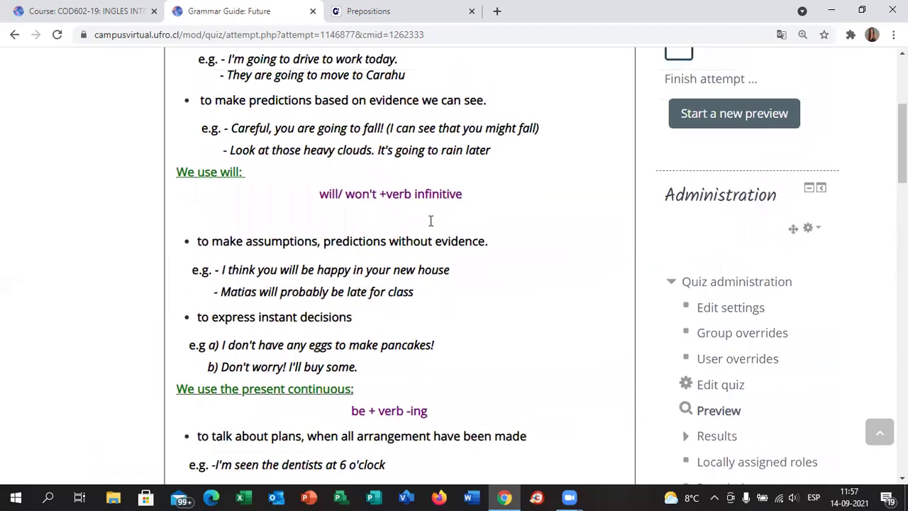
pyautogui.scroll(2, 431, 221)
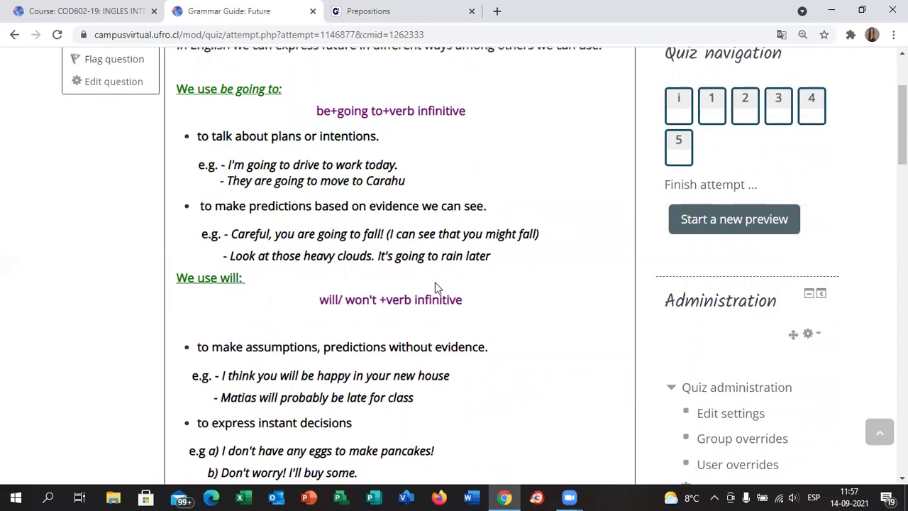
pyautogui.scroll(-1, 435, 290)
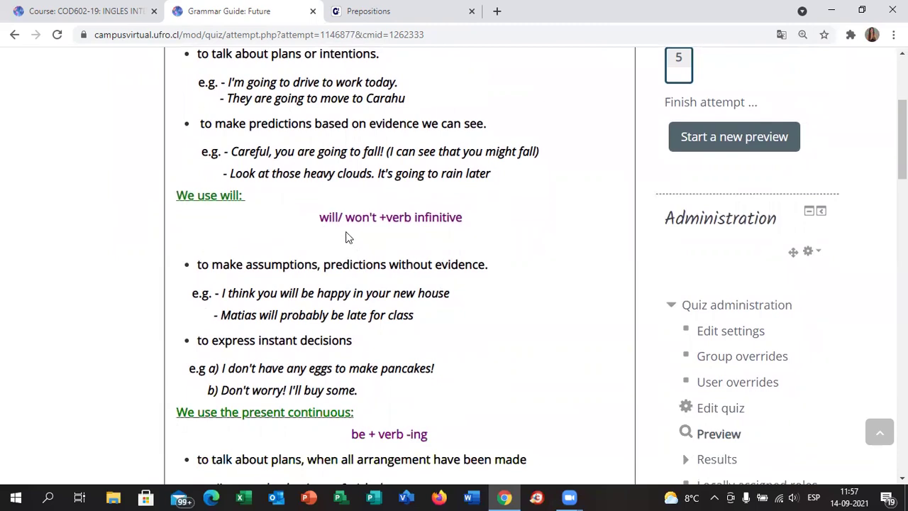
pyautogui.scroll(1, 345, 238)
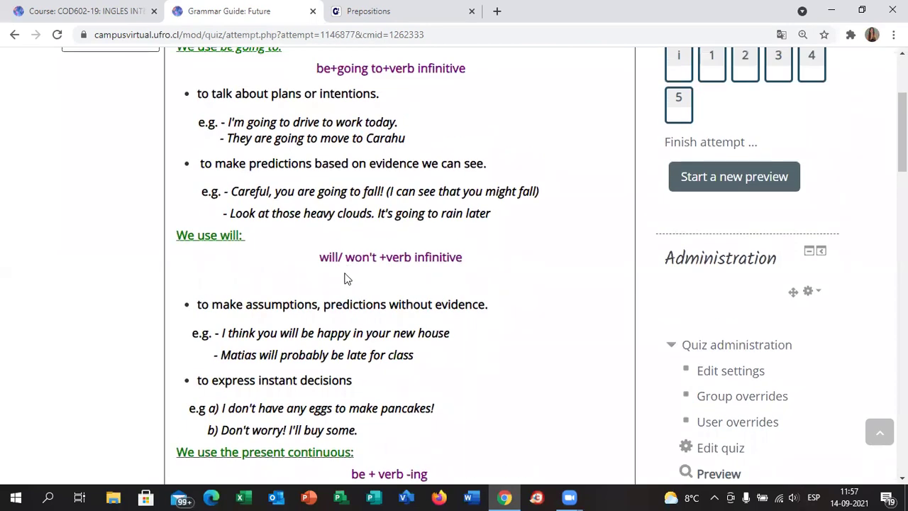
pyautogui.scroll(1, 347, 284)
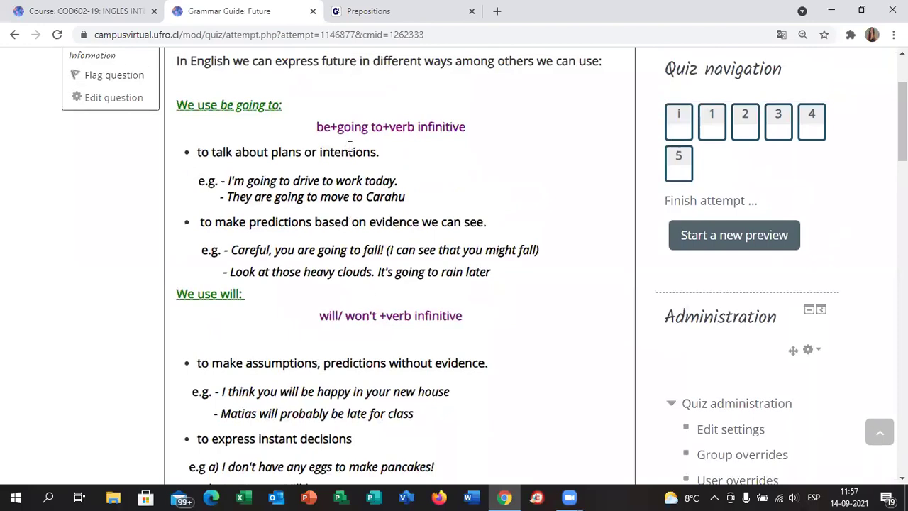
pyautogui.scroll(-1, 346, 328)
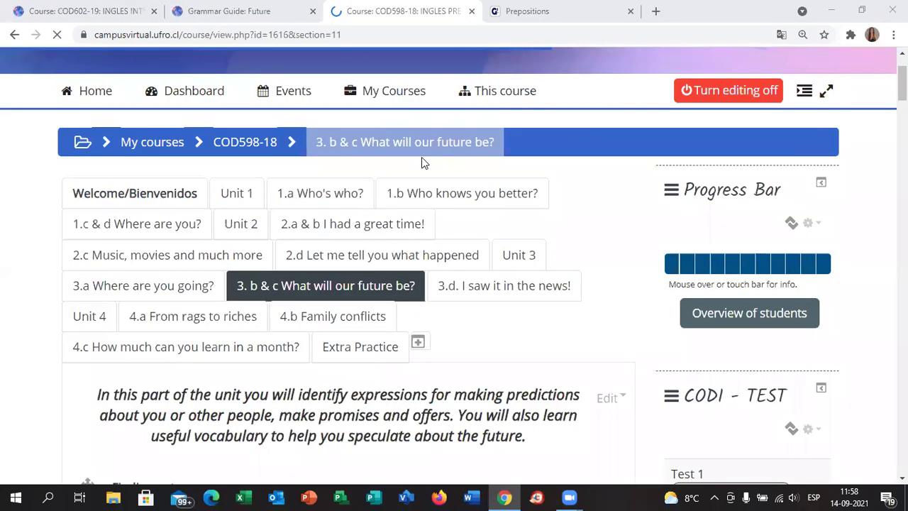
# - From section "3. b & c What will our future be?" of COD598-18, open the "When using Will?" video and show it full screen
pyautogui.scroll(-8, 12, 313)
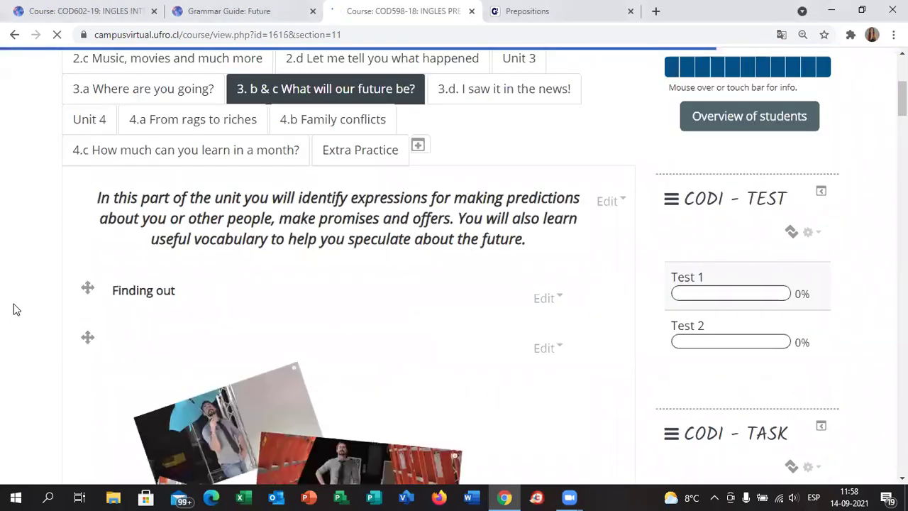
pyautogui.scroll(-10, 15, 309)
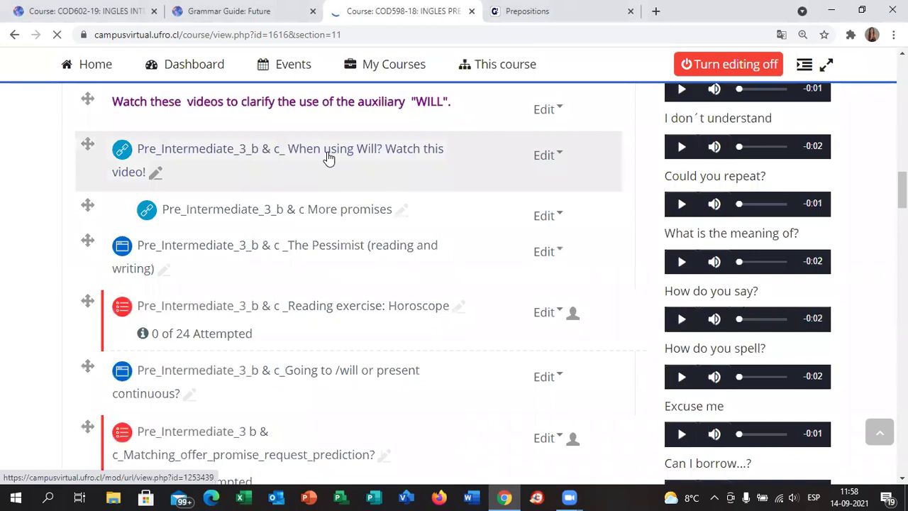
pyautogui.click(327, 152)
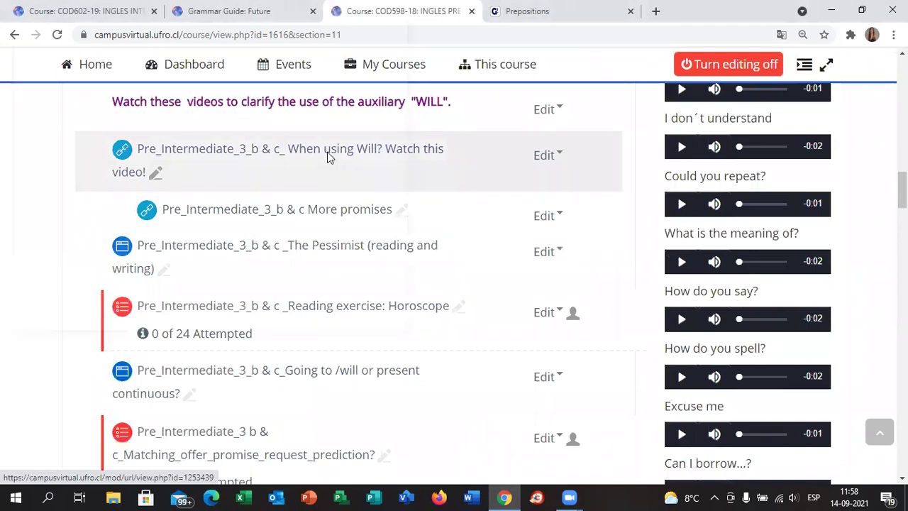
pyautogui.press('super+Up')
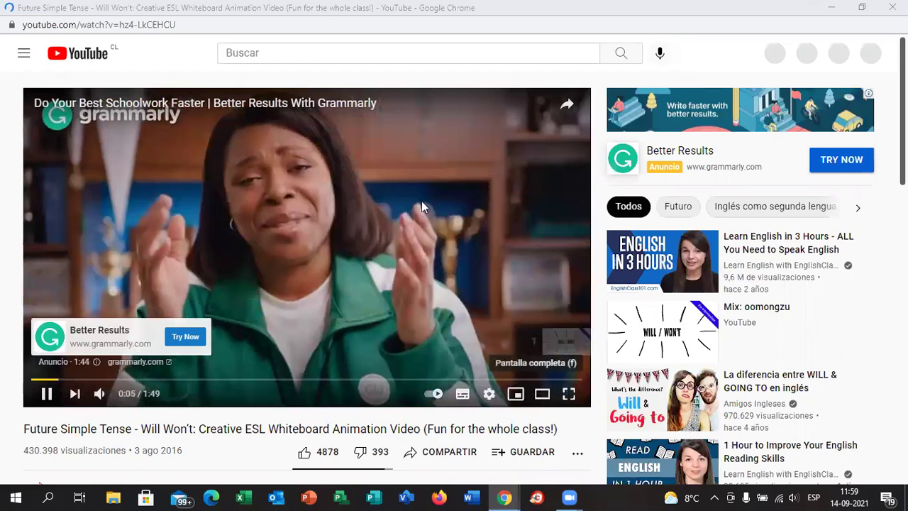
pyautogui.doubleClick(422, 201)
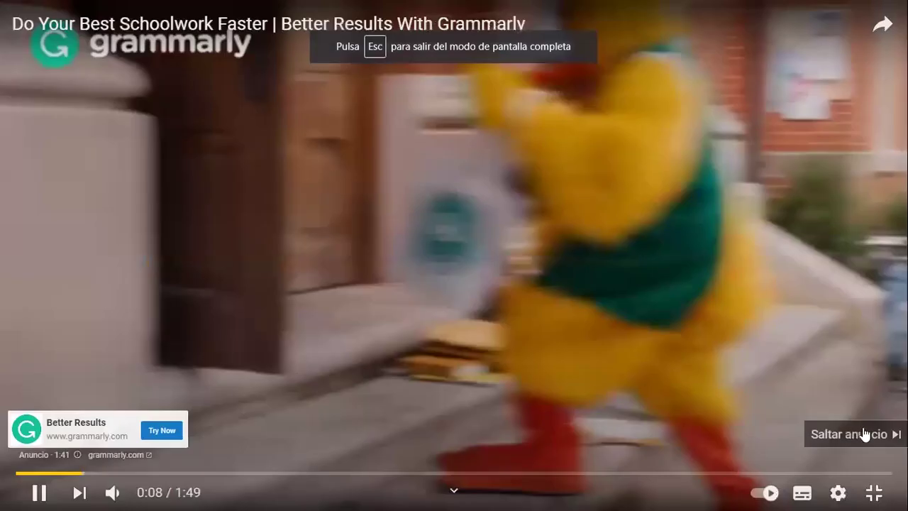
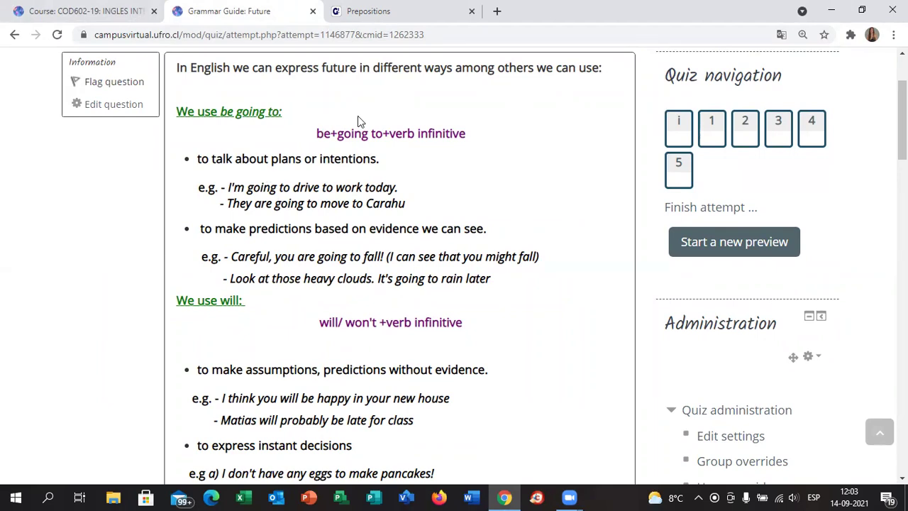
# - Highlight "be" and the start of "verb infinitive" in the be going to formula, clear the highlight, and review the will rules
pyautogui.doubleClick(321, 133)
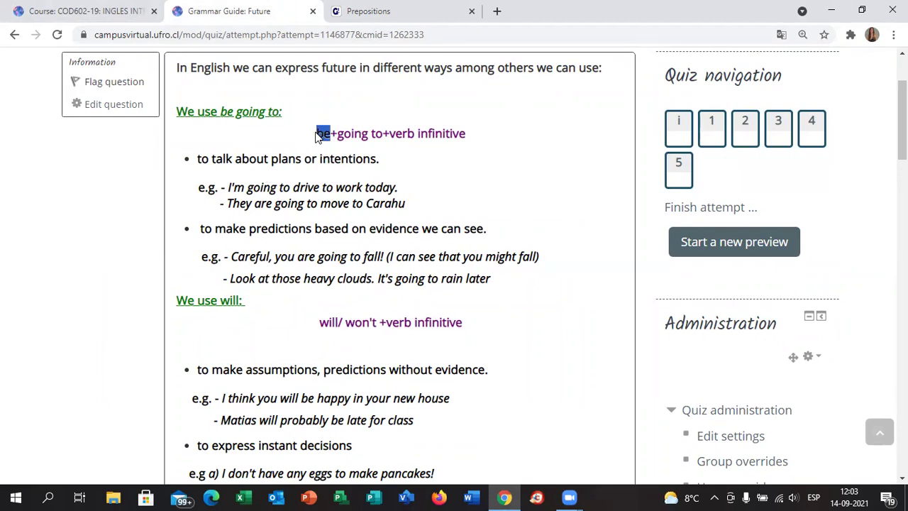
pyautogui.click(425, 133)
pyautogui.moveTo(391, 133); pyautogui.dragTo(436, 138)
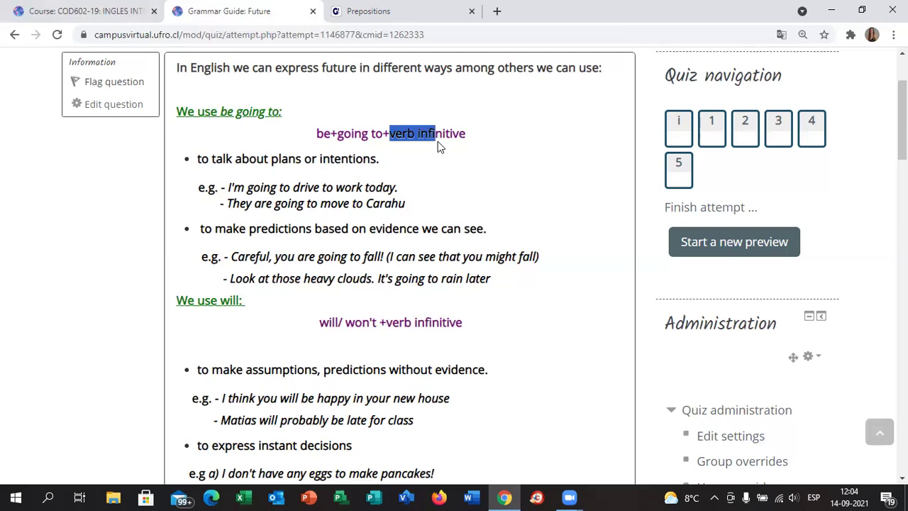
pyautogui.click(355, 187)
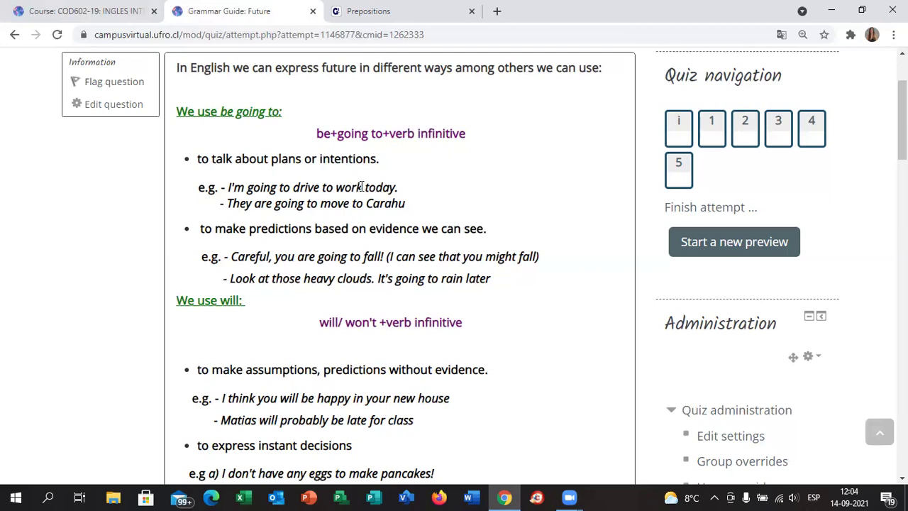
pyautogui.scroll(-2, 402, 229)
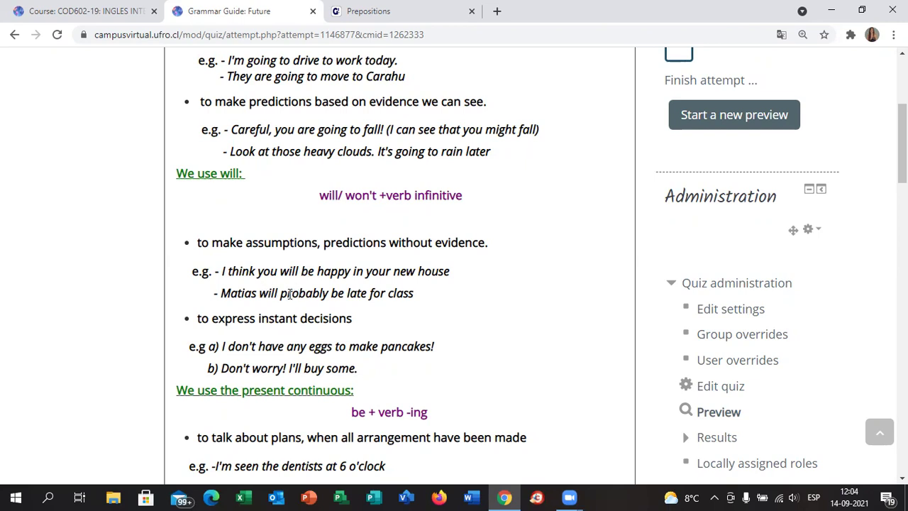
# - Switch to Word, create a blank document and set the font size to 26
pyautogui.click(474, 495)
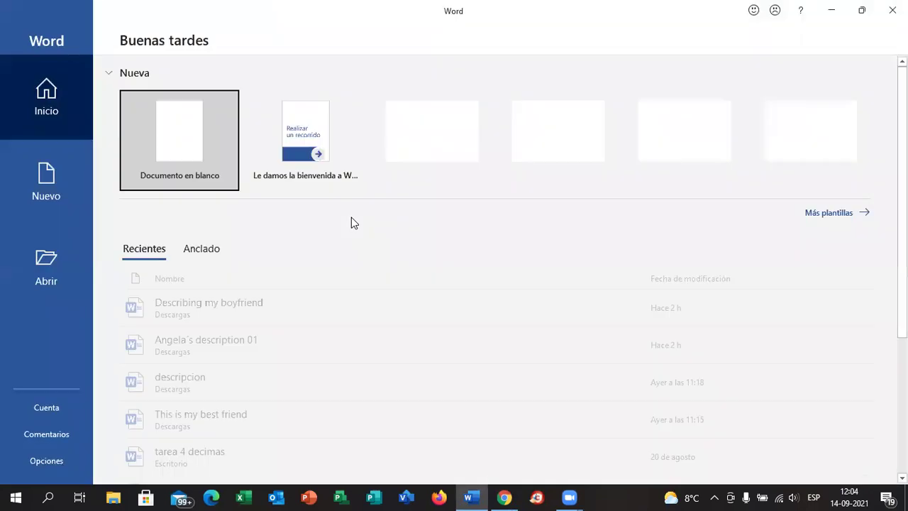
pyautogui.click(193, 150)
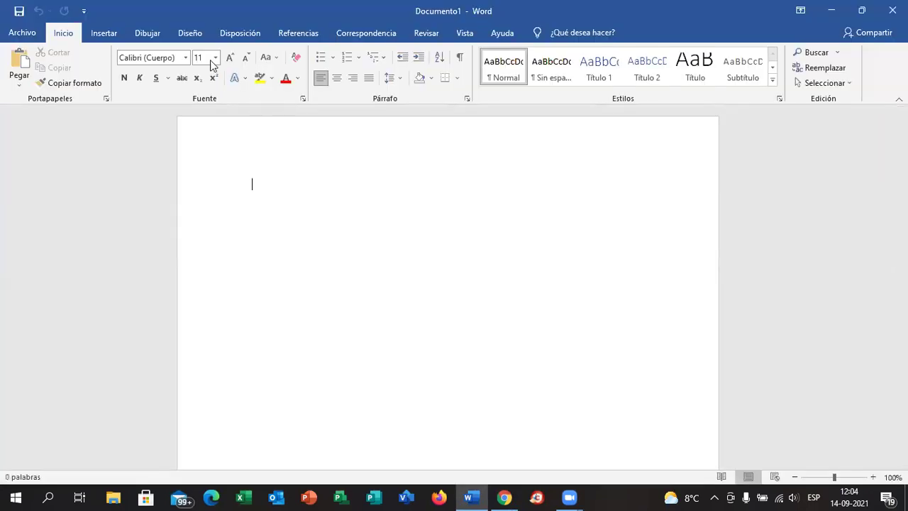
pyautogui.click(229, 57)
pyautogui.click(229, 57)
pyautogui.click(229, 57)
pyautogui.click(229, 56)
pyautogui.click(229, 56)
pyautogui.click(230, 57)
pyautogui.click(229, 57)
pyautogui.click(229, 57)
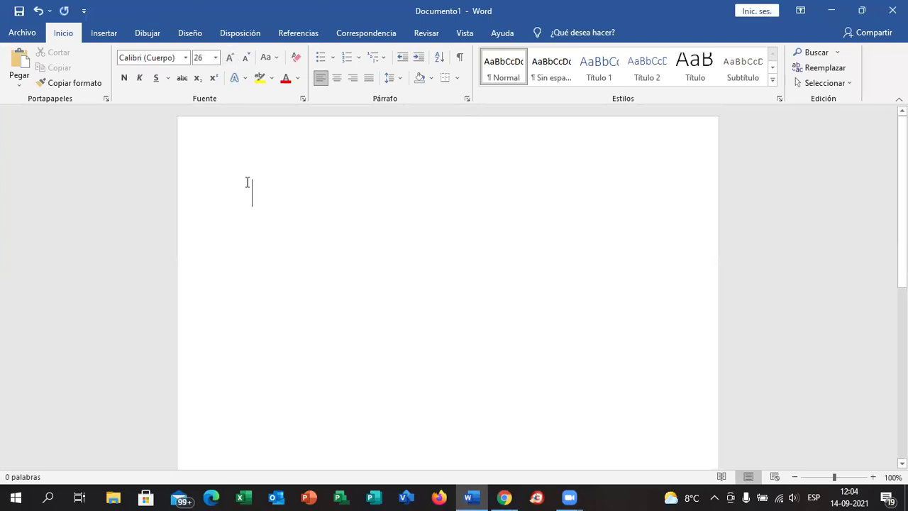
# - Write the example lines "I will go" and "I am going to go", removing the mistaken "to" after "will"
pyautogui.write('I will to go')
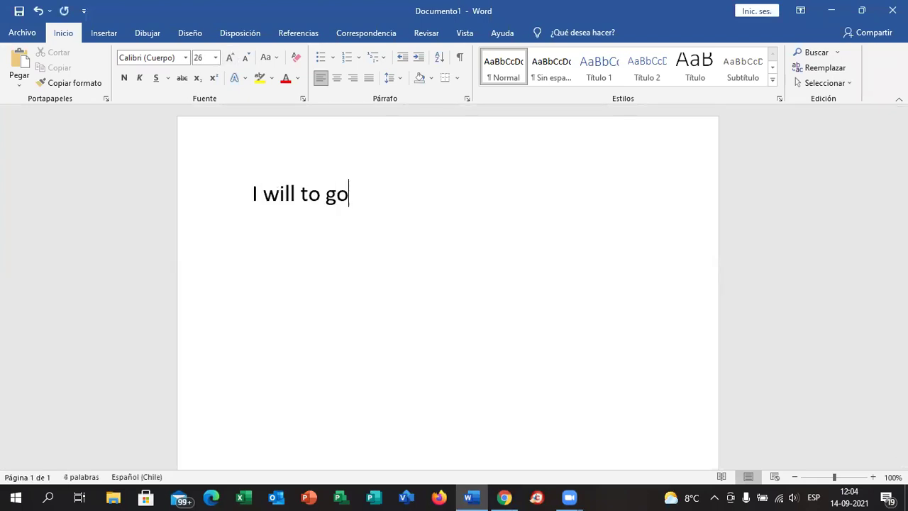
pyautogui.press('BackSpace')
pyautogui.press('BackSpace')
pyautogui.press('BackSpace')
pyautogui.press('BackSpace')
pyautogui.press('BackSpace')
pyautogui.write('go')
pyautogui.press('Return')
pyautogui.write('I')
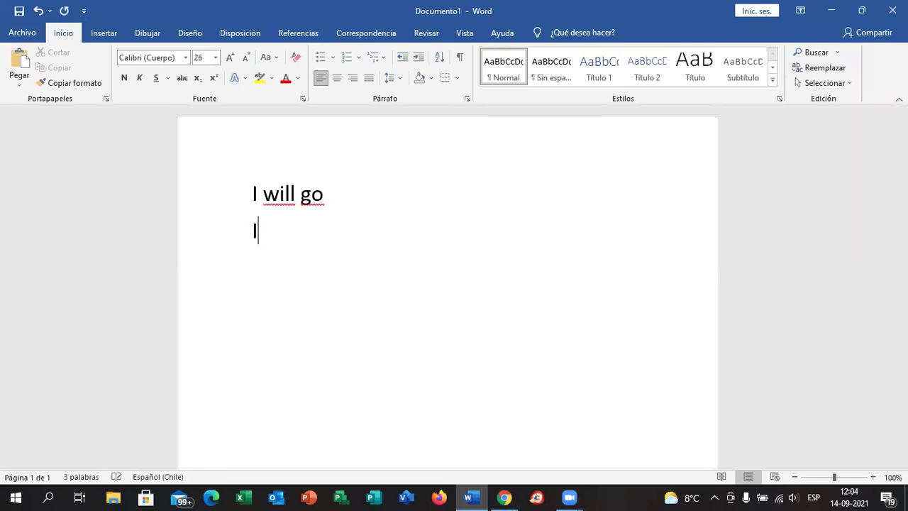
pyautogui.write(' am going to go')
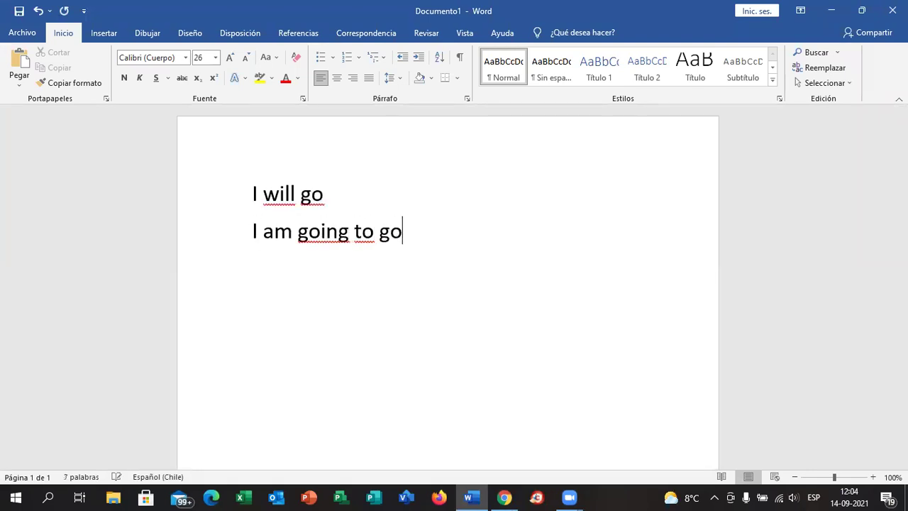
# - Try the endings "es" and "ing" on "go" in the "I will go" line, removing each one
pyautogui.click(301, 193)
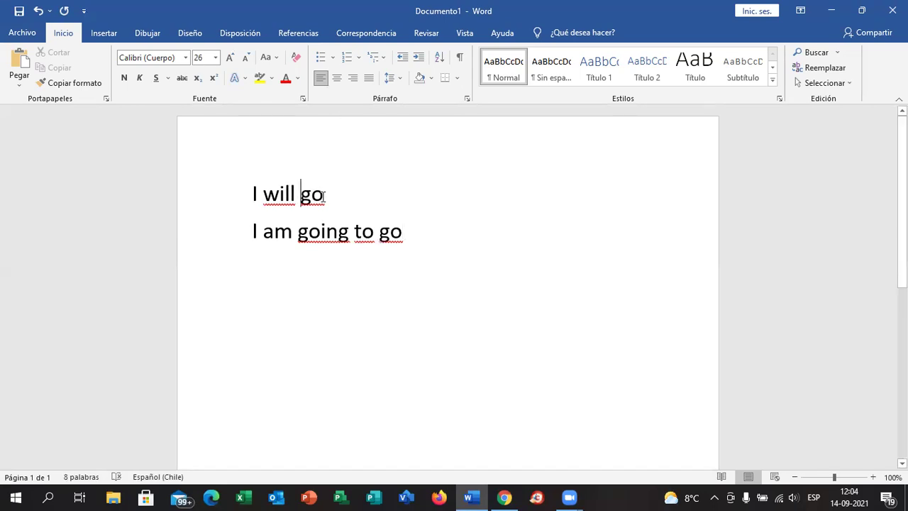
pyautogui.click(328, 197)
pyautogui.write('es')
pyautogui.press('BackSpace')
pyautogui.press('BackSpace')
pyautogui.write('ing')
pyautogui.press('BackSpace')
pyautogui.press('BackSpace')
pyautogui.press('BackSpace')
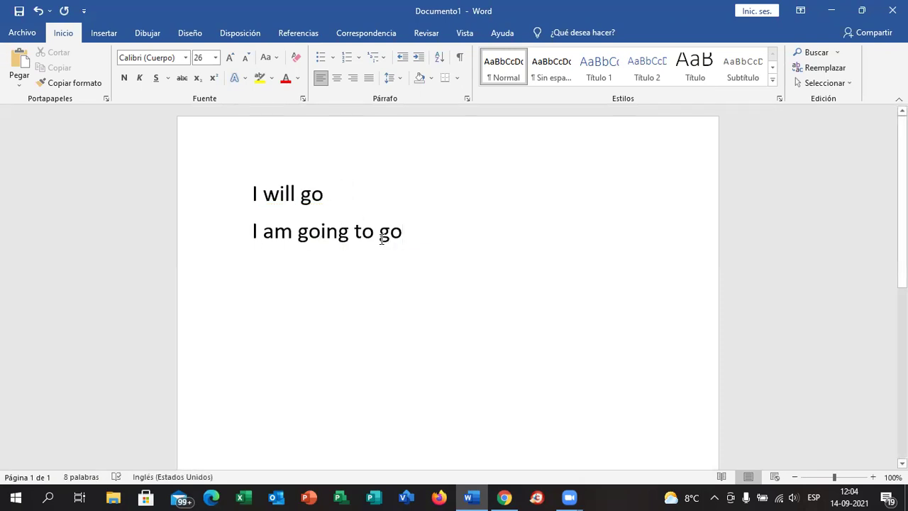
# - Copy the formula "be + verb -ing" from the guide's present continuous section in Chrome and paste it below the example lines in Word
pyautogui.click(838, 12)
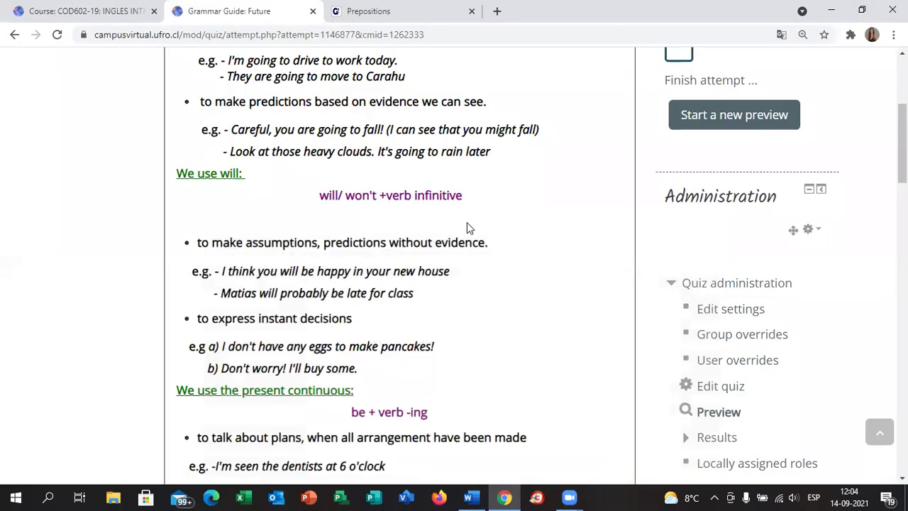
pyautogui.scroll(-3, 467, 227)
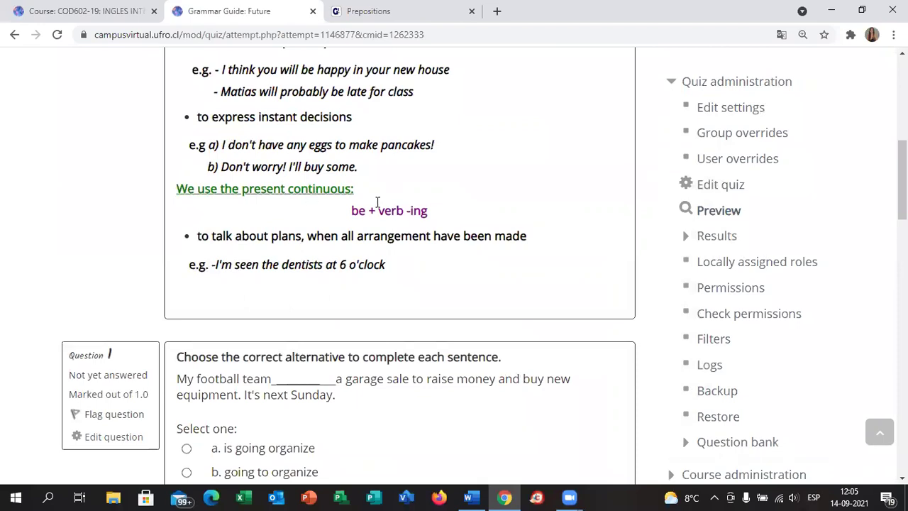
pyautogui.moveTo(351, 211); pyautogui.dragTo(439, 214)
pyautogui.hotkey('ctrl', 'c')
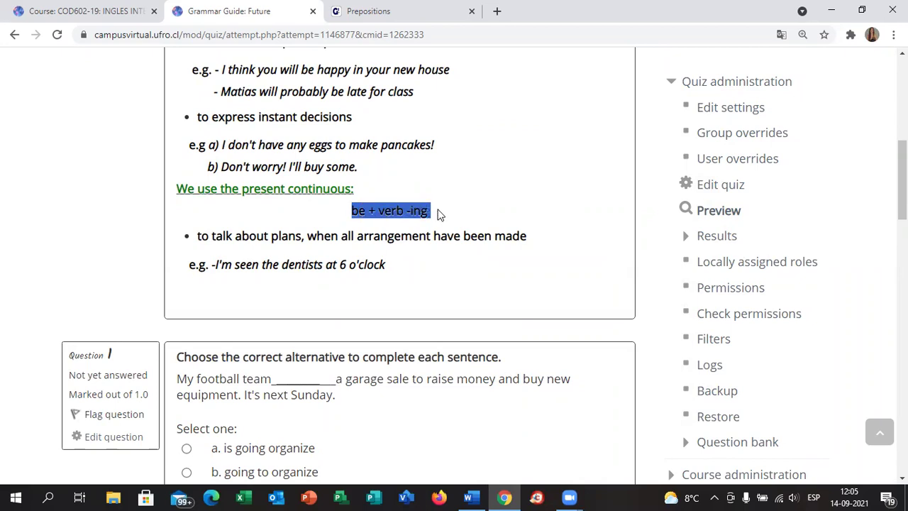
pyautogui.click(468, 497)
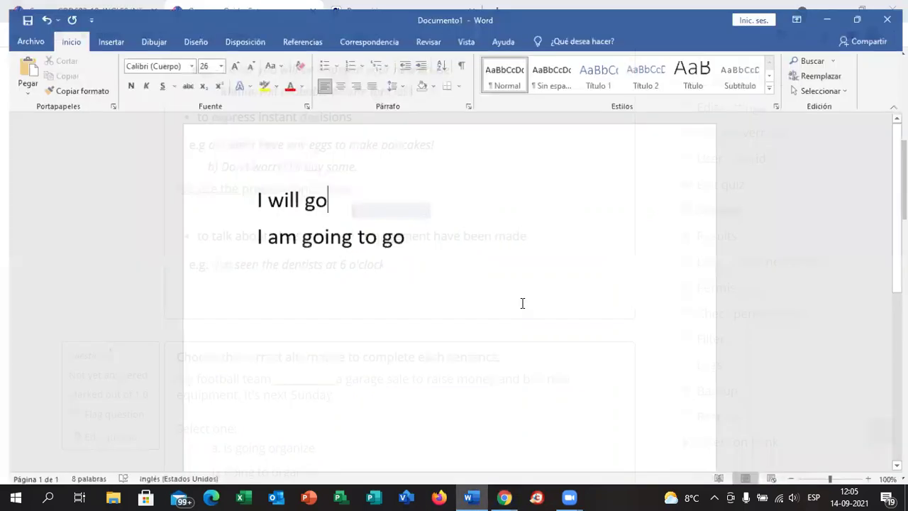
pyautogui.press('Return')
pyautogui.hotkey('ctrl', 'v')
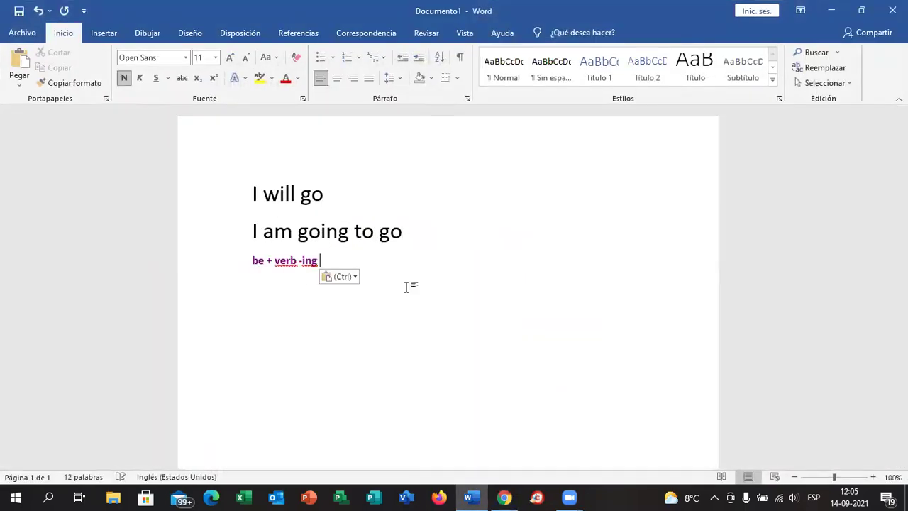
# - Enlarge the pasted "be + verb -ing" formula to font size 22
pyautogui.moveTo(328, 258); pyautogui.dragTo(250, 264)
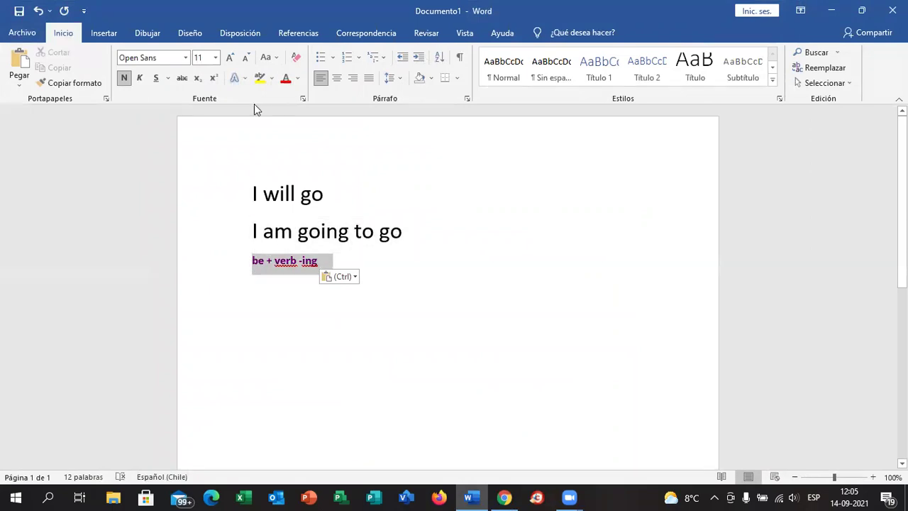
pyautogui.click(230, 57)
pyautogui.click(229, 57)
pyautogui.click(230, 57)
pyautogui.click(229, 56)
pyautogui.click(229, 57)
pyautogui.click(229, 56)
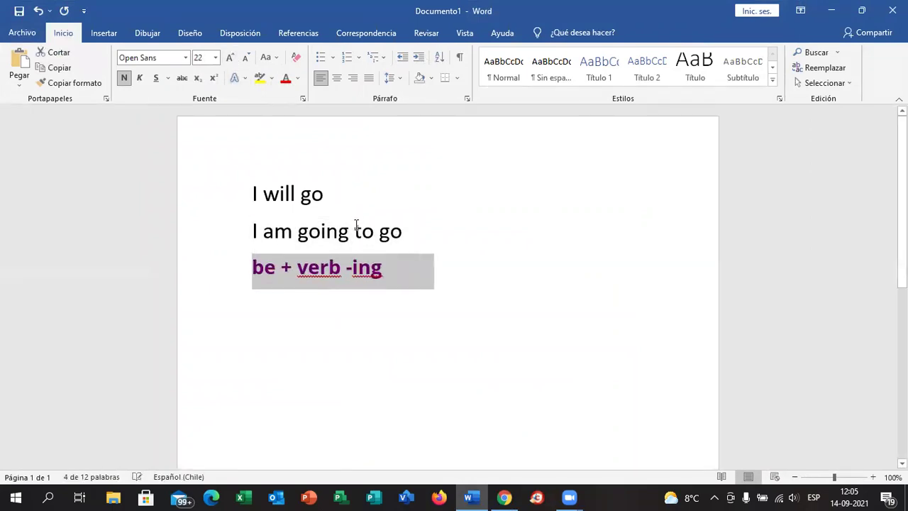
# - Add the example sentence "I am visiting my parents tomorrow." on a new line below the formula
pyautogui.click(428, 297)
pyautogui.press('Return')
pyautogui.press('Return')
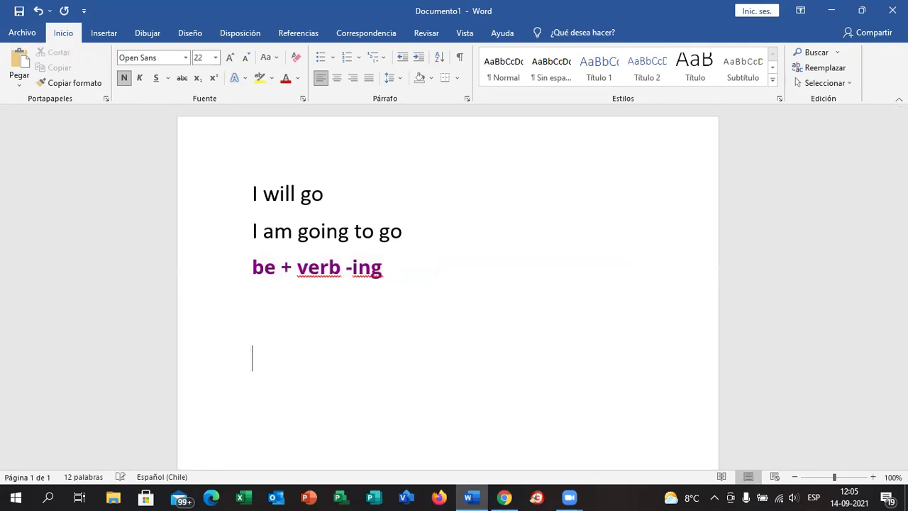
pyautogui.press('BackSpace')
pyautogui.write('I am vis')
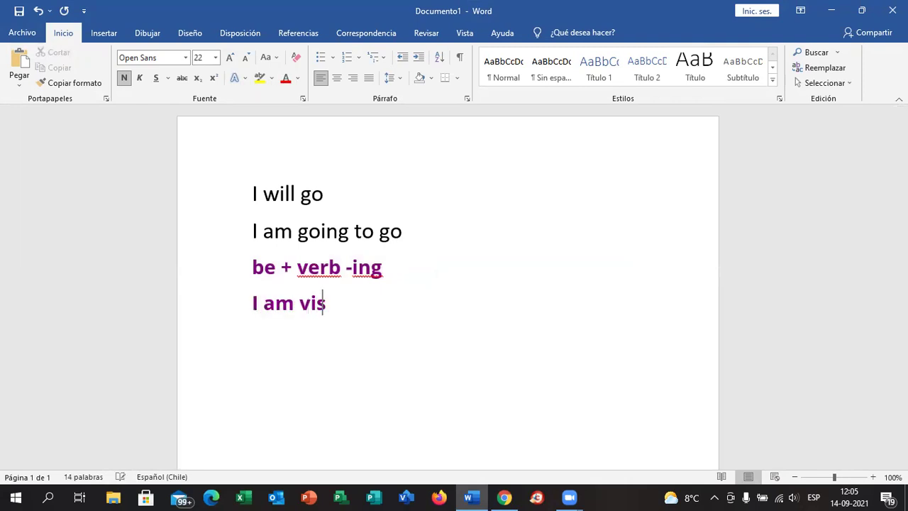
pyautogui.write('iting my parents.')
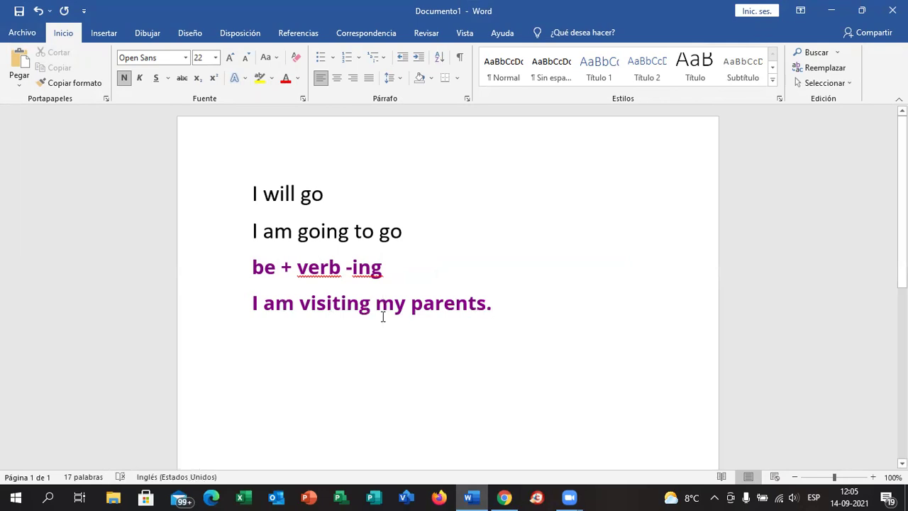
pyautogui.press('BackSpace')
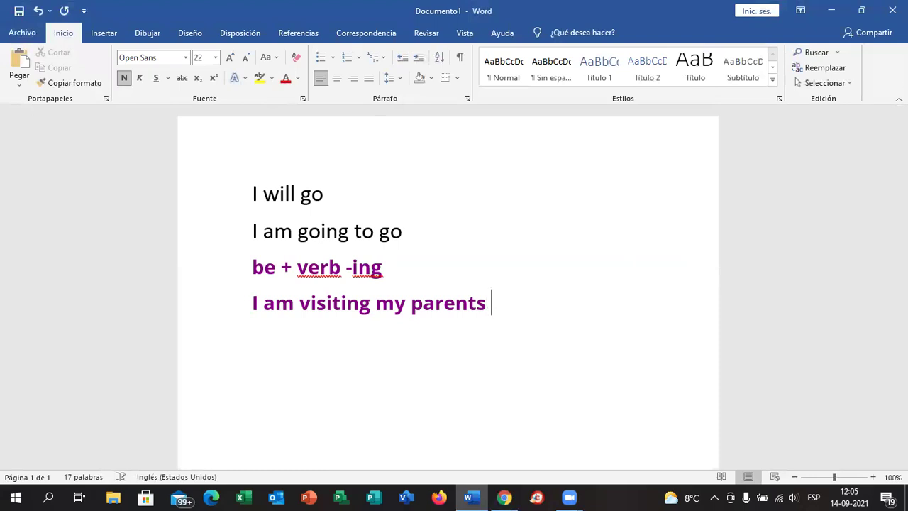
pyautogui.write('tomorrow.')
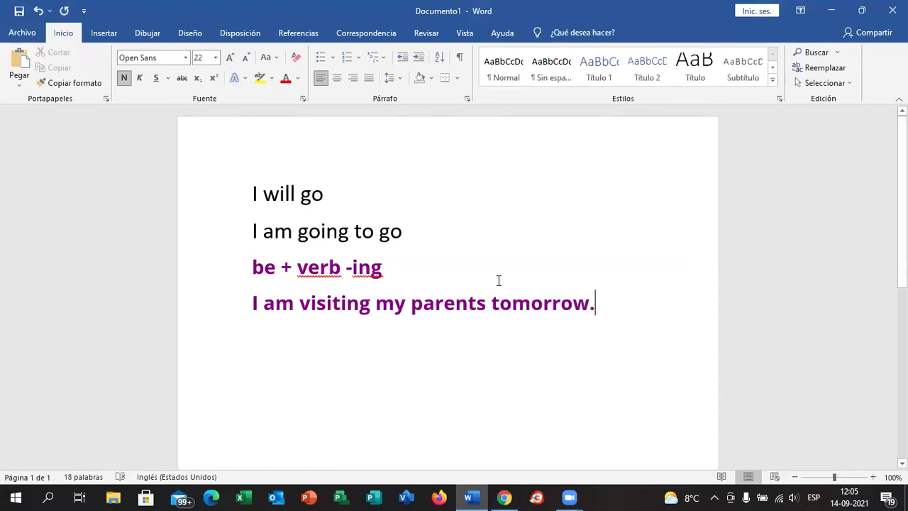
# - Add the example sentence "I am seeing the dentist at 6." on the next line
pyautogui.click(471, 498)
pyautogui.click(471, 497)
pyautogui.press('Return')
pyautogui.write('I am see')
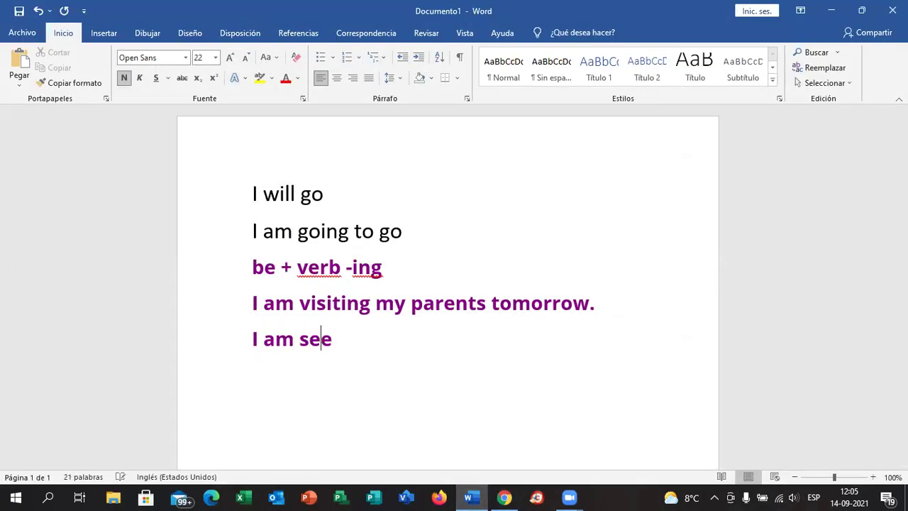
pyautogui.write('ing the dentist ')
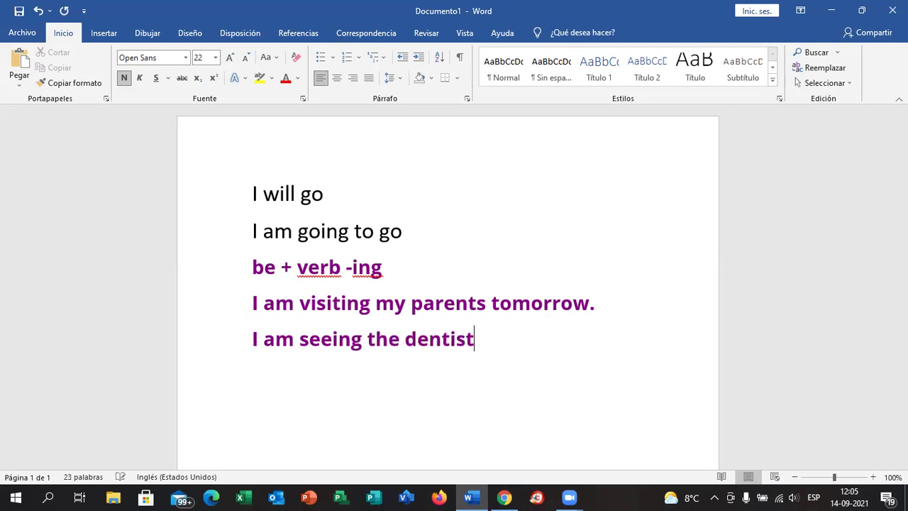
pyautogui.write('at 6.')
# - Add the contrasting sentence "I am going to see the dentist." on a new line
pyautogui.press('Return')
pyautogui.press('Return')
pyautogui.press('BackSpace')
pyautogui.write('I am going to ')
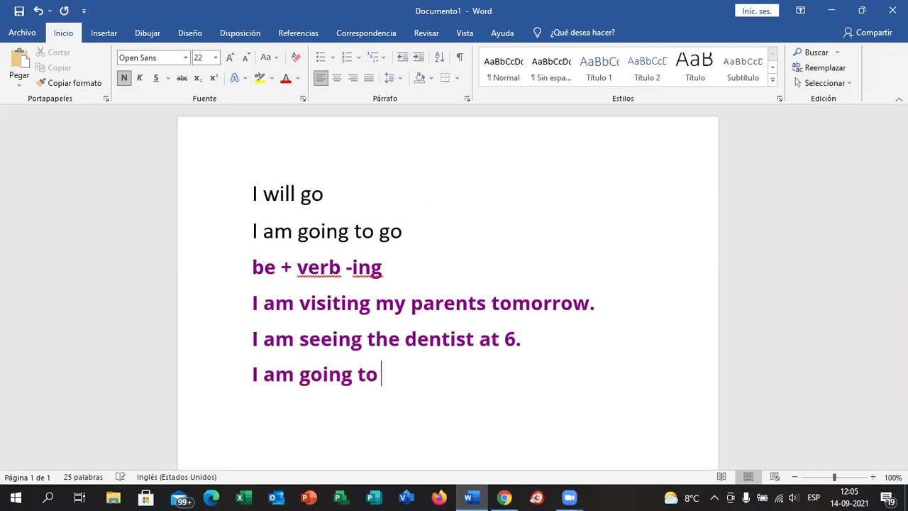
pyautogui.write('see the dentist.')
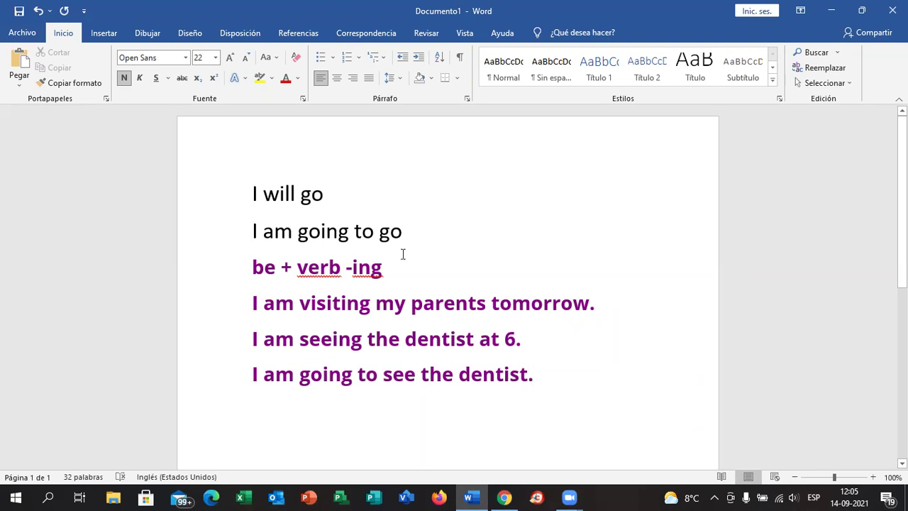
# - Delete the "I will go" and "I am going to go" lines and add the heading "Present continuous for future:" above the formula
pyautogui.moveTo(377, 230); pyautogui.dragTo(229, 210)
pyautogui.press('Delete')
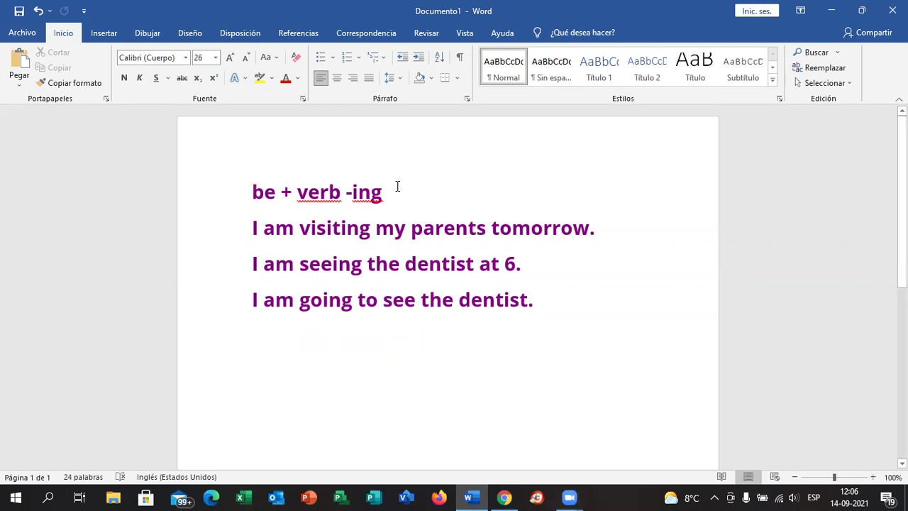
pyautogui.write('Present continu')
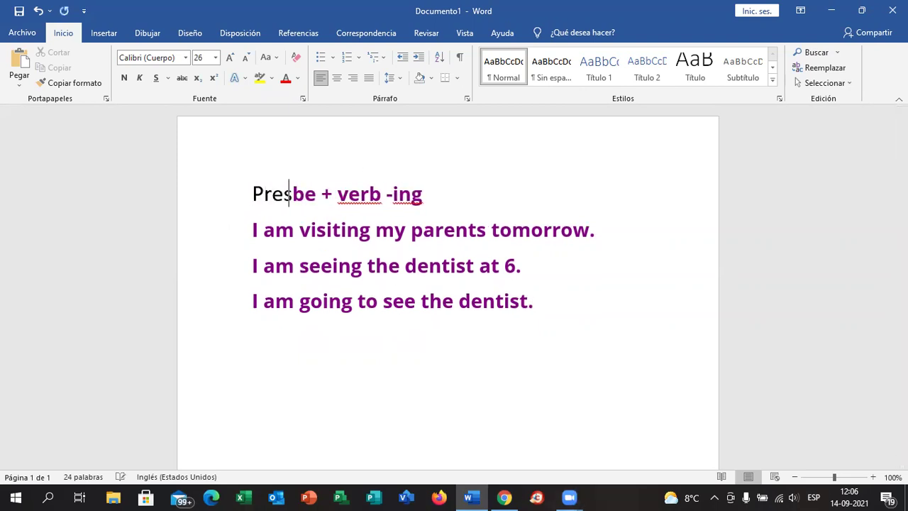
pyautogui.write('ous')
pyautogui.press('BackSpace')
pyautogui.press('BackSpace')
pyautogui.write('ous for future:')
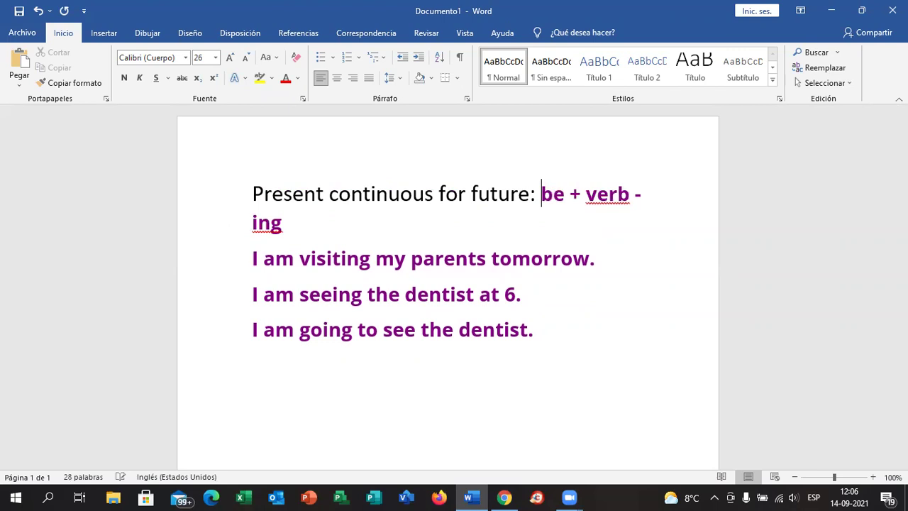
pyautogui.press('Return')
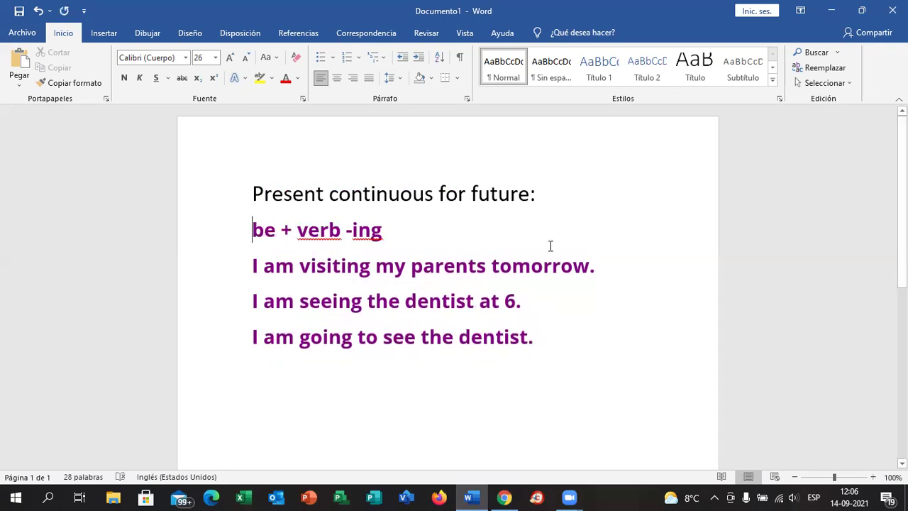
# - Delete the contrasting line "I am going to see the dentist." below the two present continuous examples
pyautogui.moveTo(537, 338); pyautogui.dragTo(237, 319)
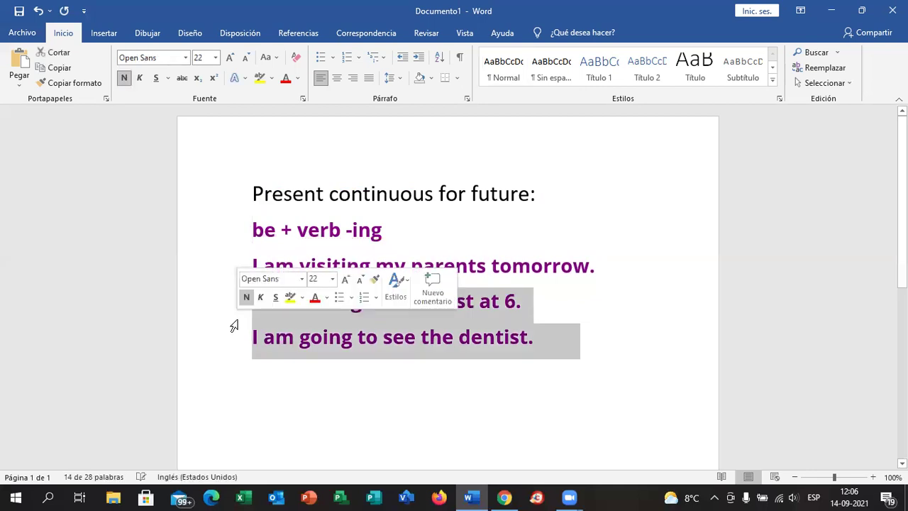
pyautogui.click(234, 320)
pyautogui.moveTo(535, 338); pyautogui.dragTo(250, 338)
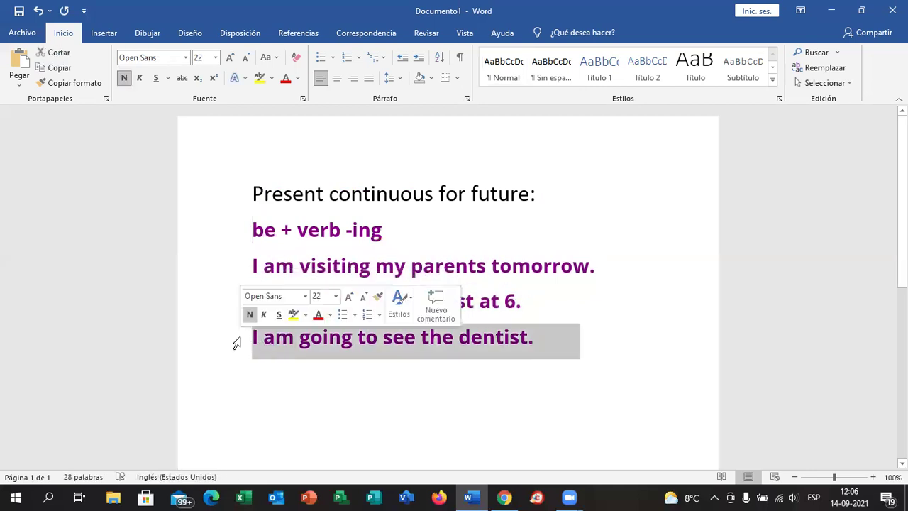
pyautogui.press('Delete')
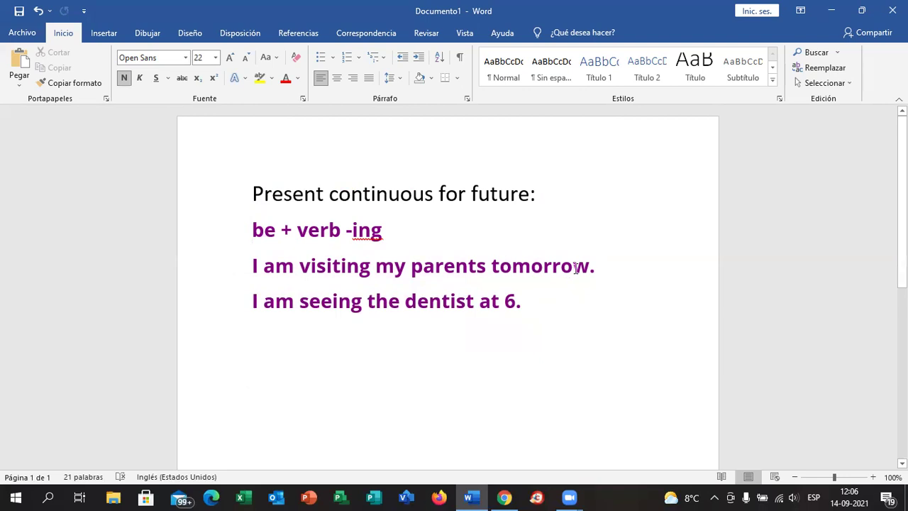
# - Switch to the Grammar Guide: Future quiz in Chrome and skim its multiple-choice questions at an enlarged page size
pyautogui.click(831, 11)
pyautogui.click(447, 281)
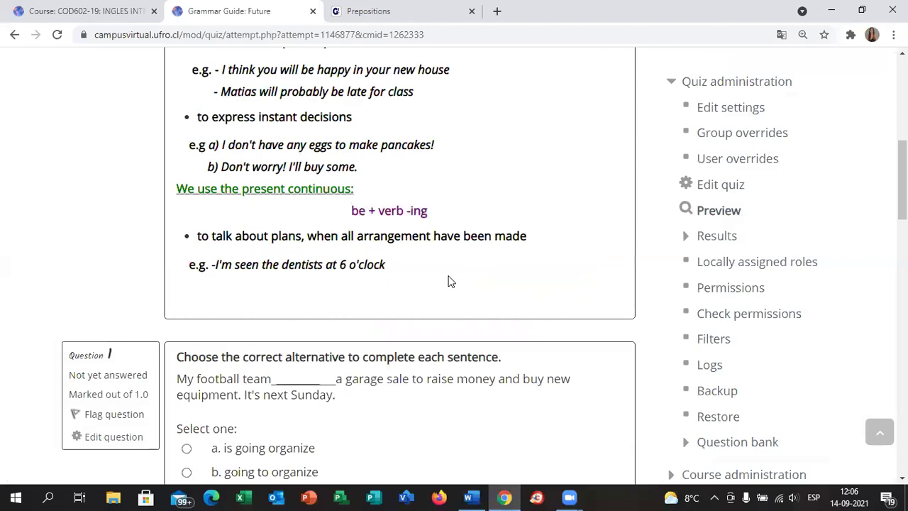
pyautogui.scroll(-4, 342, 402)
pyautogui.scroll(-7, 342, 402)
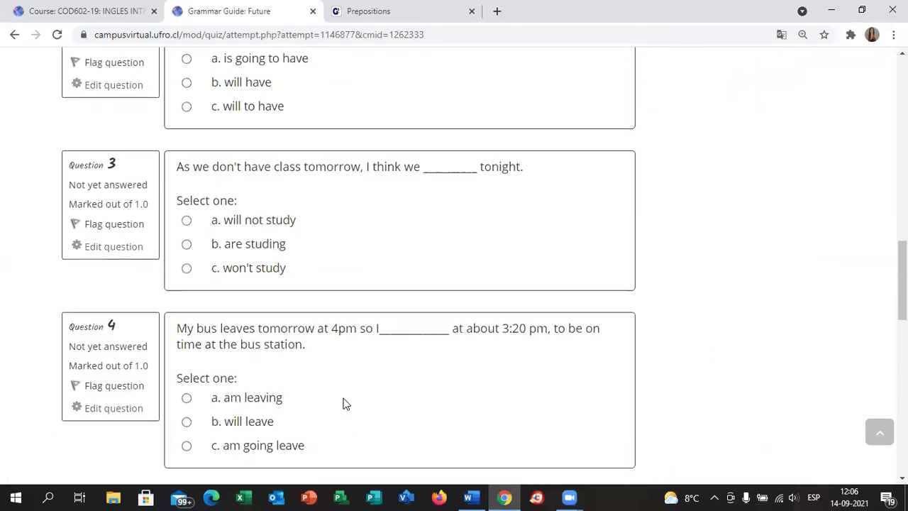
pyautogui.scroll(7, 343, 402)
pyautogui.scroll(1, 391, 305)
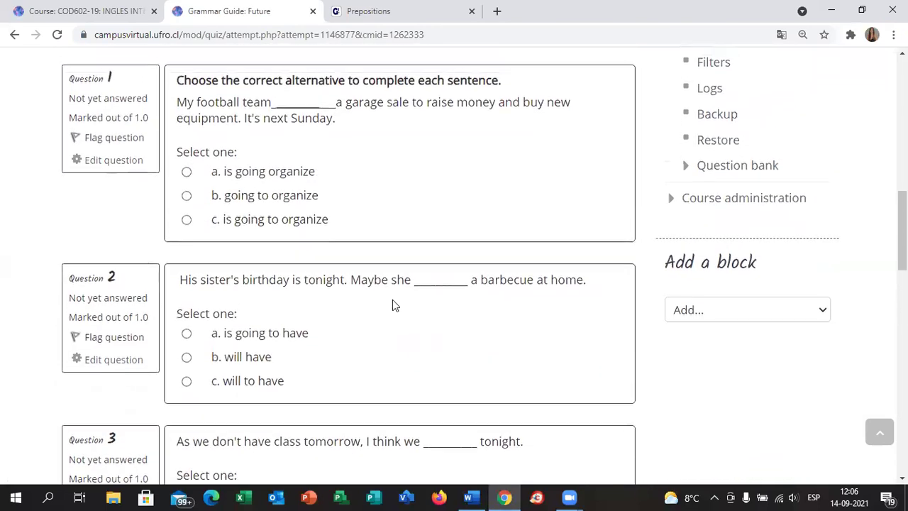
pyautogui.scroll(1, 455, 254)
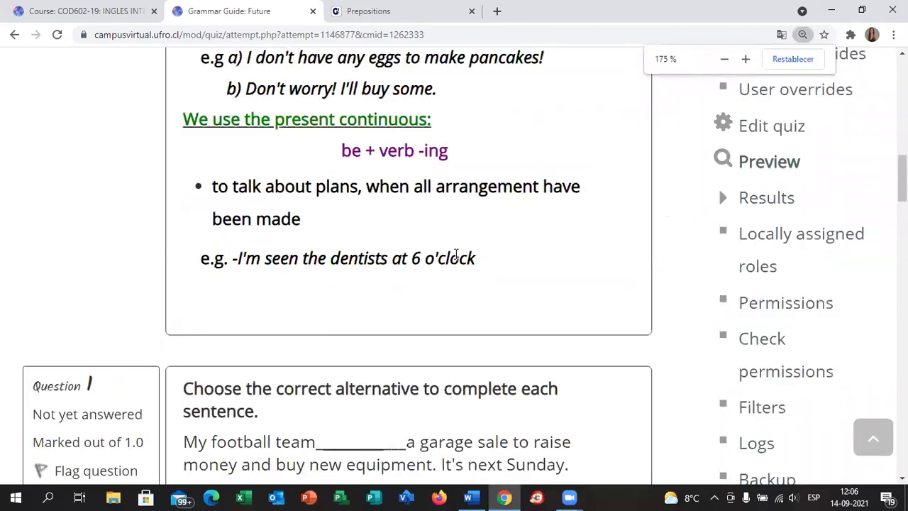
# - Answer Question 1, about the football team's garage sale, with "c. is going to organize"
pyautogui.scroll(-2, 515, 307)
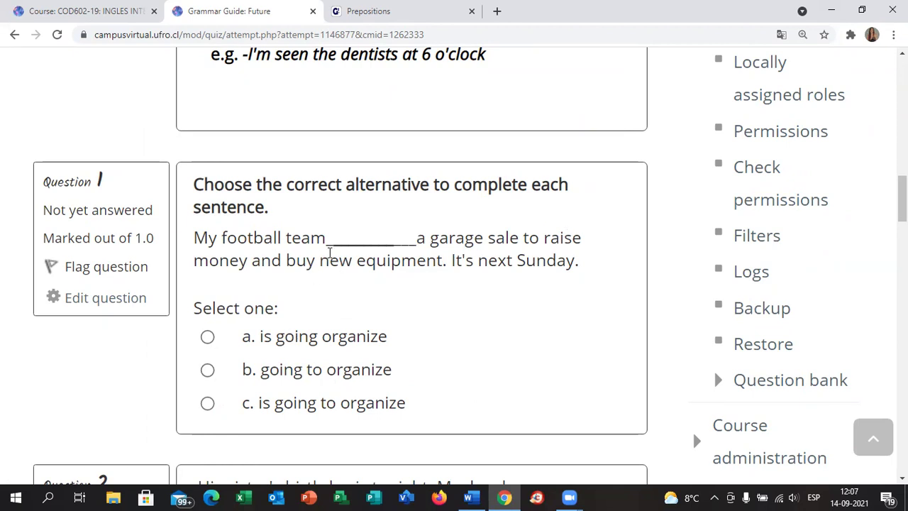
pyautogui.click(333, 375)
pyautogui.click(323, 417)
pyautogui.click(318, 335)
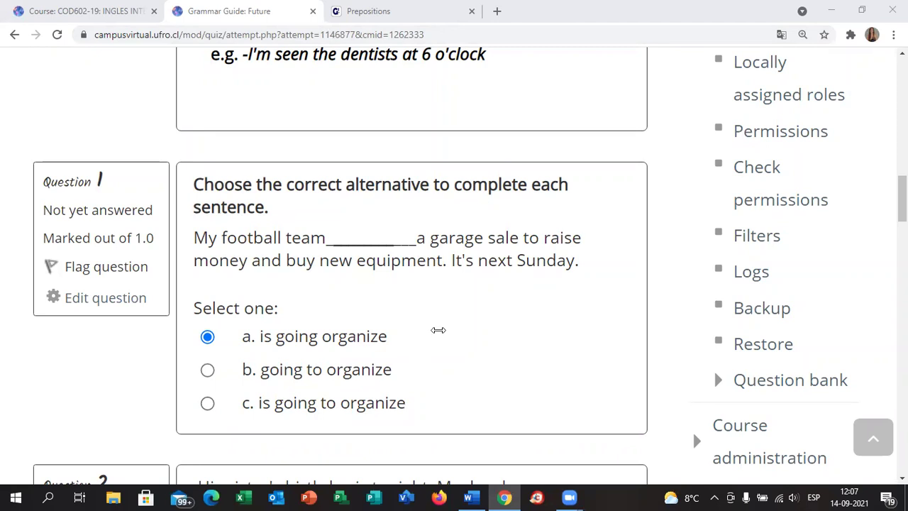
pyautogui.click(314, 405)
# - Answer Question 2, about the sister's birthday barbecue, with "b. will have"
pyautogui.scroll(-4, 519, 338)
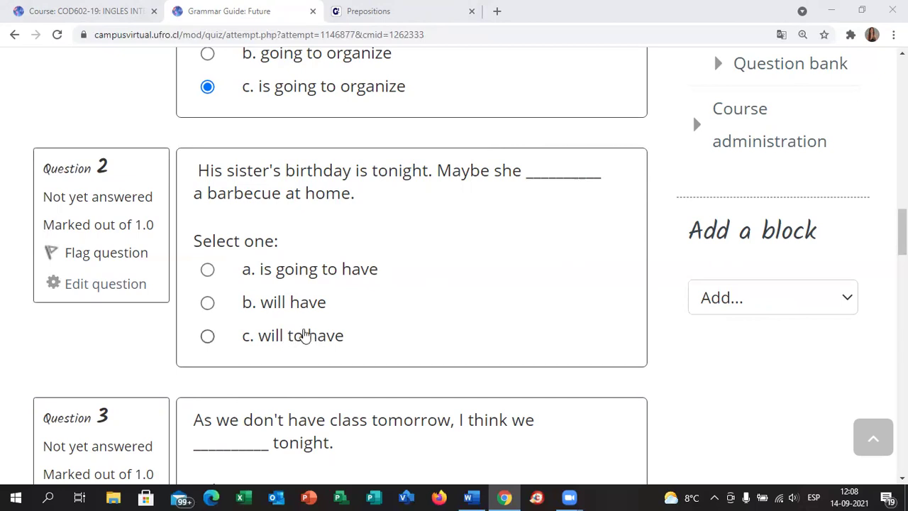
pyautogui.click(282, 303)
pyautogui.click(281, 271)
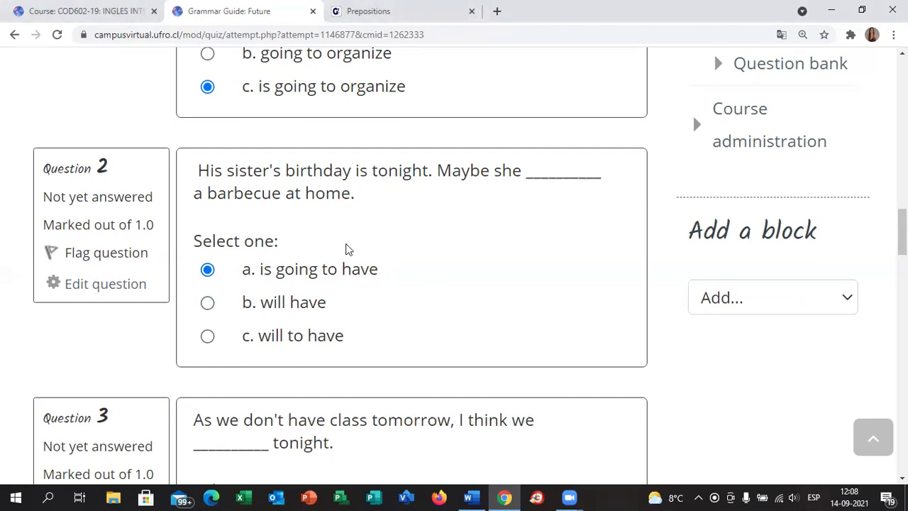
pyautogui.click(282, 305)
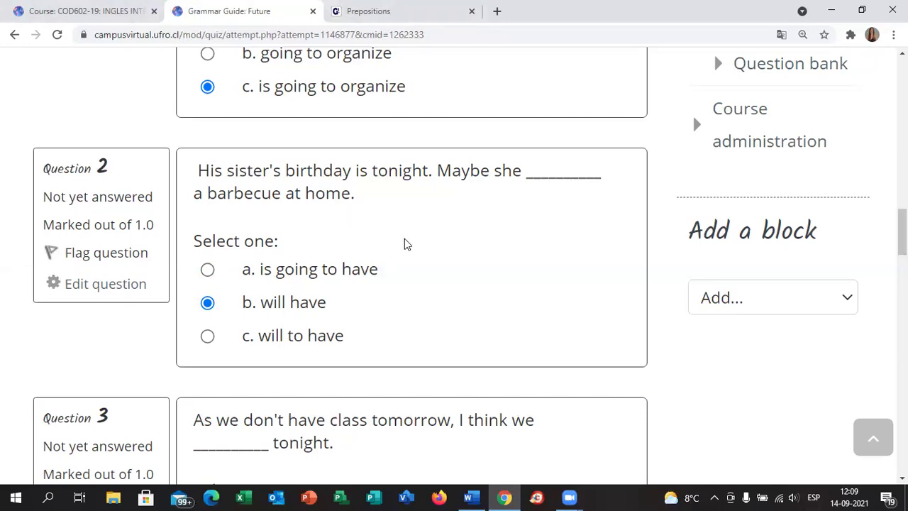
# - Try the alternatives of Question 3, about having no class tomorrow, and settle on "b. are studing"
pyautogui.scroll(-1, 505, 191)
pyautogui.scroll(-2, 504, 192)
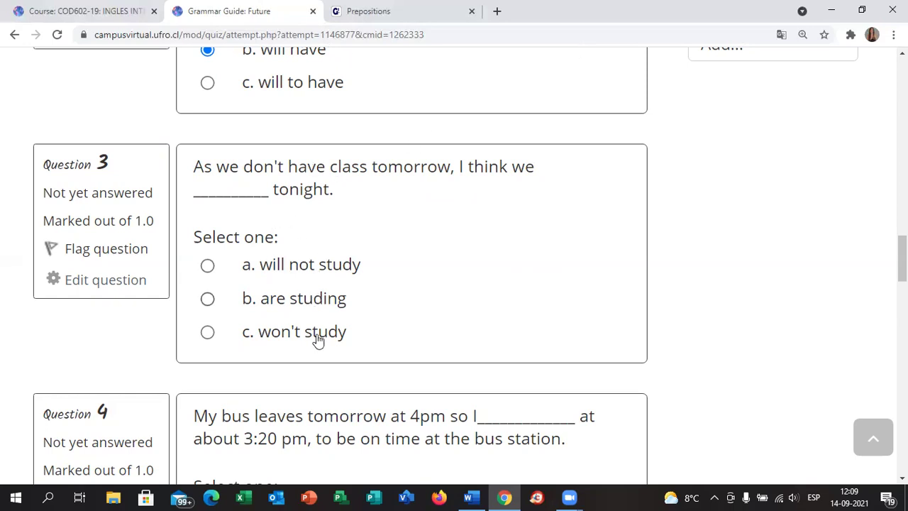
pyautogui.click(323, 266)
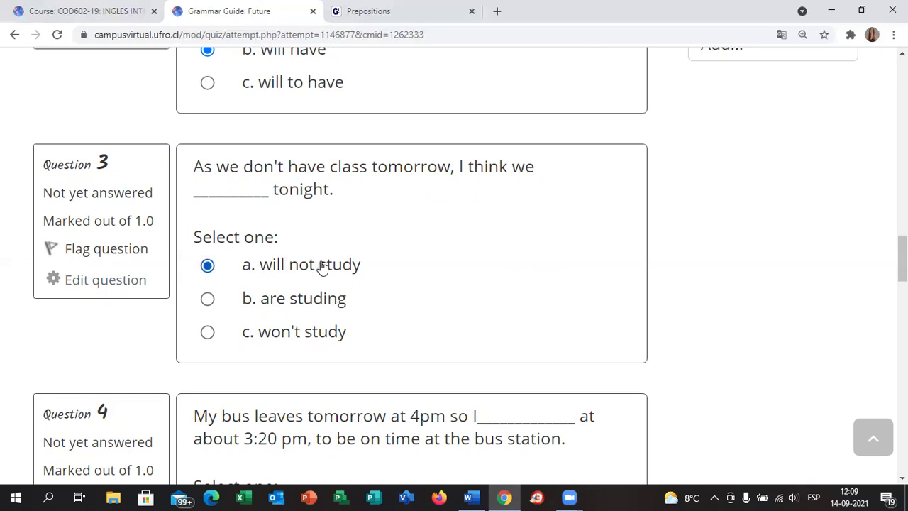
pyautogui.click(294, 343)
pyautogui.click(298, 262)
pyautogui.click(263, 335)
pyautogui.click(309, 307)
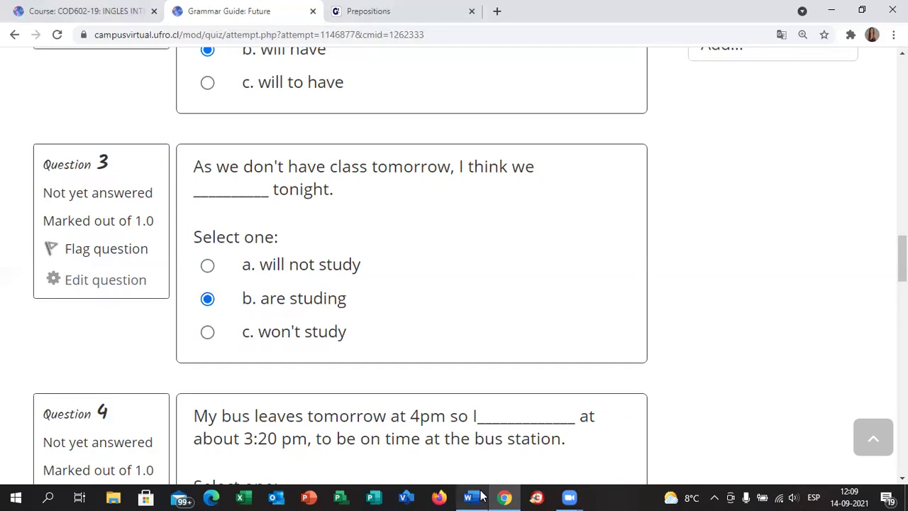
# - Switch to the Word document, write "study" on the line below the dentist example, and return to the quiz
pyautogui.moveTo(474, 497)
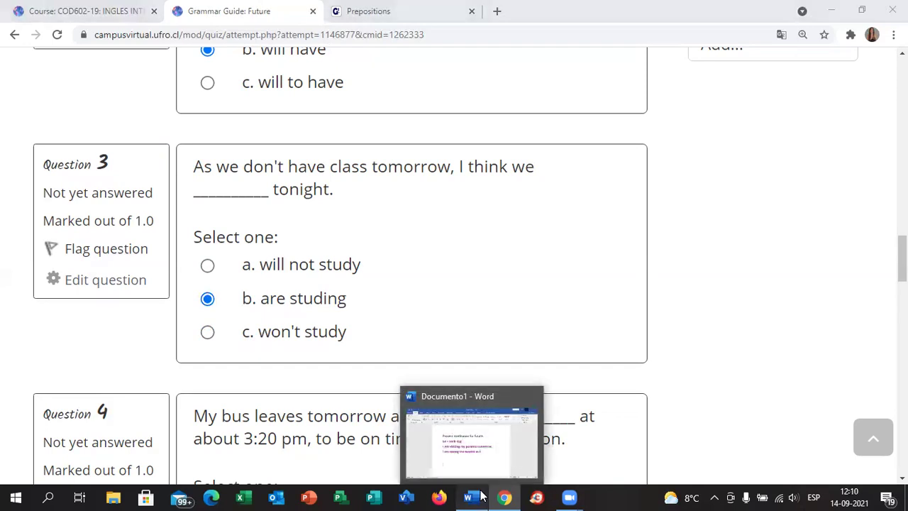
pyautogui.click(473, 436)
pyautogui.write('study')
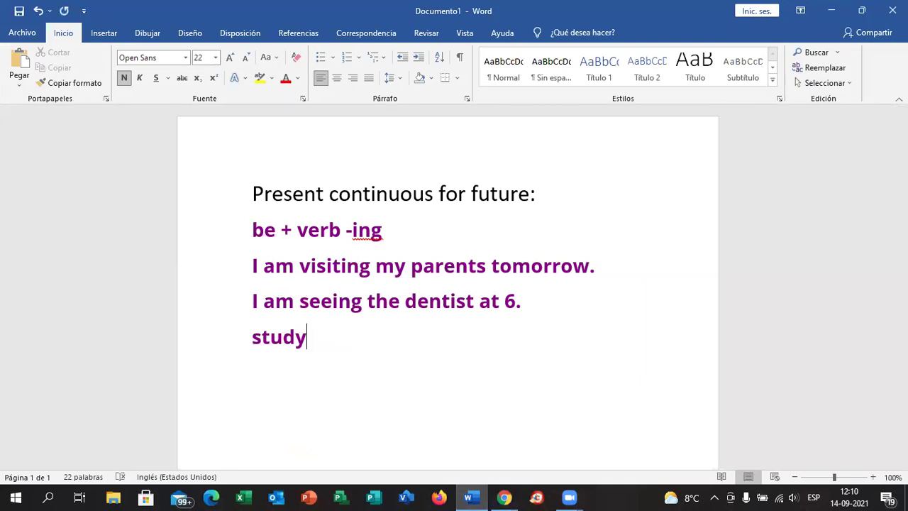
pyautogui.hotkey('alt', 'Tab')
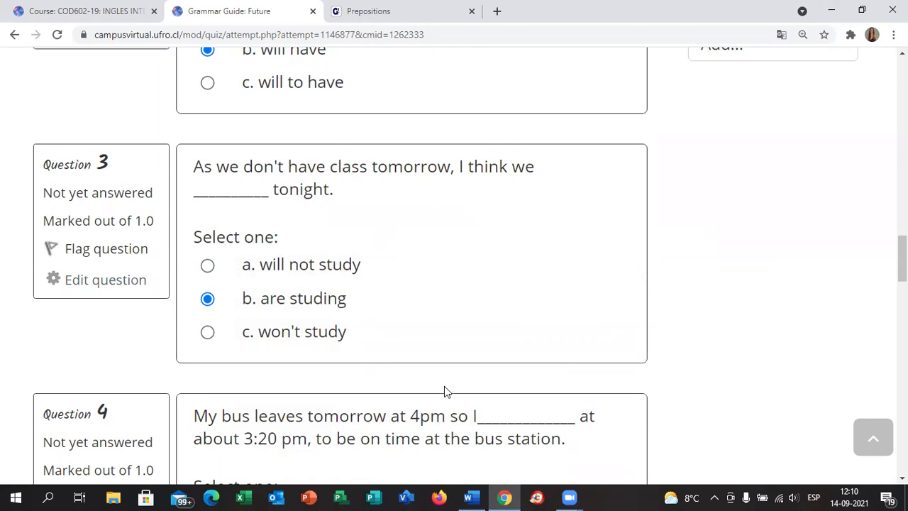
# - Go back to the Word document and change "study" to its -ing form, "studying"
pyautogui.click(486, 496)
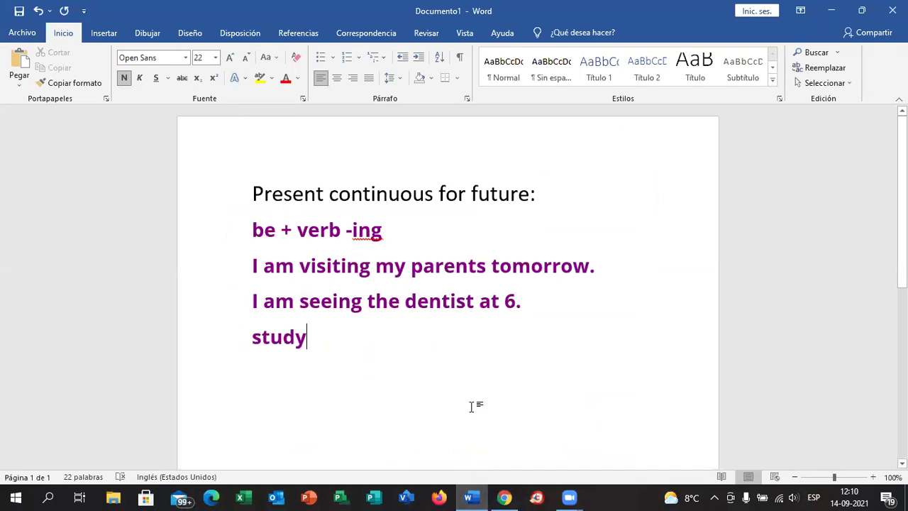
pyautogui.press('BackSpace')
pyautogui.write('u')
pyautogui.press('BackSpace')
pyautogui.write('ing')
pyautogui.press('BackSpace')
pyautogui.press('BackSpace')
pyautogui.press('BackSpace')
pyautogui.write('ying')
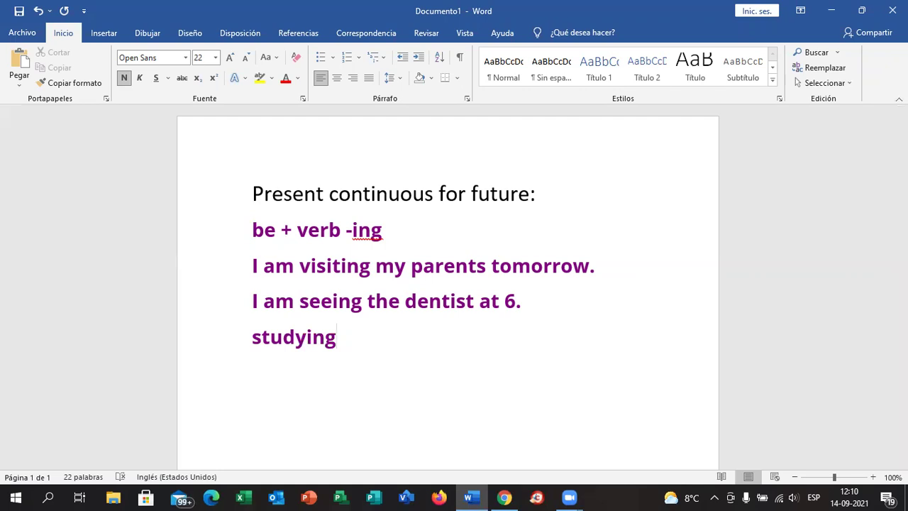
# - Erase the word "studying" and the ending "6." of the dentist sentence above it
pyautogui.press('BackSpace')
pyautogui.press('BackSpace')
pyautogui.press('BackSpace')
pyautogui.press('BackSpace')
pyautogui.press('BackSpace')
pyautogui.press('BackSpace')
pyautogui.press('BackSpace')
pyautogui.press('BackSpace')
pyautogui.press('BackSpace')
pyautogui.press('BackSpace')
pyautogui.press('BackSpace')
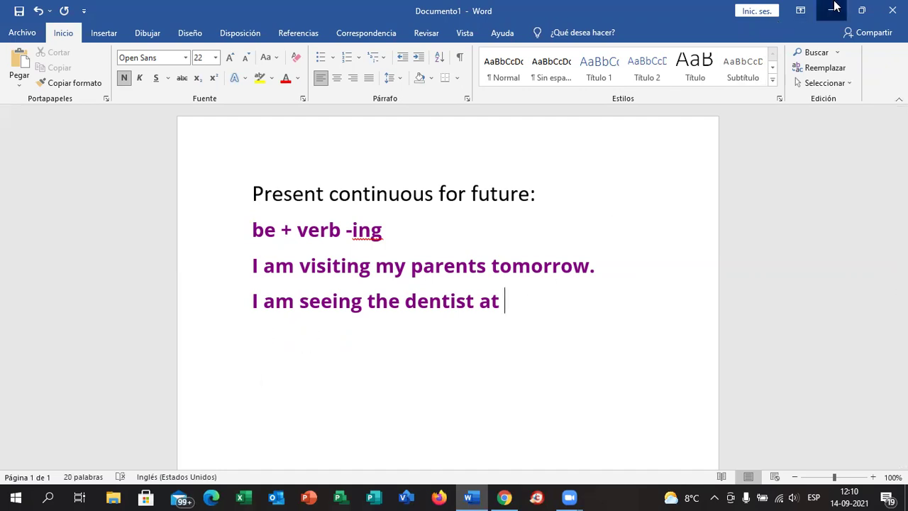
# - Return to the quiz in Chrome and answer Question 4, about the bus leaving at 4pm, with "b. will leave"
pyautogui.hotkey('alt', 'Tab')
pyautogui.scroll(-5, 506, 313)
pyautogui.scroll(2, 505, 308)
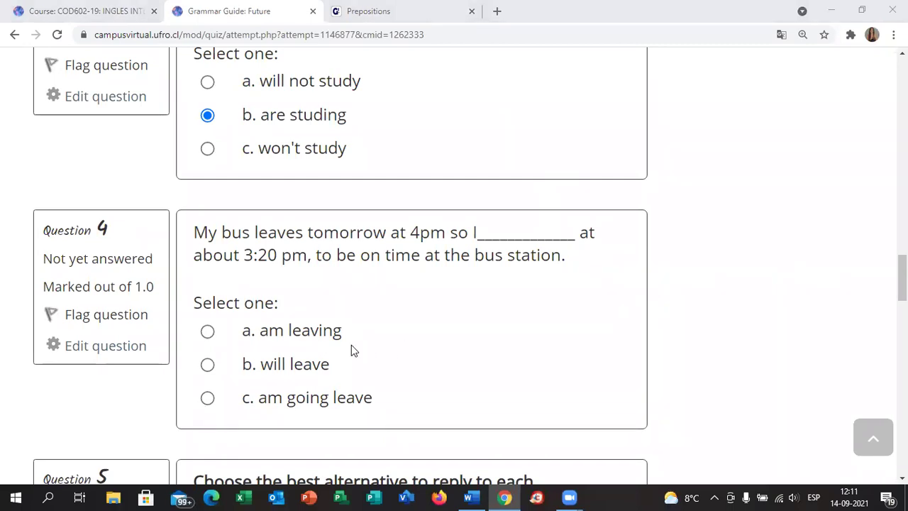
pyautogui.click(306, 369)
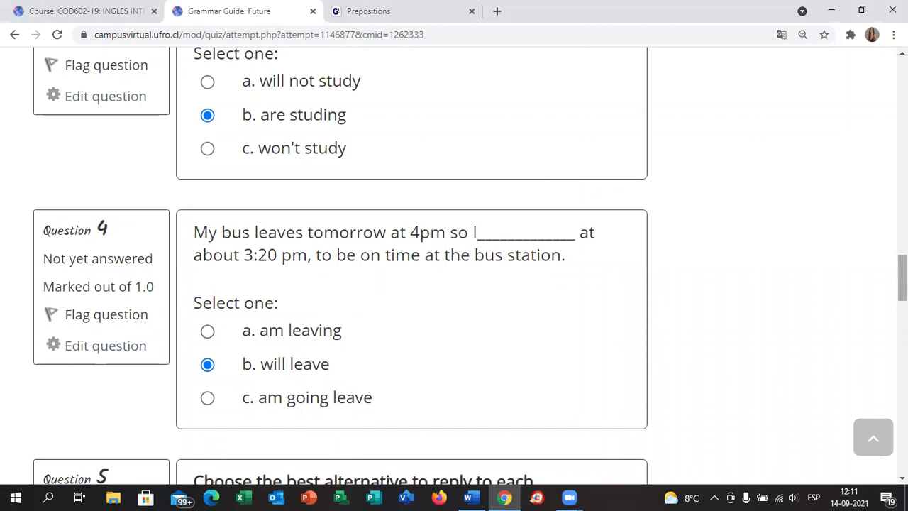
# - Highlight the guide's present continuous rule about arranged plans, and change the answer to Question 4 to "a. am leaving"
pyautogui.scroll(15, 878, 162)
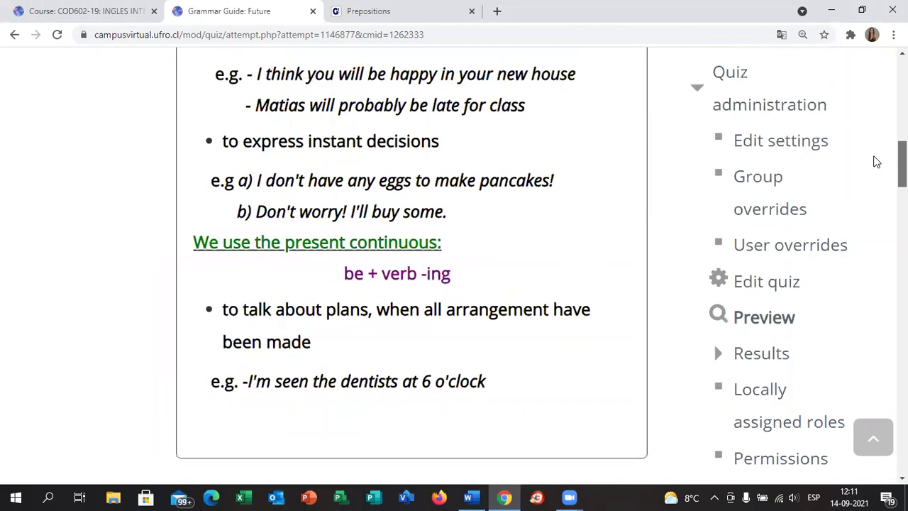
pyautogui.moveTo(327, 350); pyautogui.dragTo(221, 317)
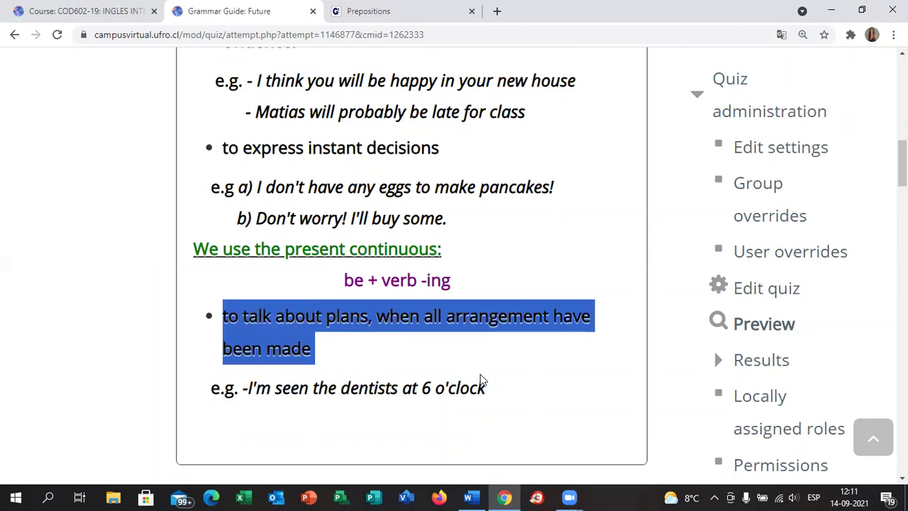
pyautogui.click(483, 386)
pyautogui.scroll(-20, 714, 349)
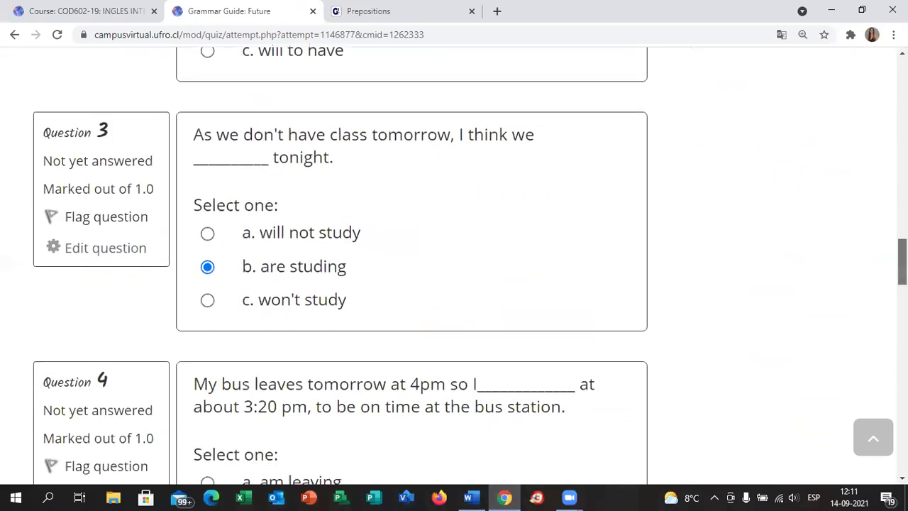
pyautogui.scroll(-3, 454, 284)
pyautogui.scroll(5, 458, 405)
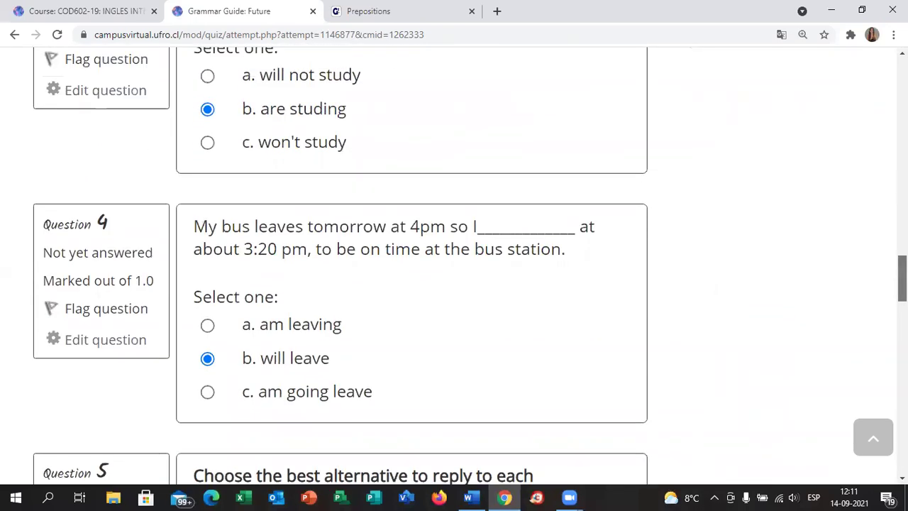
pyautogui.click(289, 342)
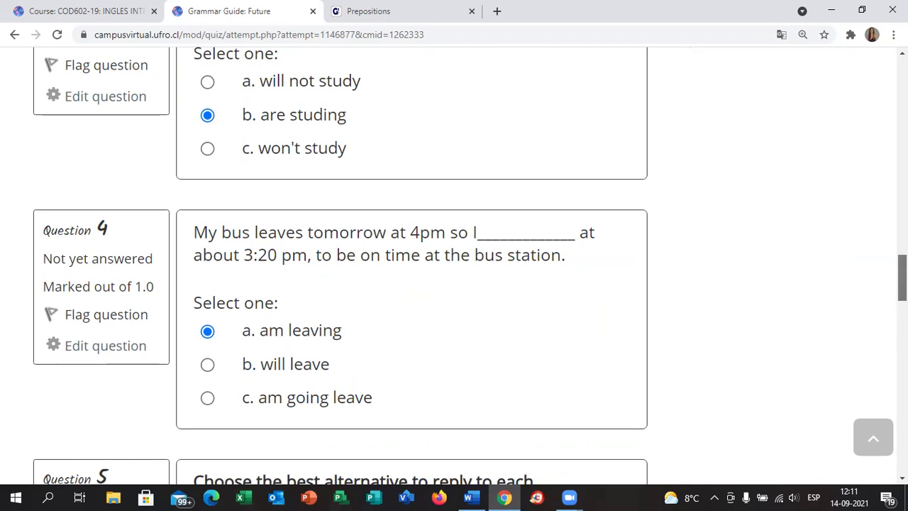
pyautogui.scroll(3, 901, 277)
pyautogui.scroll(7, 885, 238)
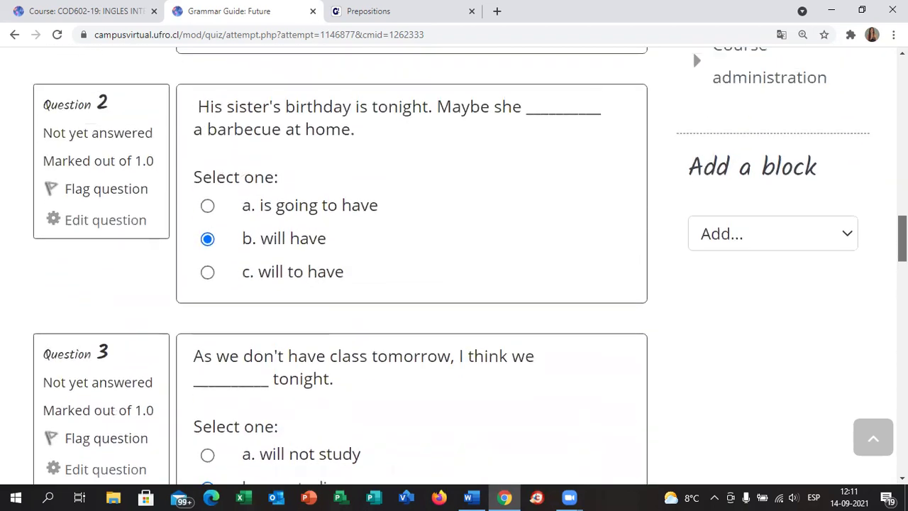
pyautogui.scroll(-7, 886, 238)
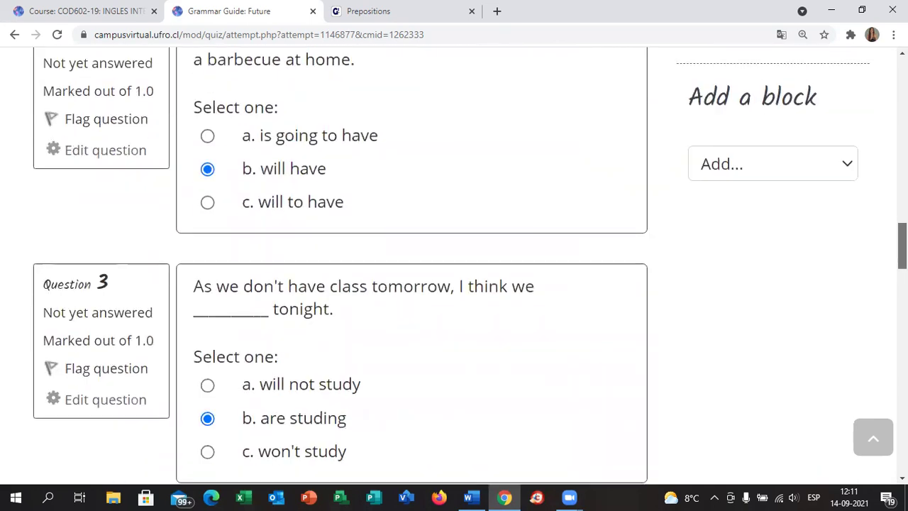
pyautogui.scroll(-2, 681, 132)
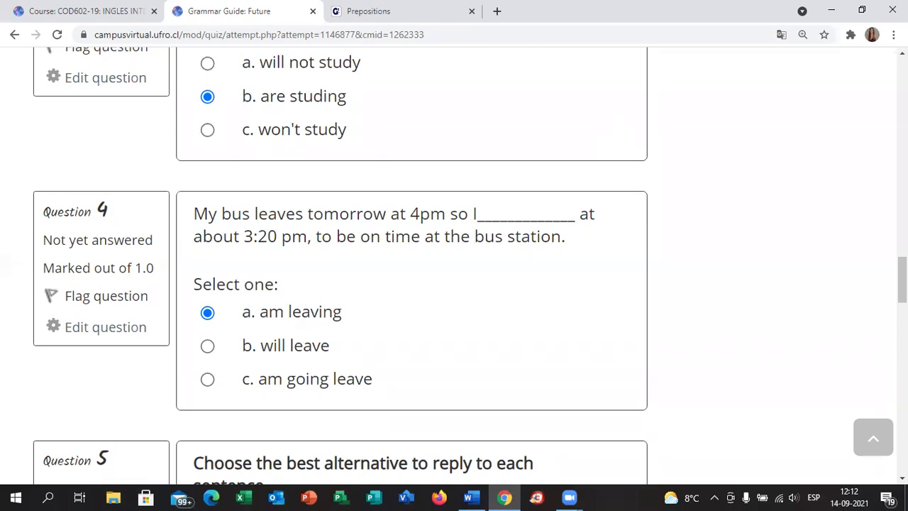
# - In Question 5, answer "Is your cousin comming to the party?" with "No, he won't."
pyautogui.scroll(-7, 455, 262)
pyautogui.hotkey('ctrl', '-')
pyautogui.hotkey('ctrl', '-')
pyautogui.scroll(-5, 738, 253)
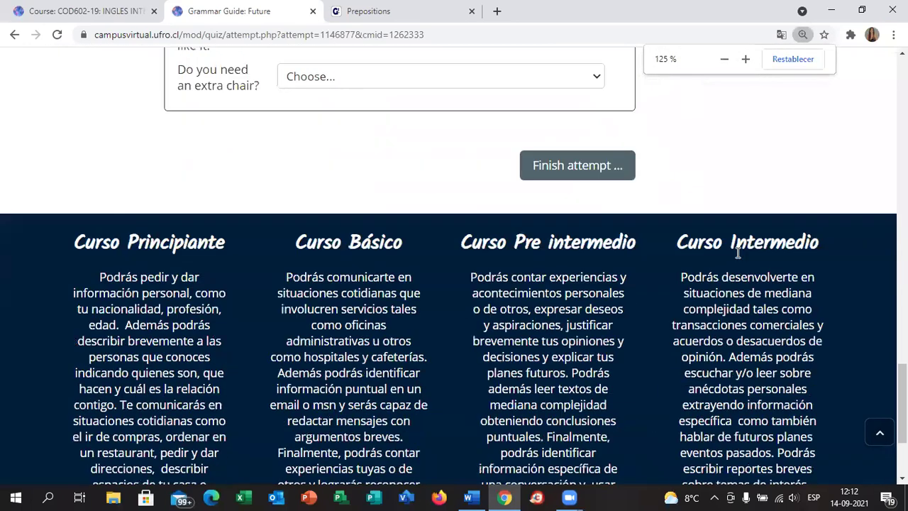
pyautogui.scroll(5, 535, 274)
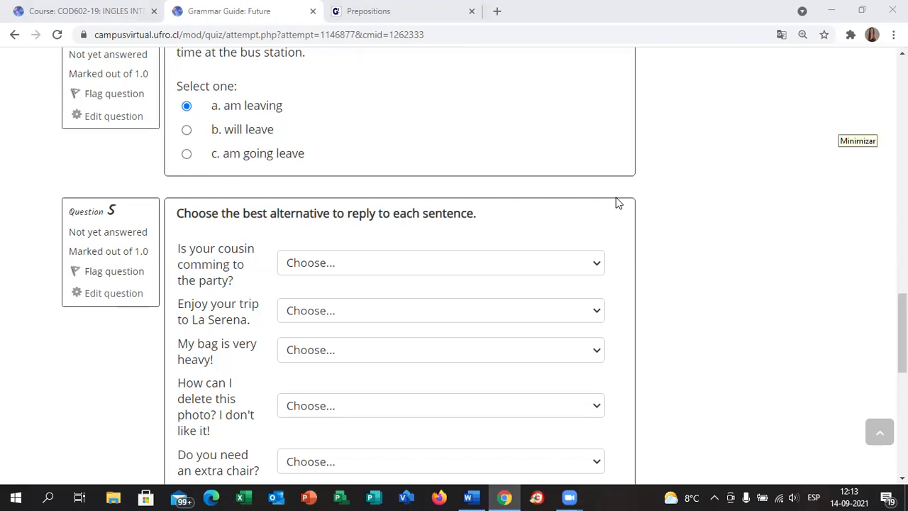
pyautogui.scroll(-1, 784, 172)
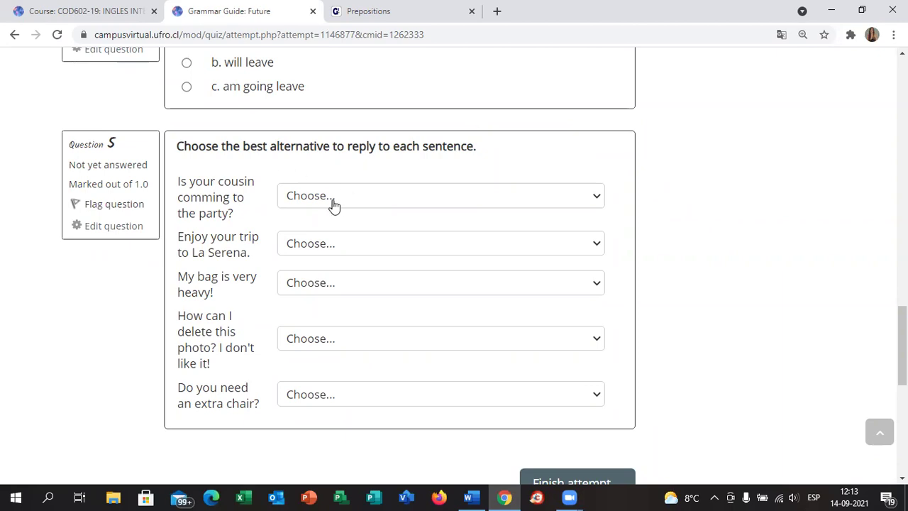
pyautogui.click(369, 205)
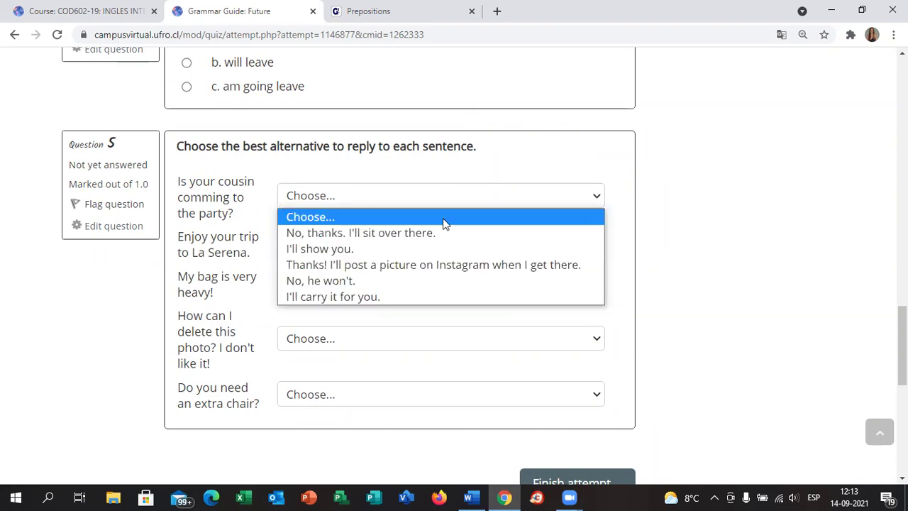
pyautogui.click(395, 174)
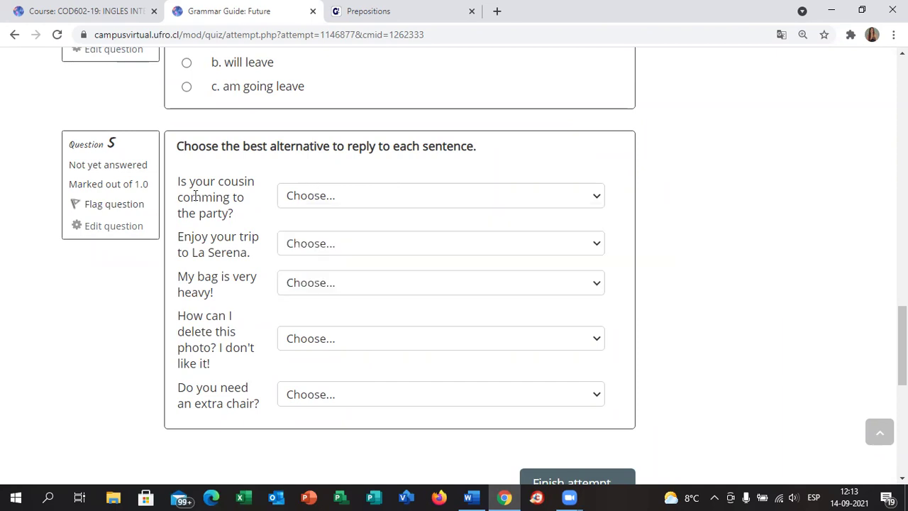
pyautogui.click(382, 201)
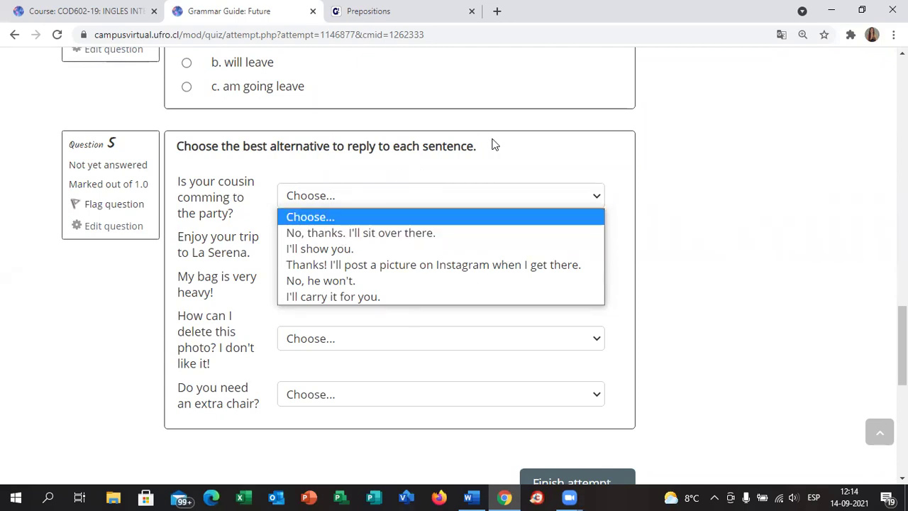
pyautogui.click(359, 282)
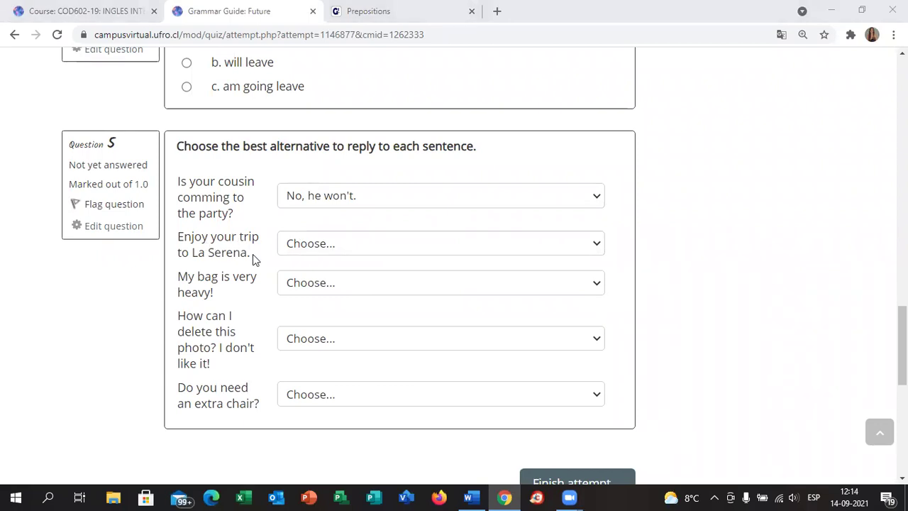
# - Reply to the La Serena trip sentence with "Thanks! I'll post a picture on Instagram when I get there." and to the heavy bag with "I'll carry it for you."
pyautogui.click(312, 248)
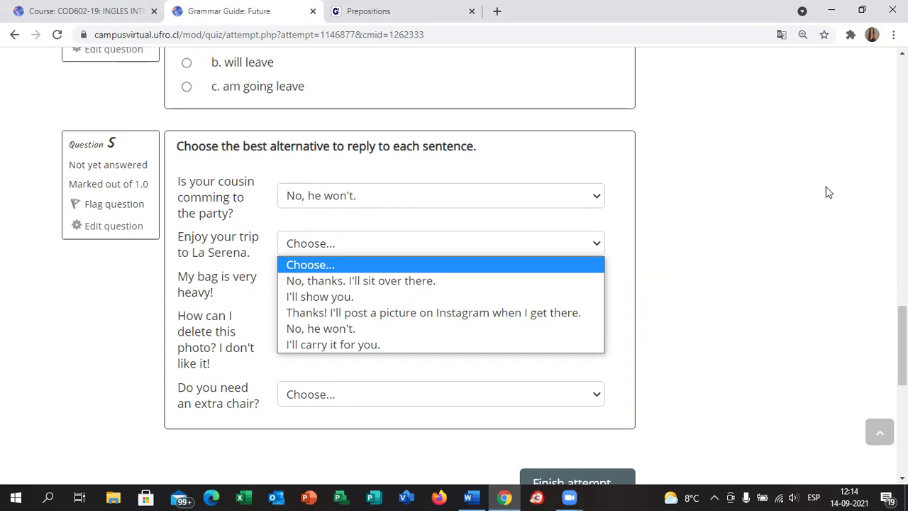
pyautogui.click(571, 317)
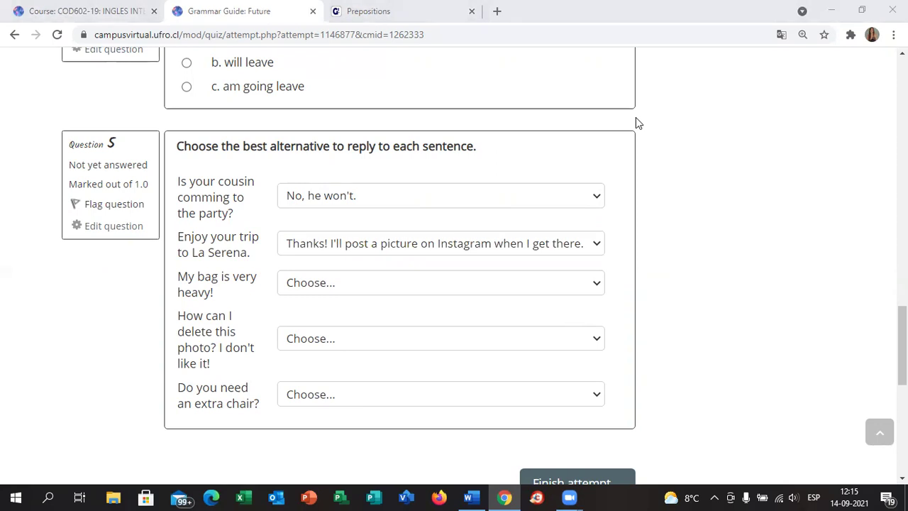
pyautogui.click(320, 284)
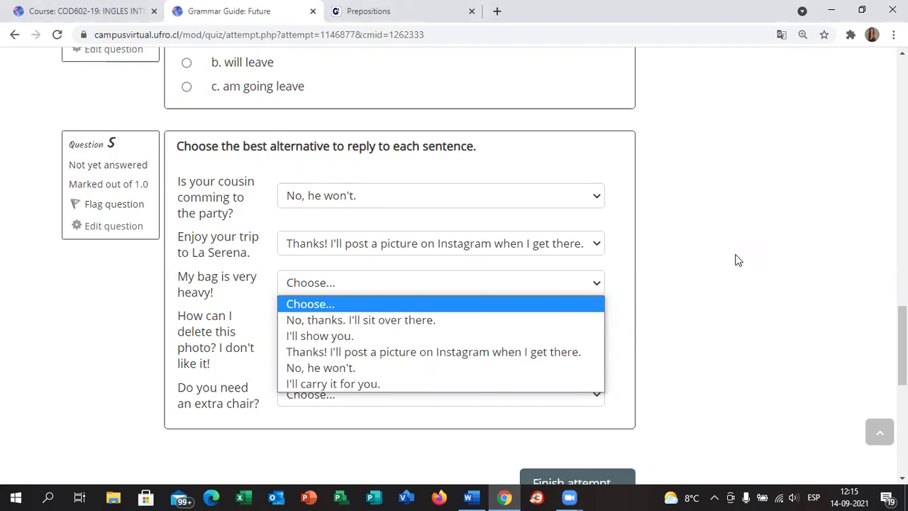
pyautogui.click(598, 122)
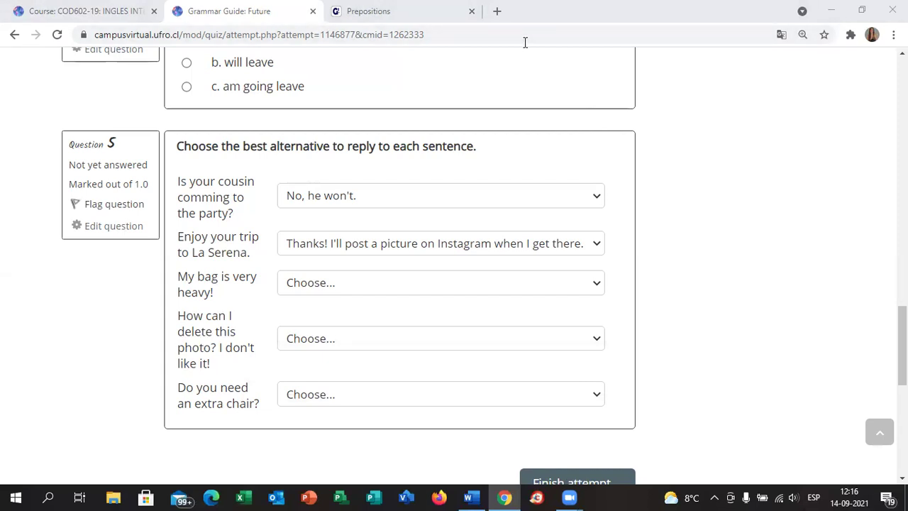
pyautogui.click(298, 283)
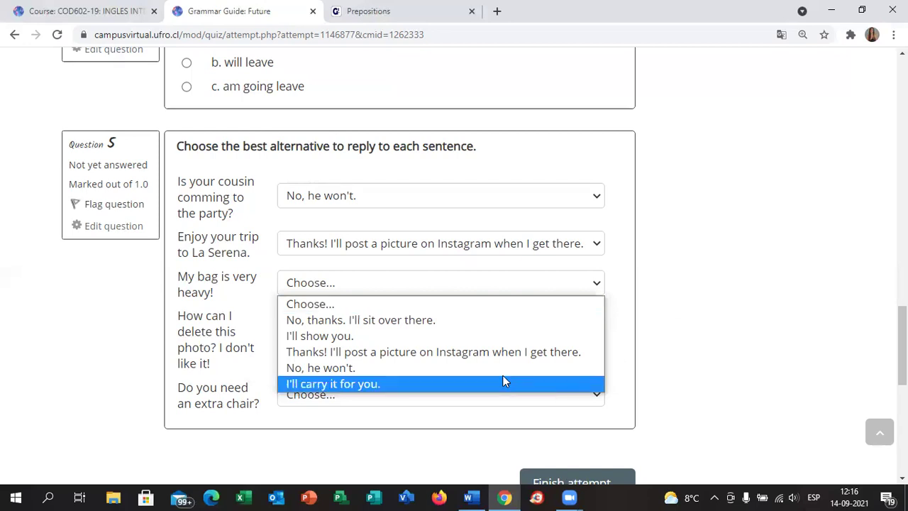
pyautogui.click(477, 384)
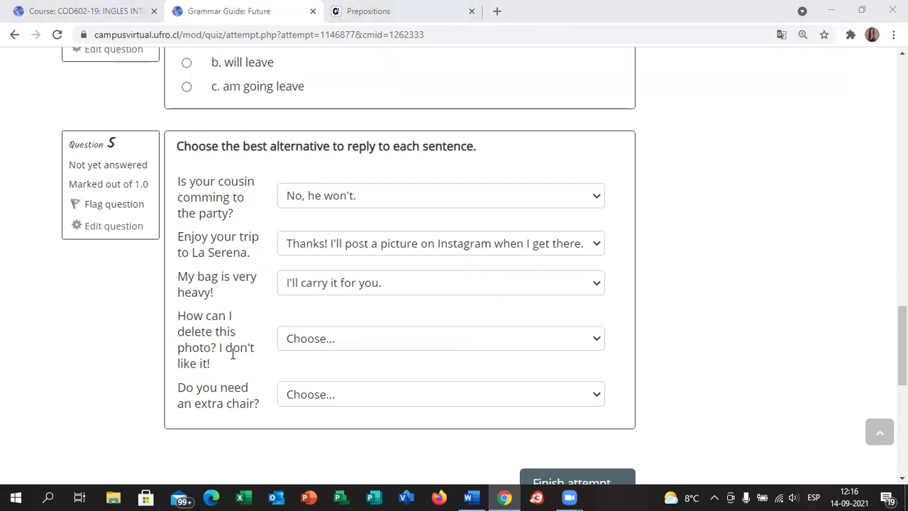
# - Answer the extra chair question with "No, thanks. I'll sit over there." and the photo deletion question with "I'll show you."
pyautogui.click(343, 350)
pyautogui.click(389, 391)
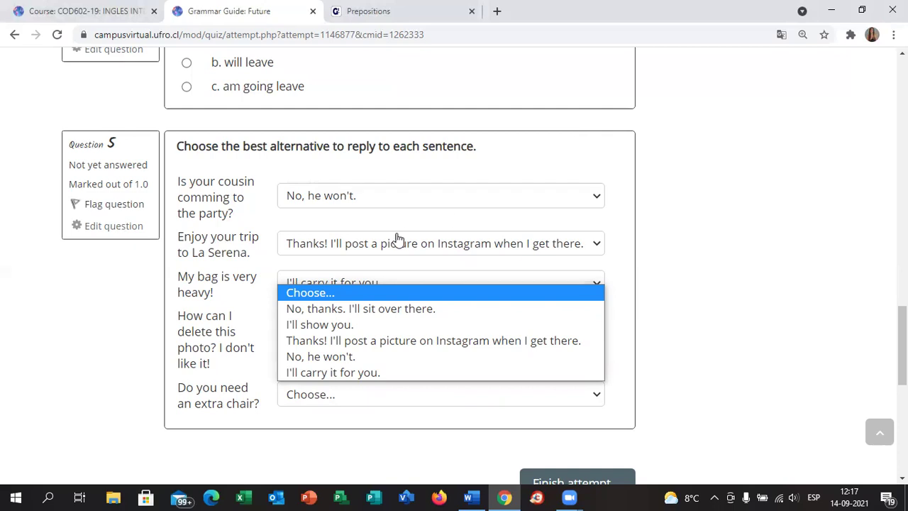
pyautogui.click(374, 312)
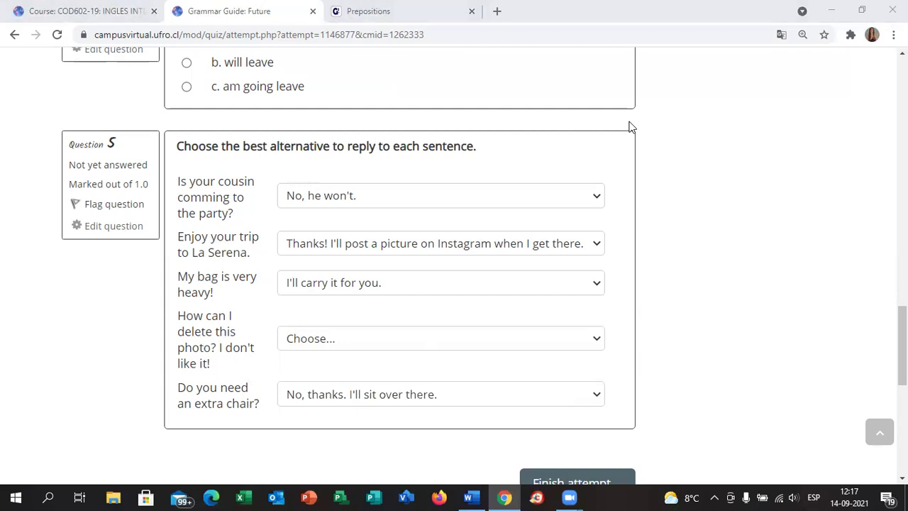
pyautogui.click(355, 339)
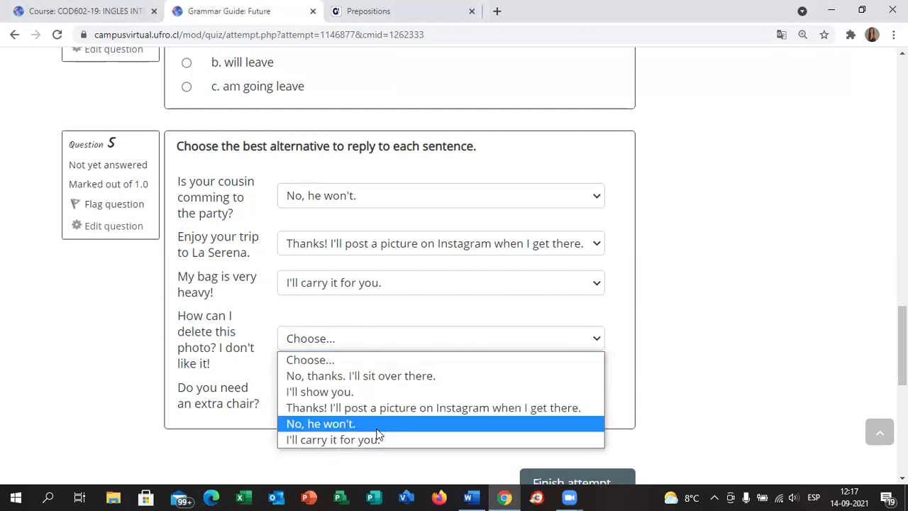
pyautogui.click(343, 397)
pyautogui.click(315, 362)
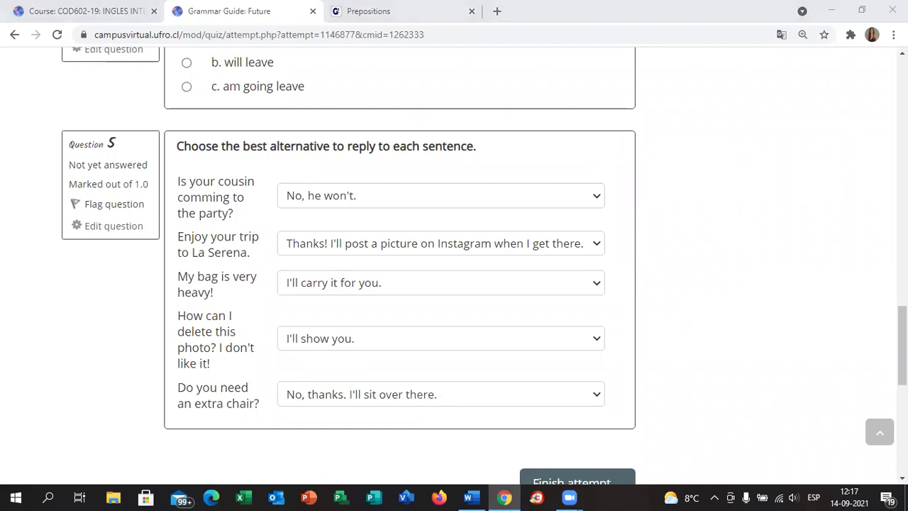
# - Review the future forms guide and the answers selected for all five quiz questions
pyautogui.scroll(3, 454, 266)
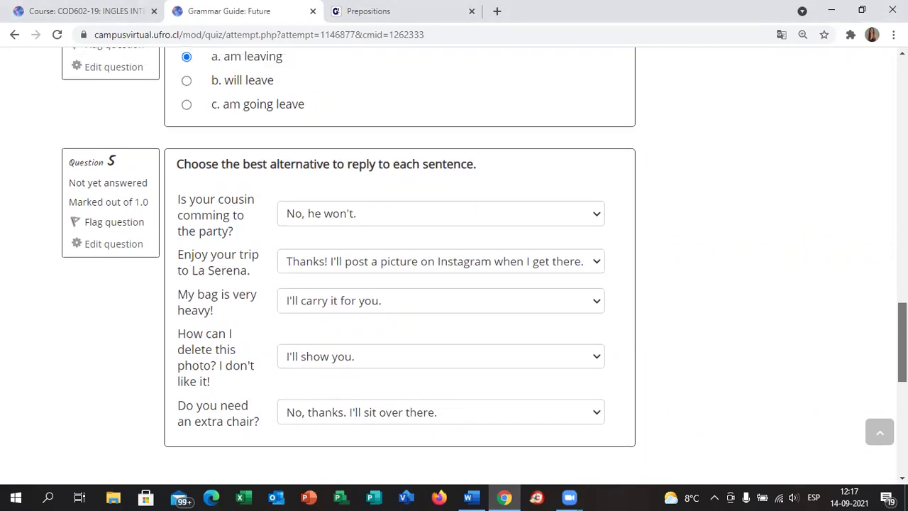
pyautogui.scroll(10, 876, 253)
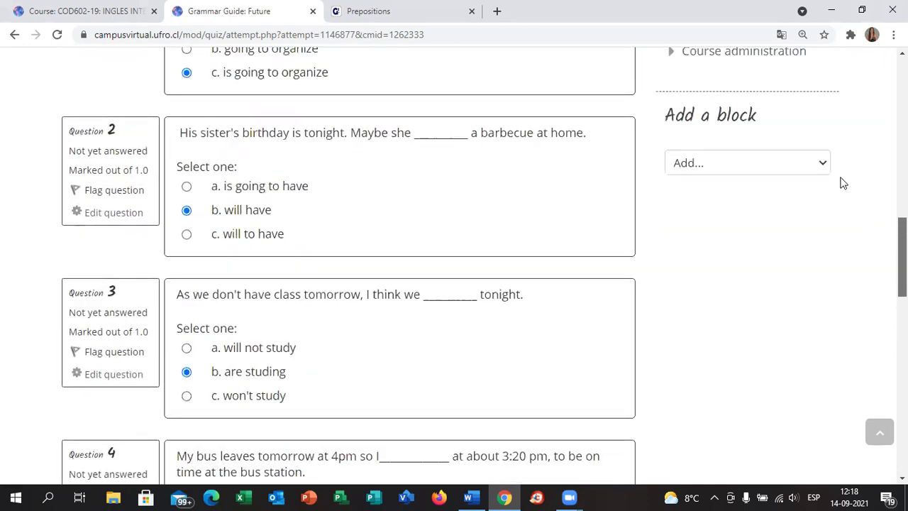
pyautogui.scroll(-1, 831, 127)
pyautogui.scroll(3, 831, 128)
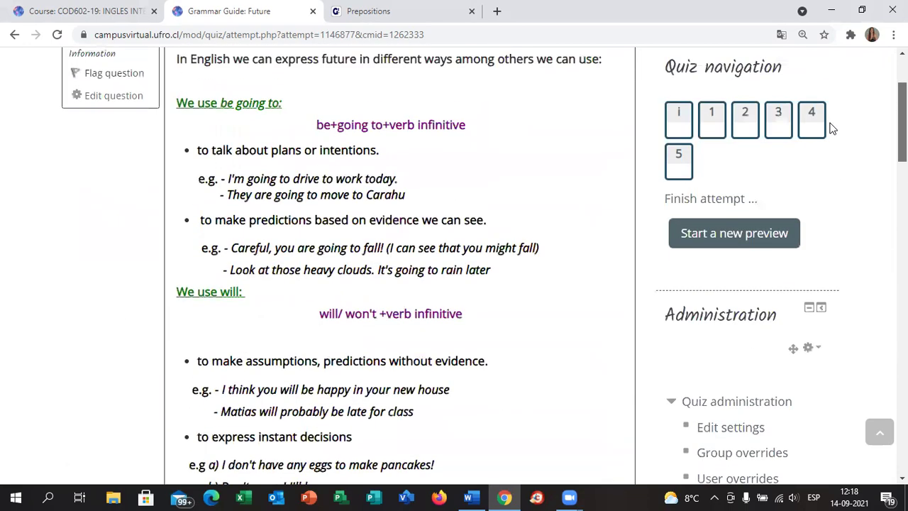
pyautogui.scroll(-1, 831, 127)
pyautogui.scroll(-15, 832, 127)
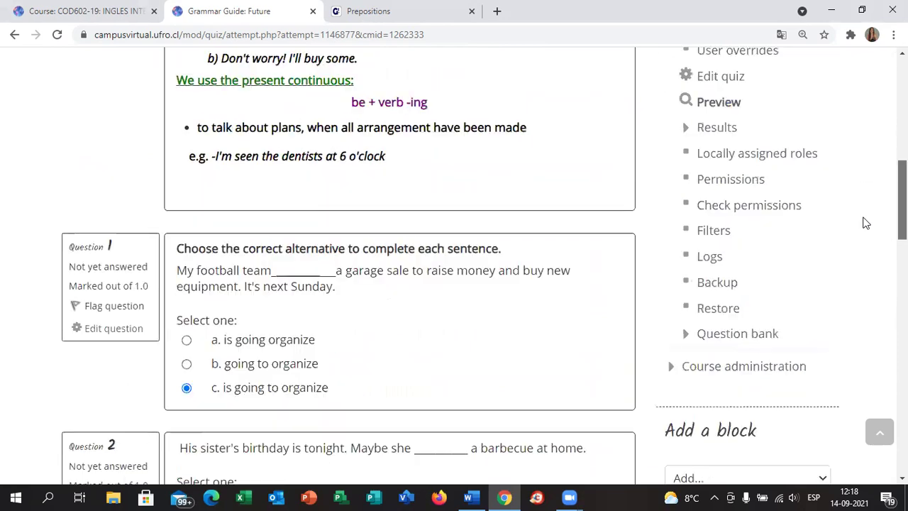
pyautogui.scroll(-2, 832, 128)
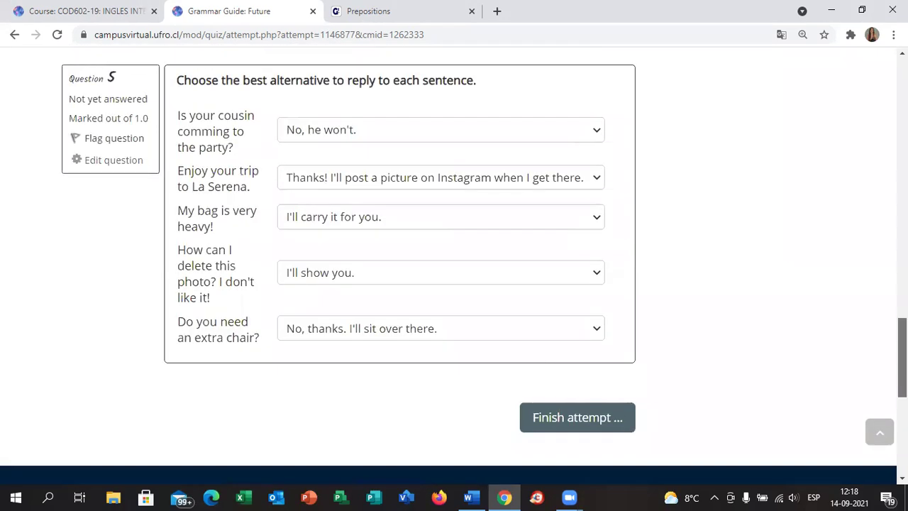
# - Return to the COD602-19 course page and look through the activities of the "1.a Introducing yourself" section
pyautogui.click(95, 6)
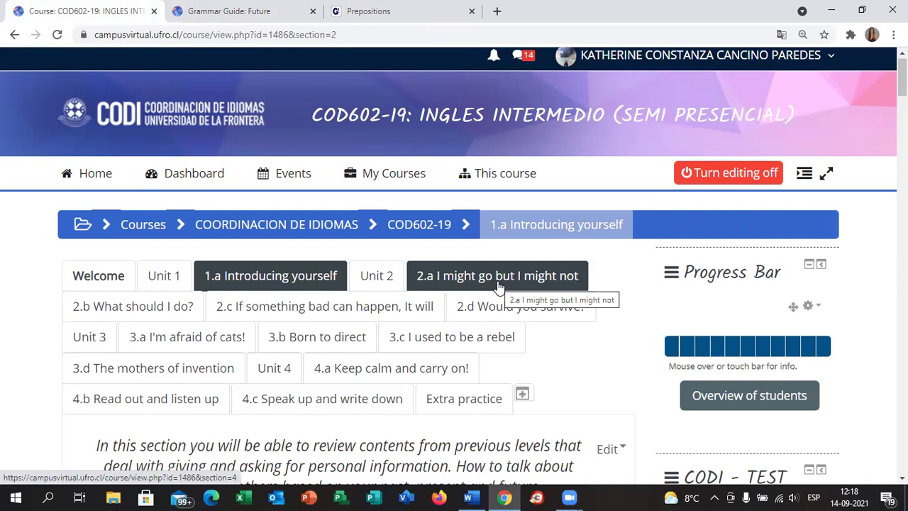
pyautogui.scroll(-3, 454, 283)
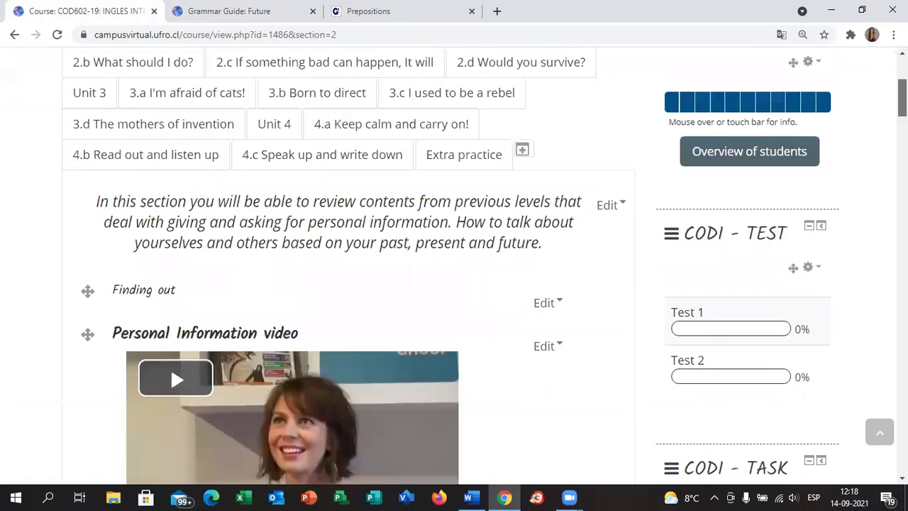
pyautogui.scroll(-10, 454, 284)
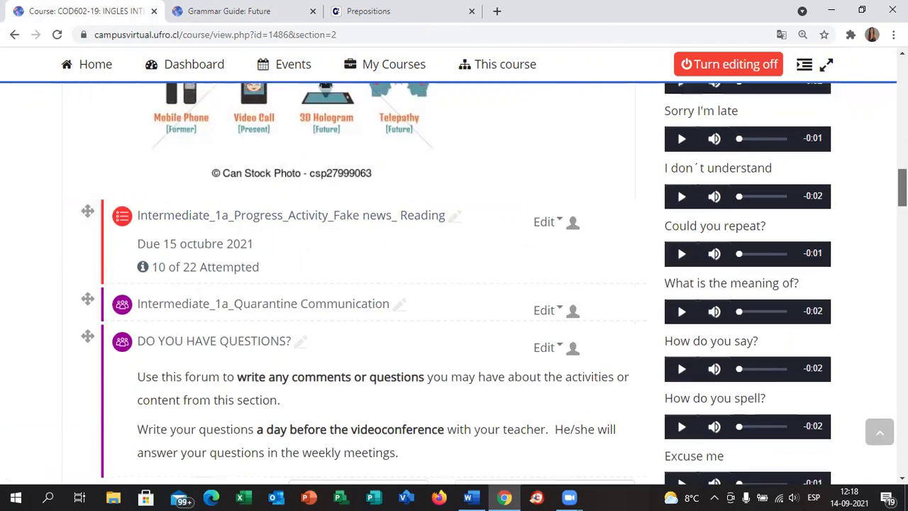
pyautogui.scroll(15, 170, 166)
pyautogui.scroll(5, 170, 167)
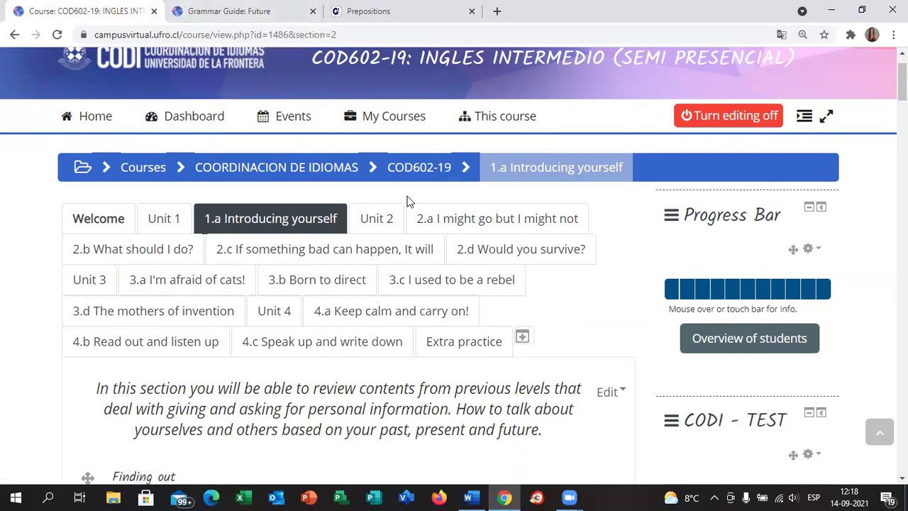
# - Close the Grammar Guide: Future quiz without finishing the attempt, and open the course's "Extra practice" section
pyautogui.click(314, 12)
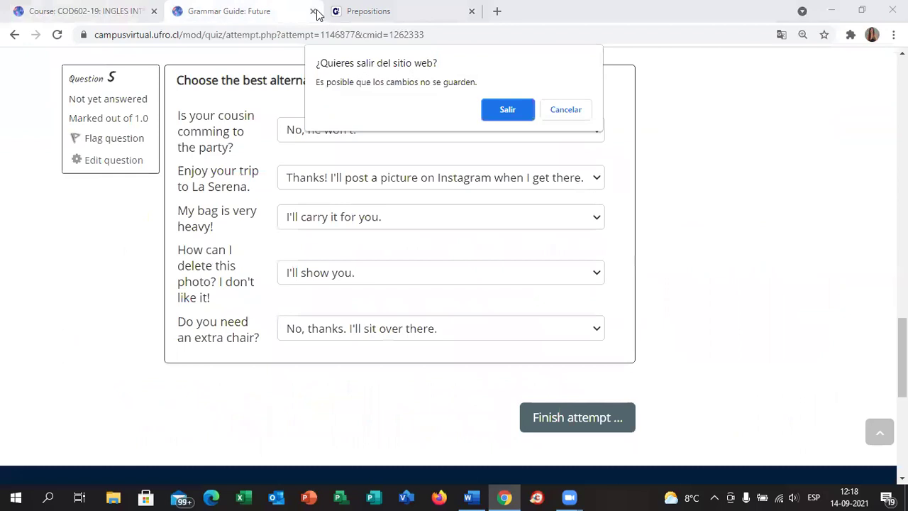
pyautogui.click(508, 110)
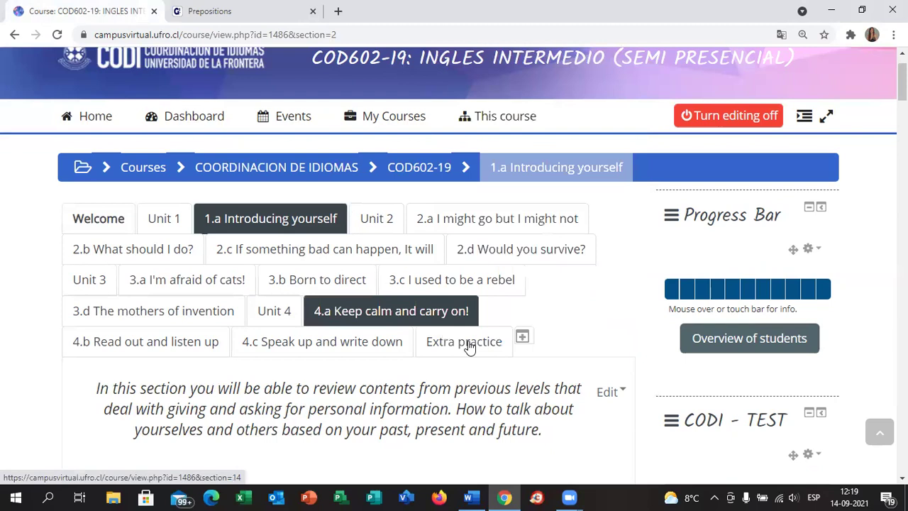
pyautogui.click(471, 354)
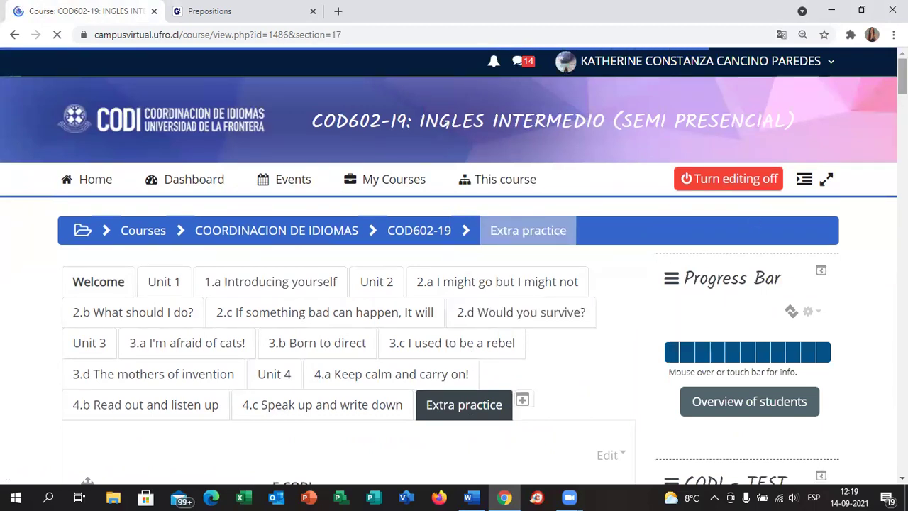
pyautogui.scroll(-3, 449, 266)
pyautogui.scroll(-2, 337, 212)
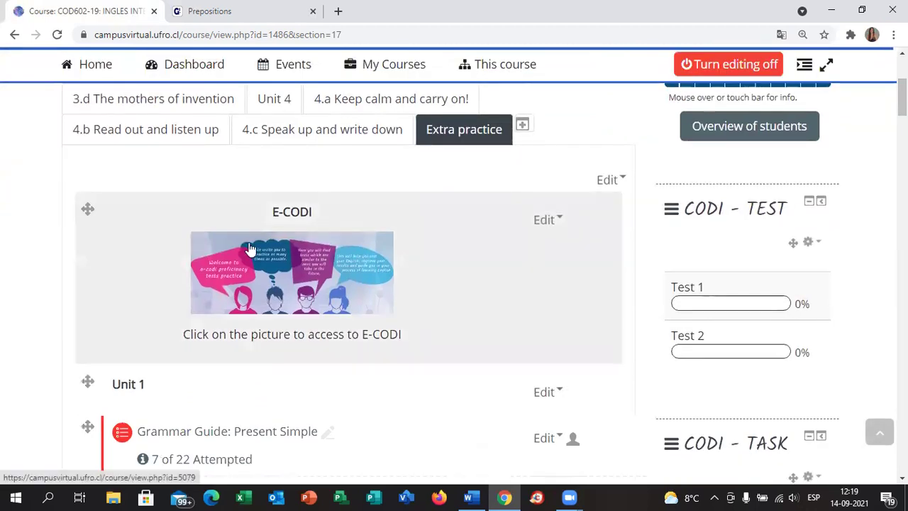
# - Open the E-CODI course from its picture above the Unit 1 grammar guides and go to its Speaking section
pyautogui.scroll(1, 359, 188)
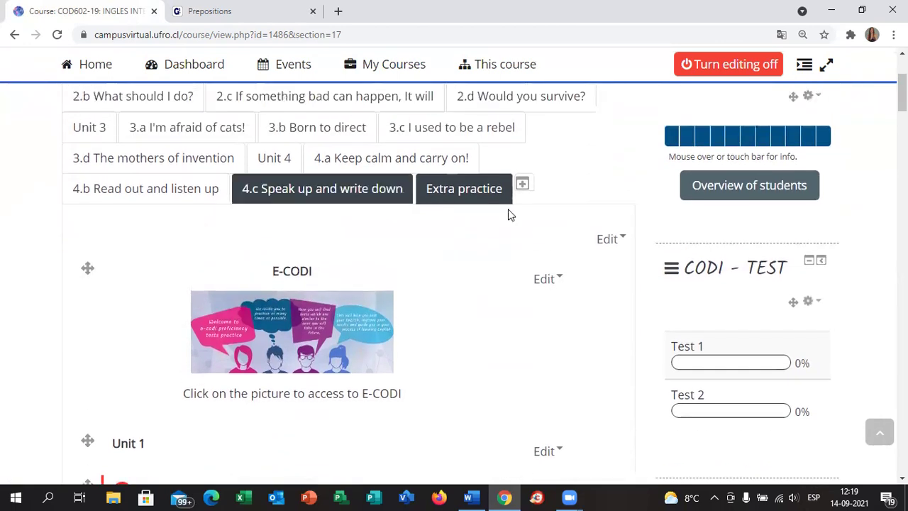
pyautogui.scroll(2, 345, 240)
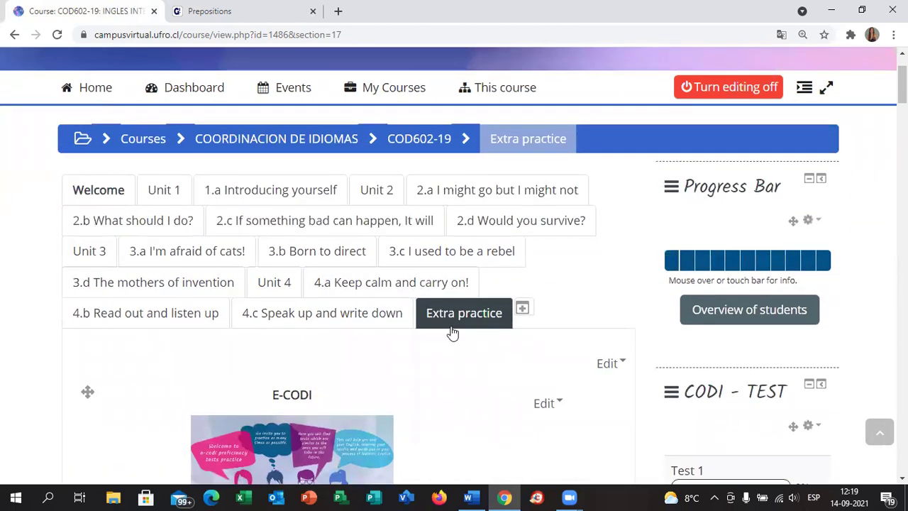
pyautogui.scroll(-4, 452, 333)
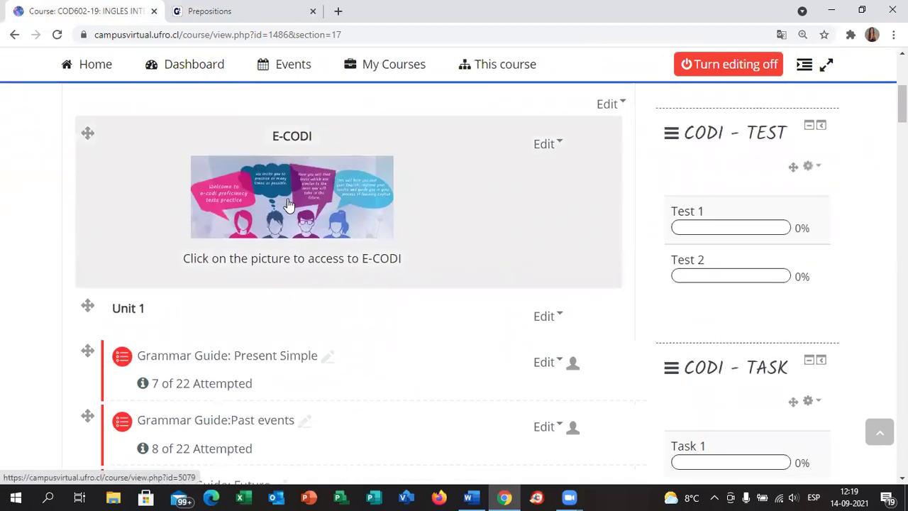
pyautogui.click(289, 205)
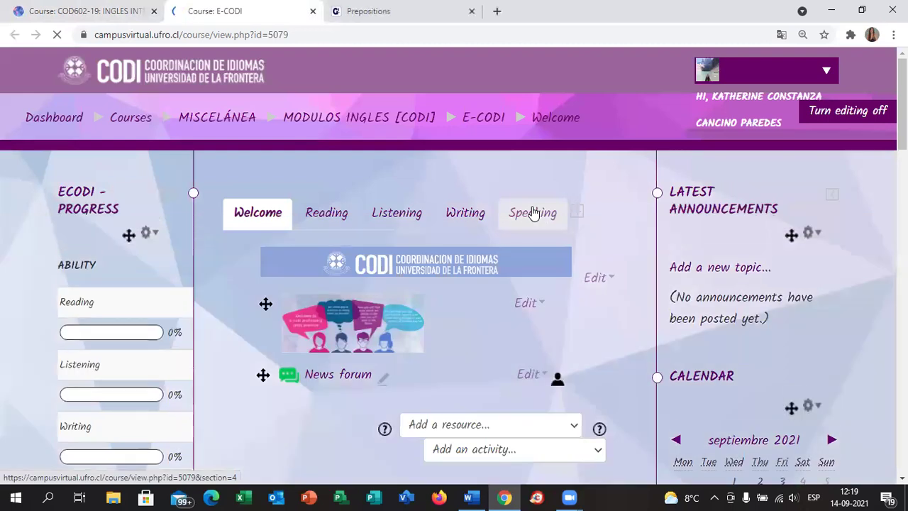
pyautogui.click(534, 214)
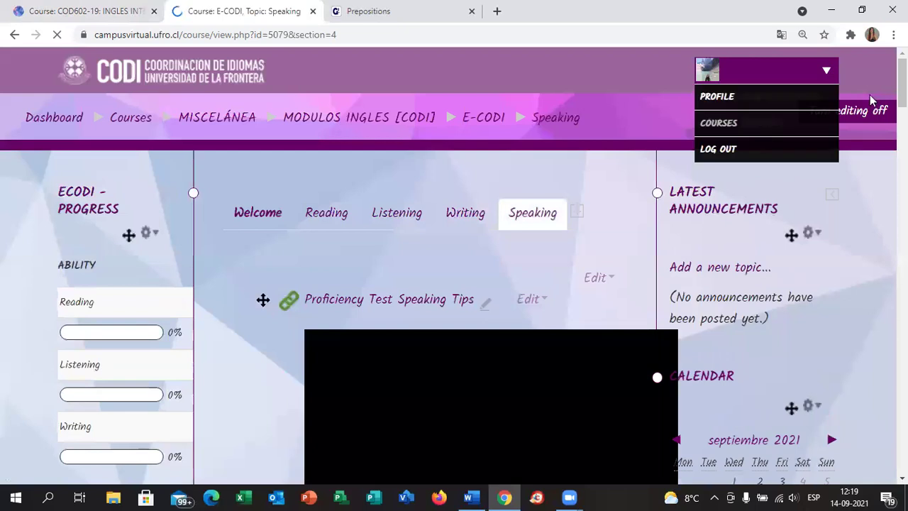
# - Open the "Speaking part 2: Picture description" PDF from the Speaking section, maximize its window and enlarge the document to 175%
pyautogui.scroll(-3, 454, 267)
pyautogui.scroll(-4, 389, 272)
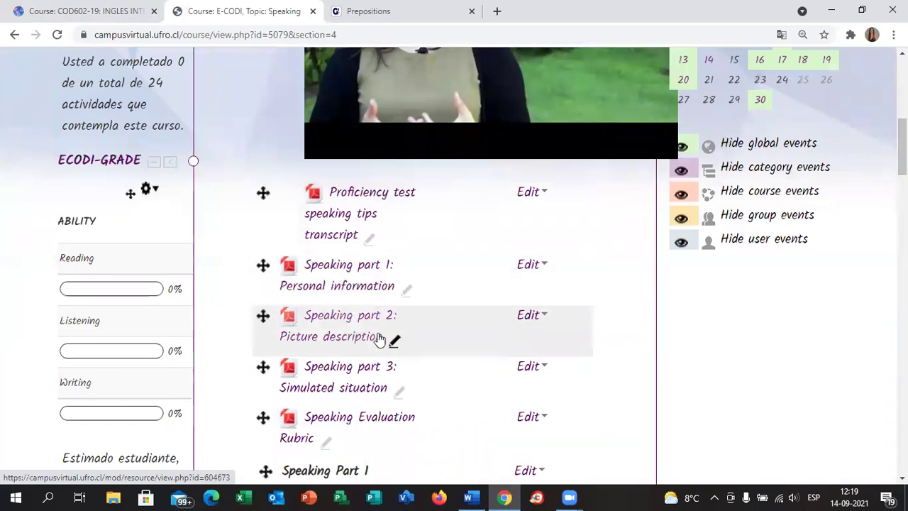
pyautogui.click(334, 338)
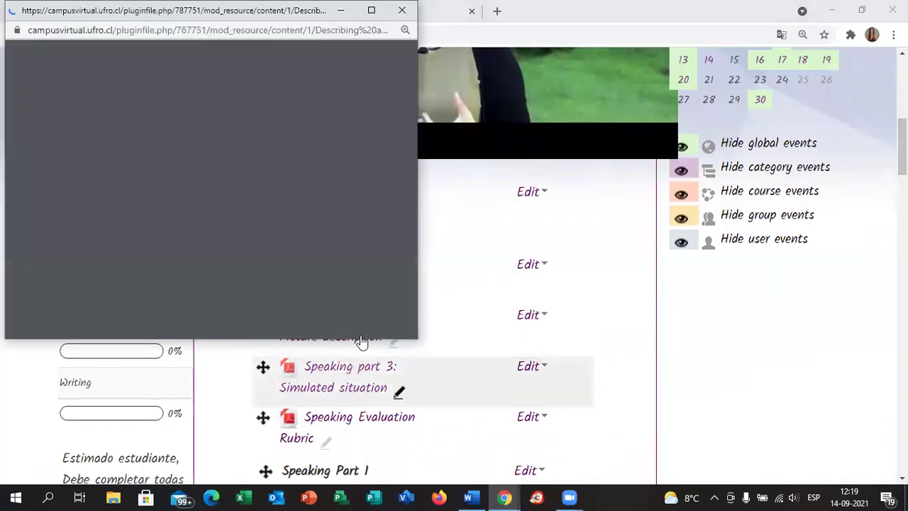
pyautogui.click(372, 11)
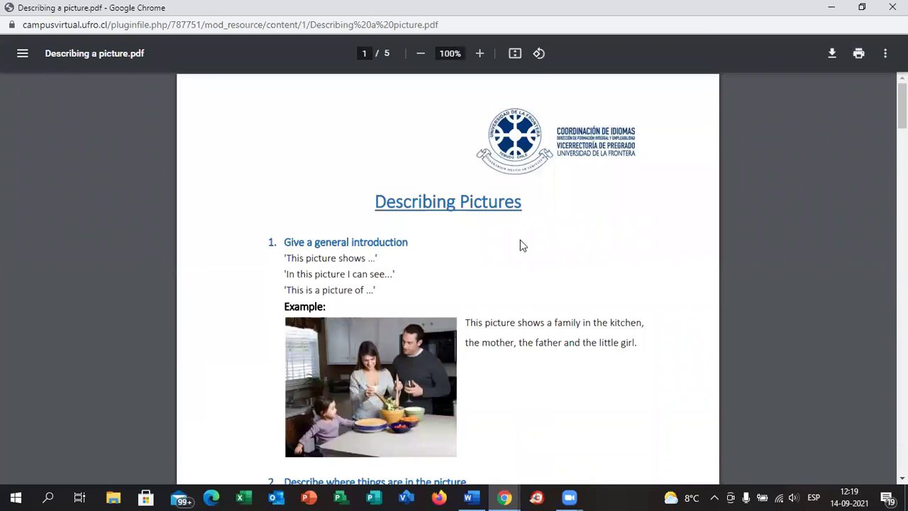
pyautogui.hotkey('ctrl', '+')
pyautogui.hotkey('ctrl', '+')
pyautogui.hotkey('ctrl', '+')
pyautogui.hotkey('ctrl', '+')
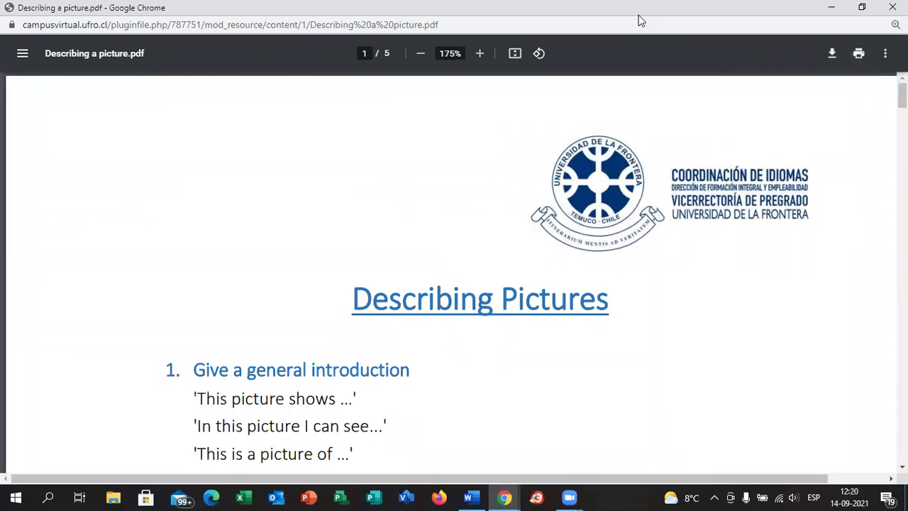
# - Highlight the phrases "This picture shows ..." and "In this picture I can see..." under "Give a general introduction"
pyautogui.moveTo(902, 95); pyautogui.dragTo(902, 115)
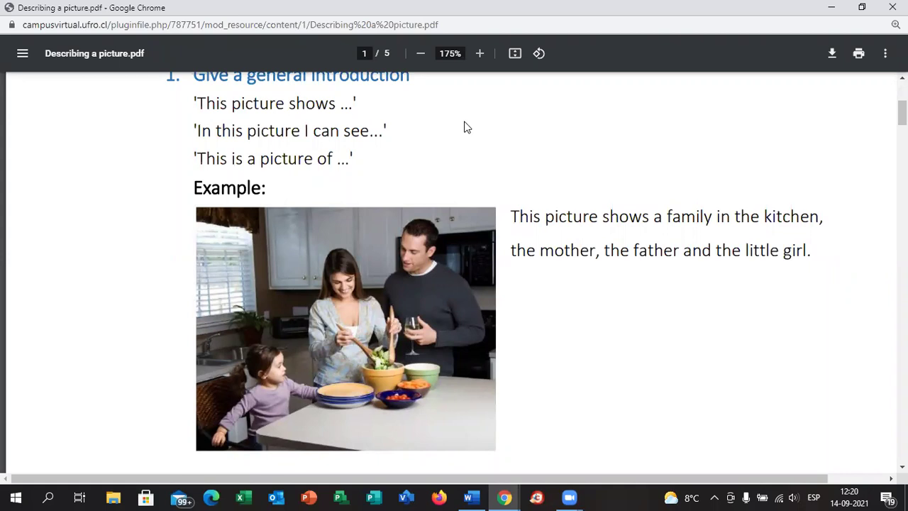
pyautogui.scroll(2, 241, 155)
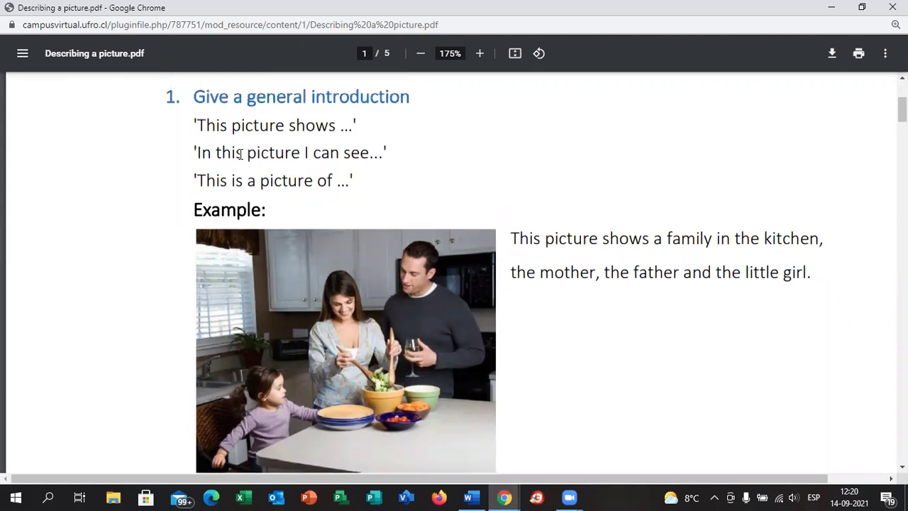
pyautogui.moveTo(197, 186); pyautogui.dragTo(358, 213)
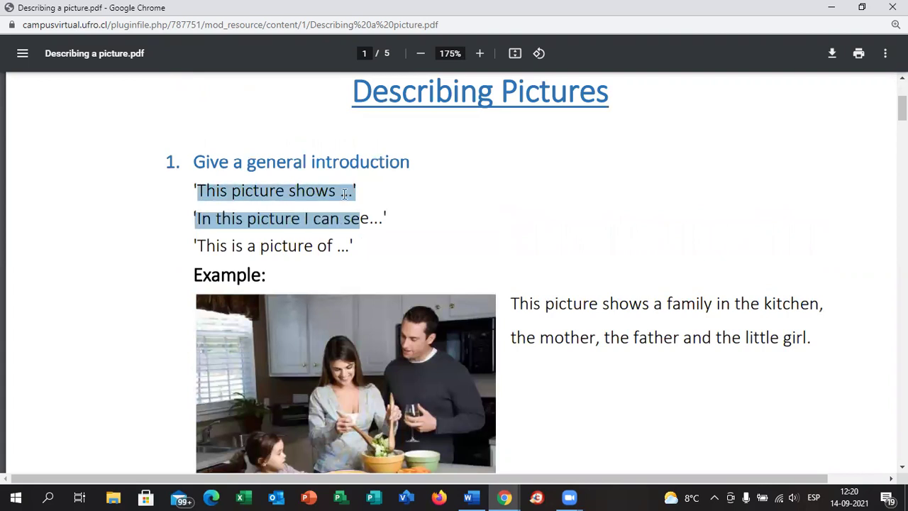